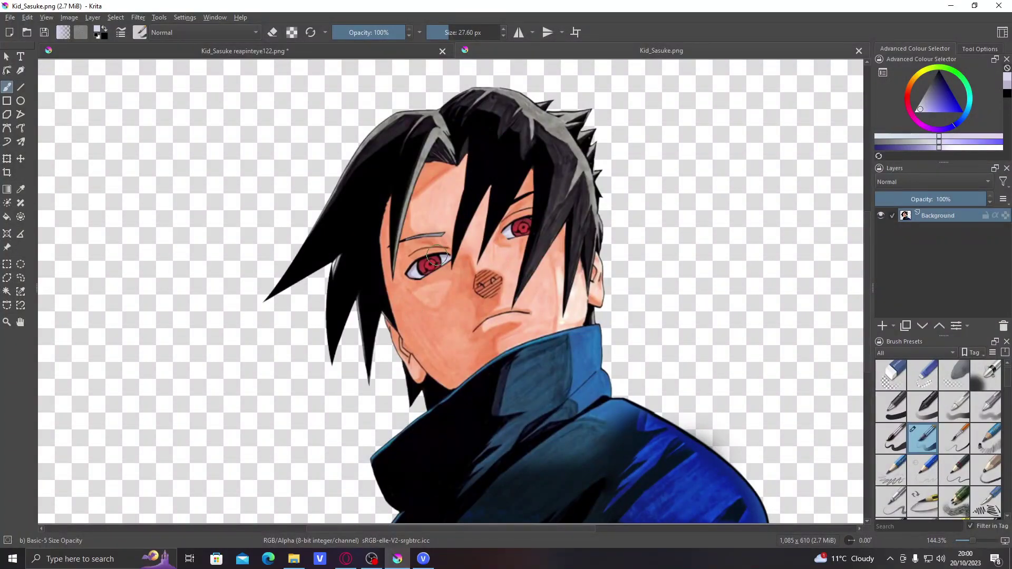
# Switch Krita's brush to the Eraser Circle preset at 50 px
pyautogui.click(896, 387)
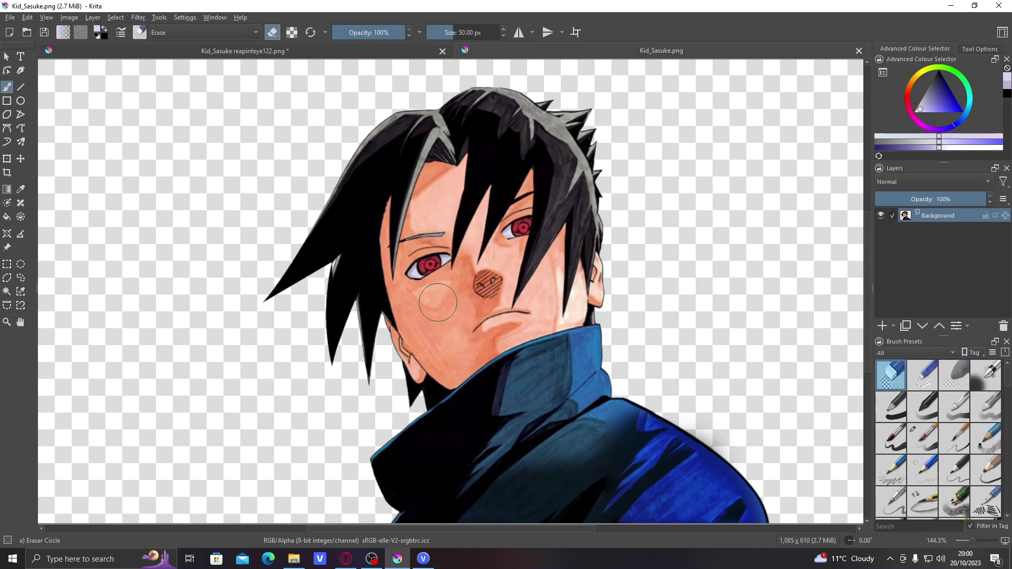
# Browse to the Desktop in File Explorer using Large icons and open Kid_Sasuke reapint.png
pyautogui.click(293, 559)
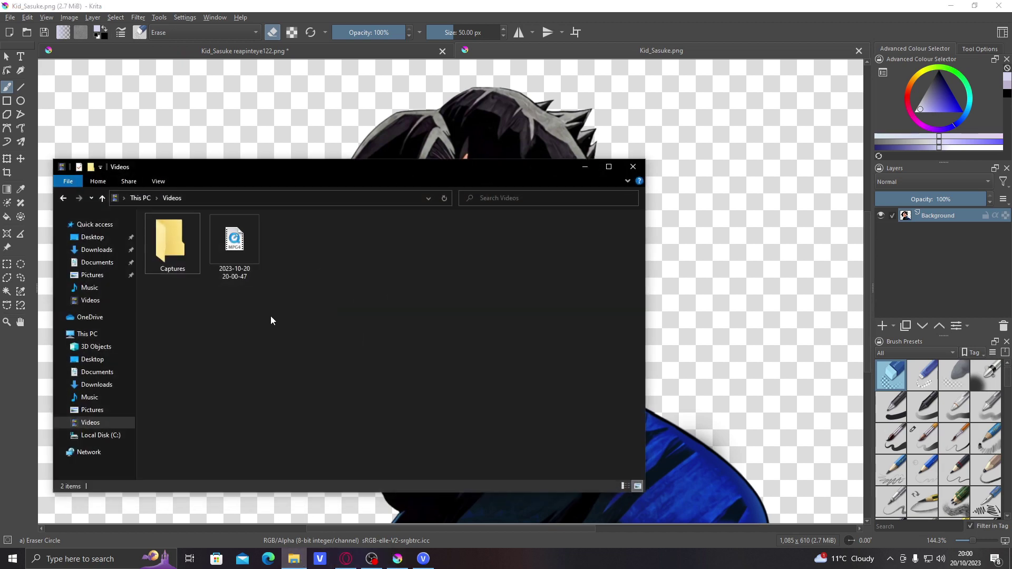
pyautogui.click(107, 375)
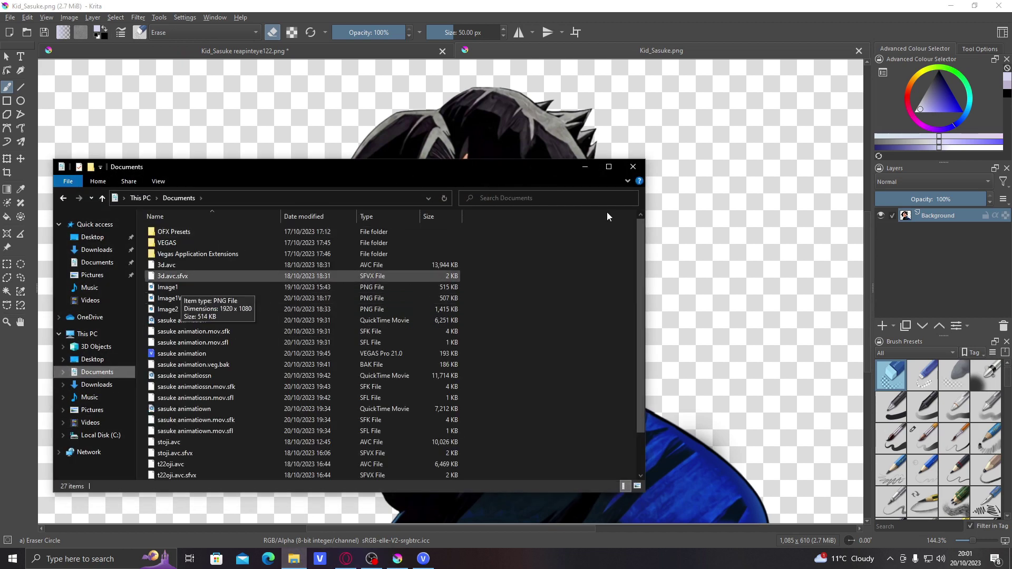
pyautogui.click(637, 486)
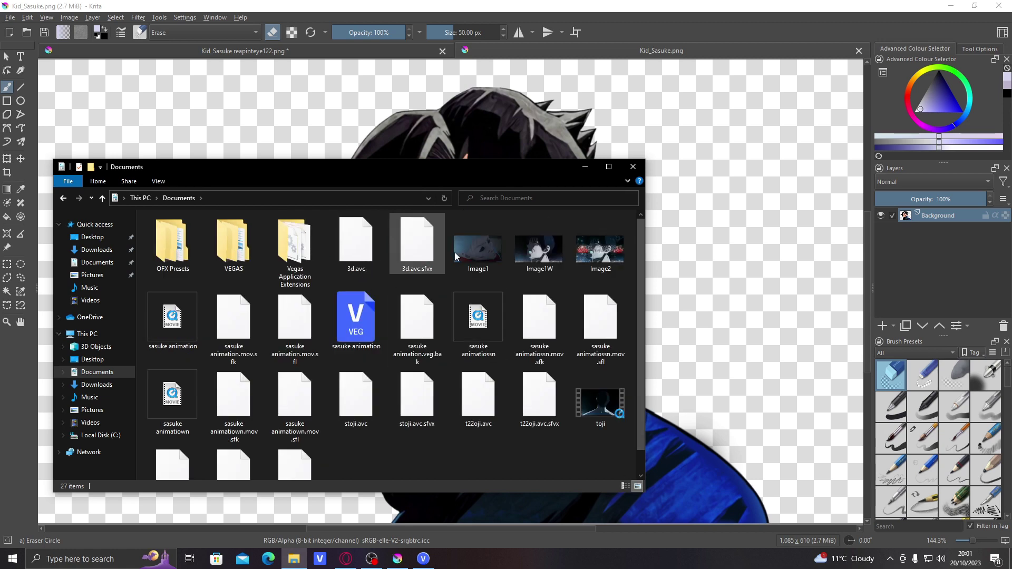
pyautogui.scroll(-1, 350, 367)
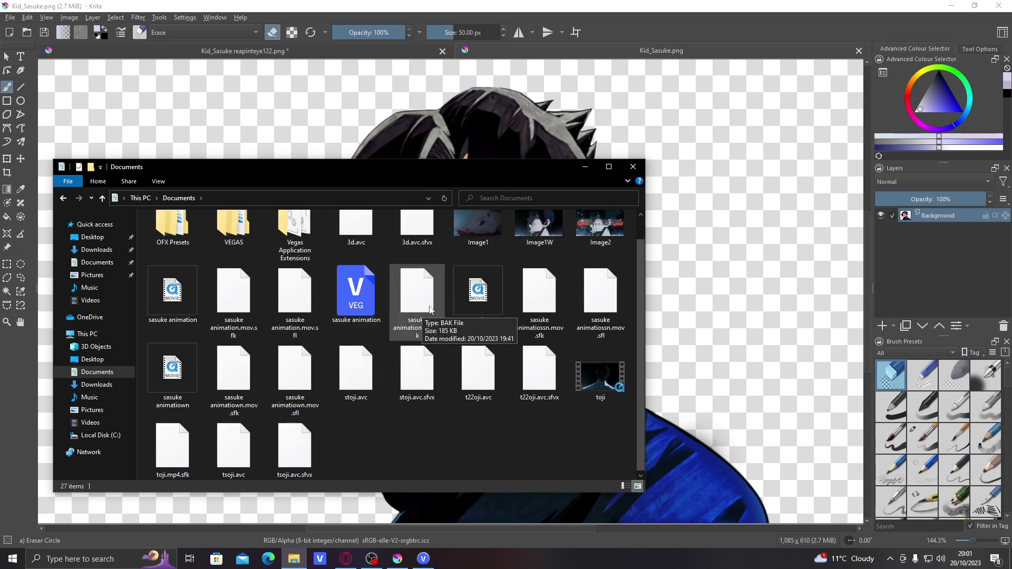
pyautogui.click(103, 364)
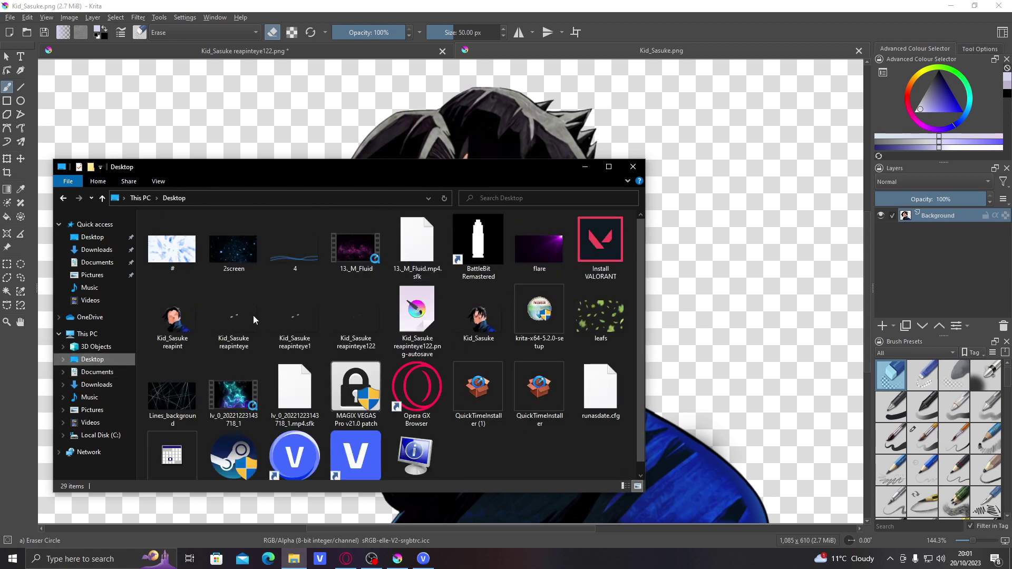
pyautogui.doubleClick(192, 320)
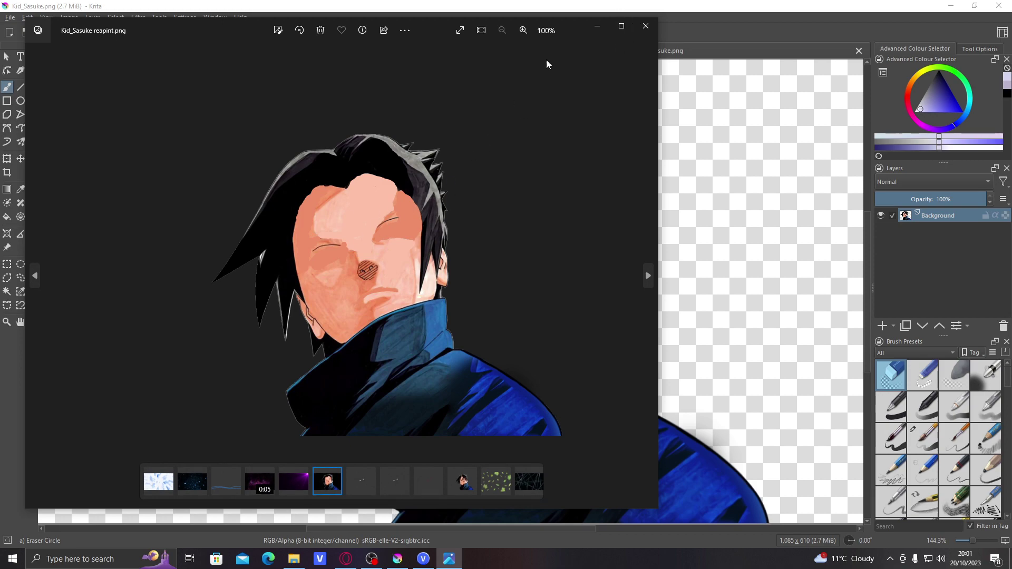
# Close the Photos viewer showing Kid_Sasuke reapint.png to return to Krita
pyautogui.click(645, 26)
# Reset the canvas to 100% zoom and erase the top hair down to the forehead
pyautogui.click(614, 172)
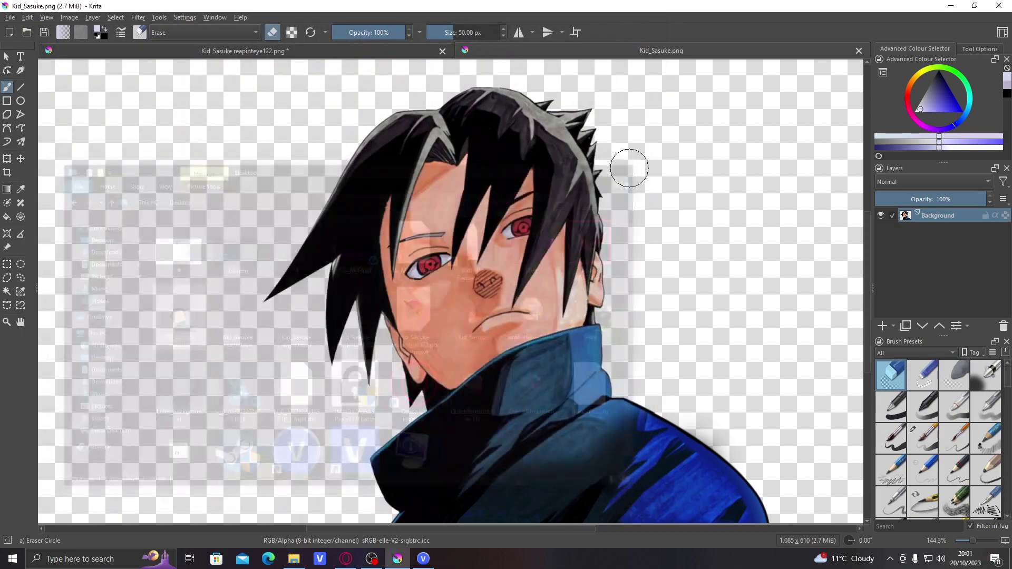
pyautogui.scroll(5, 438, 248)
pyautogui.press('1')
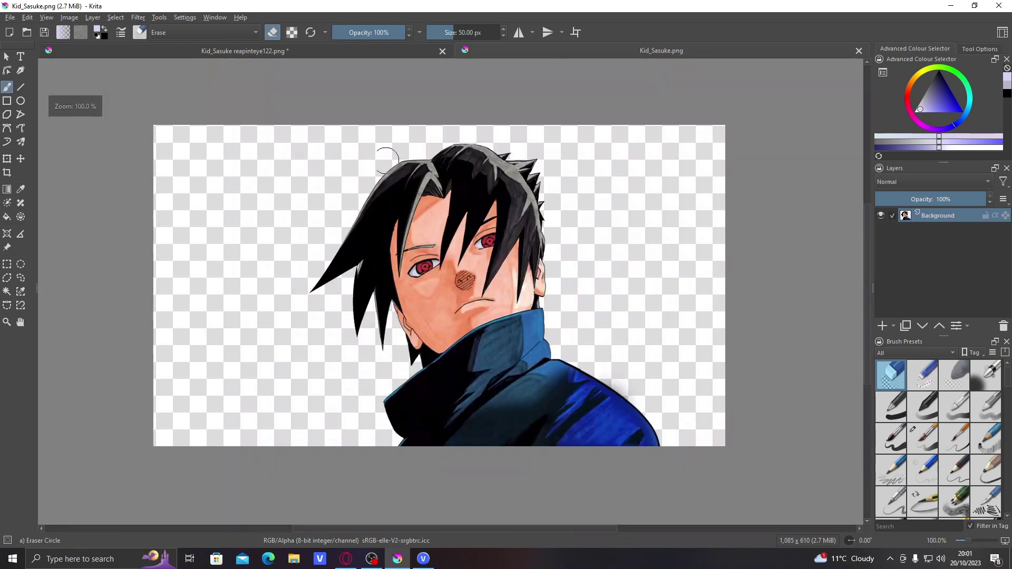
pyautogui.moveTo(381, 171)
pyautogui.mouseDown()
pyautogui.moveTo(482, 153)
pyautogui.moveTo(371, 183)
pyautogui.moveTo(535, 151)
pyautogui.mouseUp()
pyautogui.moveTo(433, 137)
pyautogui.mouseDown()
pyautogui.moveTo(515, 153)
pyautogui.moveTo(458, 182)
pyautogui.mouseUp()
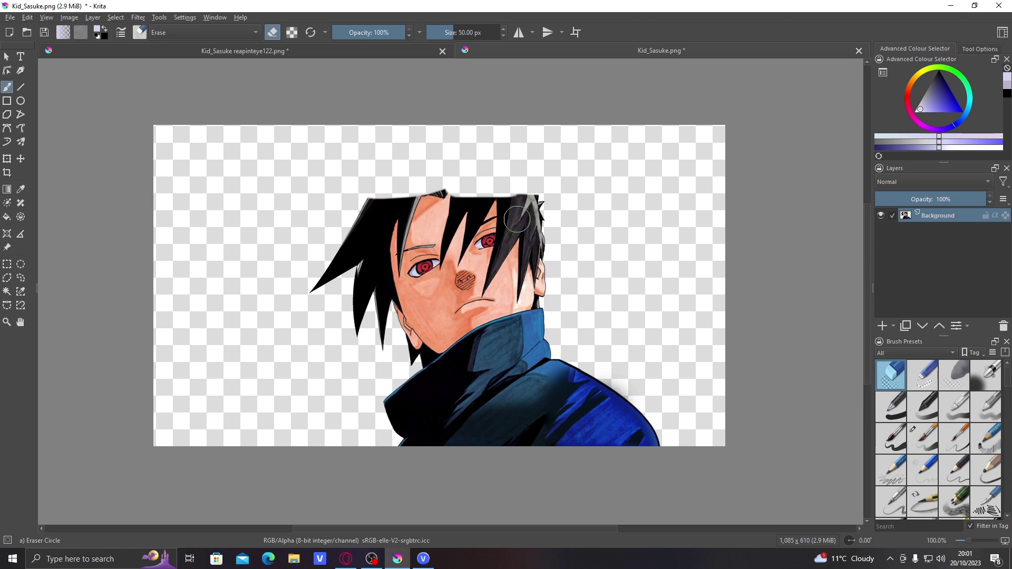
pyautogui.moveTo(438, 187)
pyautogui.mouseDown()
pyautogui.moveTo(447, 228)
pyautogui.moveTo(448, 198)
pyautogui.moveTo(466, 231)
pyautogui.moveTo(476, 200)
pyautogui.moveTo(550, 199)
pyautogui.moveTo(468, 197)
pyautogui.moveTo(541, 225)
pyautogui.moveTo(487, 218)
pyautogui.moveTo(525, 267)
pyautogui.moveTo(514, 289)
pyautogui.moveTo(491, 285)
pyautogui.moveTo(480, 233)
pyautogui.moveTo(459, 230)
pyautogui.moveTo(505, 262)
pyautogui.mouseUp()
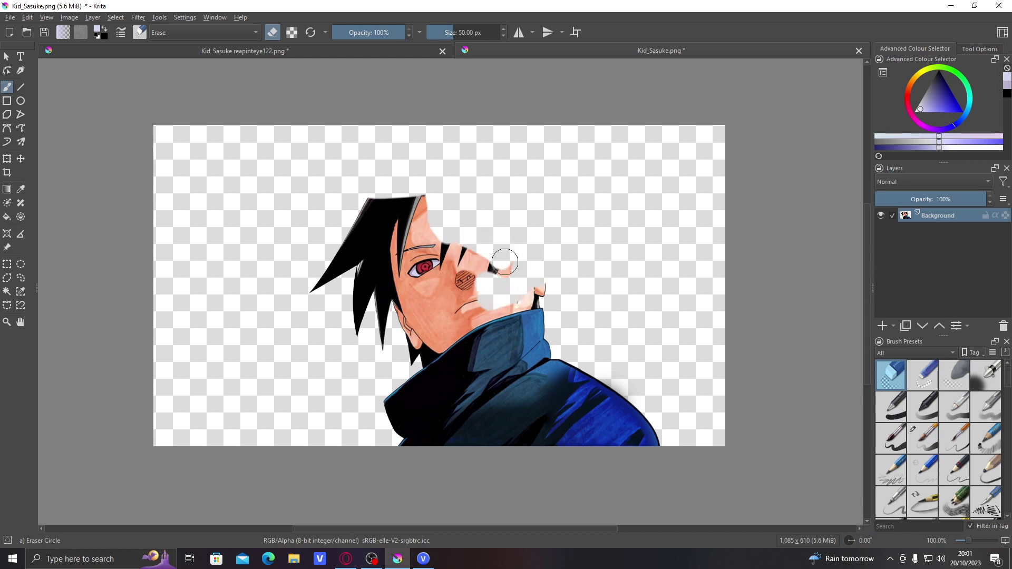
# Erase the cheek, nose, mouth, jaw and remaining hair spikes, undoing one stray stroke
pyautogui.moveTo(450, 239)
pyautogui.mouseDown()
pyautogui.moveTo(469, 278)
pyautogui.moveTo(497, 284)
pyautogui.mouseUp()
pyautogui.hotkey('ctrl', 'z')
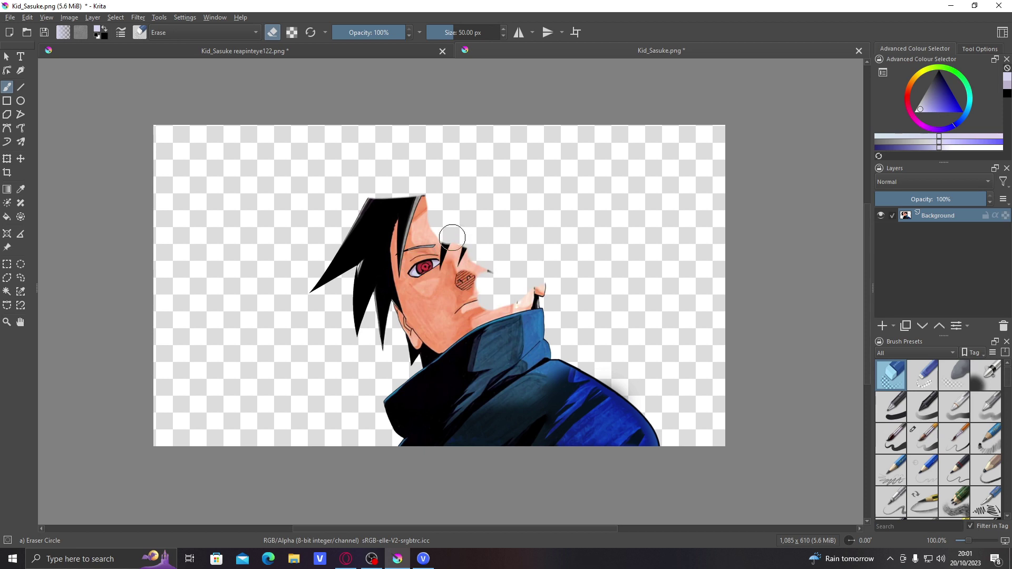
pyautogui.moveTo(453, 237)
pyautogui.mouseDown()
pyautogui.moveTo(490, 276)
pyautogui.moveTo(524, 282)
pyautogui.moveTo(403, 326)
pyautogui.mouseUp()
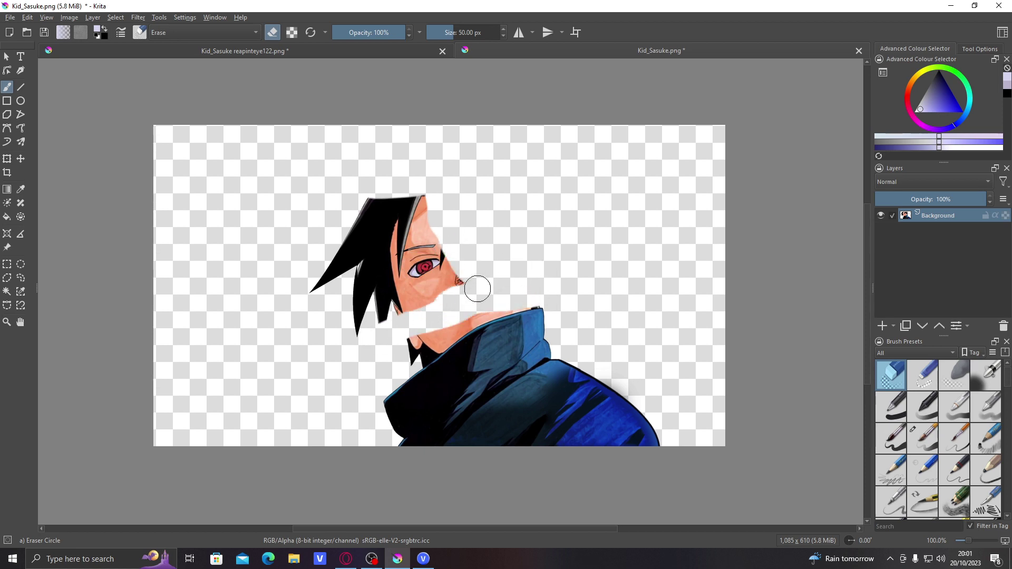
pyautogui.moveTo(477, 289)
pyautogui.mouseDown()
pyautogui.moveTo(347, 317)
pyautogui.moveTo(346, 228)
pyautogui.moveTo(380, 191)
pyautogui.moveTo(353, 213)
pyautogui.moveTo(316, 286)
pyautogui.moveTo(417, 192)
pyautogui.moveTo(366, 253)
pyautogui.moveTo(434, 198)
pyautogui.moveTo(381, 259)
pyautogui.moveTo(454, 233)
pyautogui.moveTo(433, 235)
pyautogui.mouseUp()
pyautogui.moveTo(385, 268)
pyautogui.mouseDown()
pyautogui.moveTo(366, 349)
pyautogui.moveTo(390, 298)
pyautogui.moveTo(382, 286)
pyautogui.moveTo(377, 308)
pyautogui.moveTo(392, 295)
pyautogui.moveTo(429, 336)
pyautogui.moveTo(385, 358)
pyautogui.moveTo(457, 322)
pyautogui.moveTo(386, 372)
pyautogui.moveTo(583, 327)
pyautogui.moveTo(589, 314)
pyautogui.moveTo(586, 301)
pyautogui.moveTo(428, 357)
pyautogui.moveTo(353, 402)
pyautogui.moveTo(402, 425)
pyautogui.moveTo(412, 385)
pyautogui.moveTo(405, 391)
pyautogui.moveTo(608, 336)
pyautogui.moveTo(562, 344)
pyautogui.moveTo(586, 362)
pyautogui.moveTo(521, 359)
pyautogui.moveTo(398, 411)
pyautogui.moveTo(432, 445)
pyautogui.moveTo(426, 464)
pyautogui.moveTo(455, 440)
pyautogui.moveTo(579, 416)
pyautogui.moveTo(631, 434)
pyautogui.mouseUp()
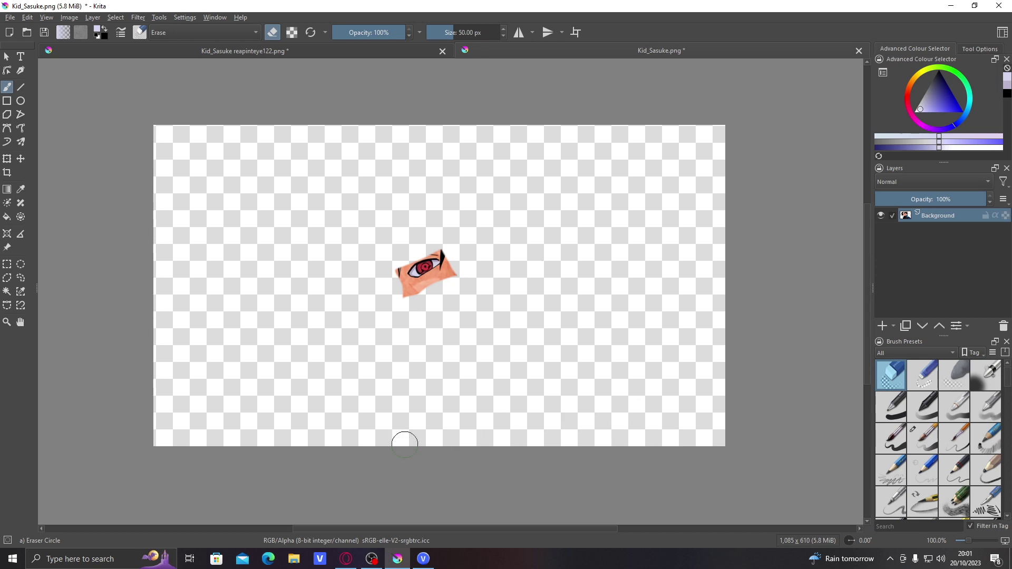
pyautogui.scroll(6, 421, 250)
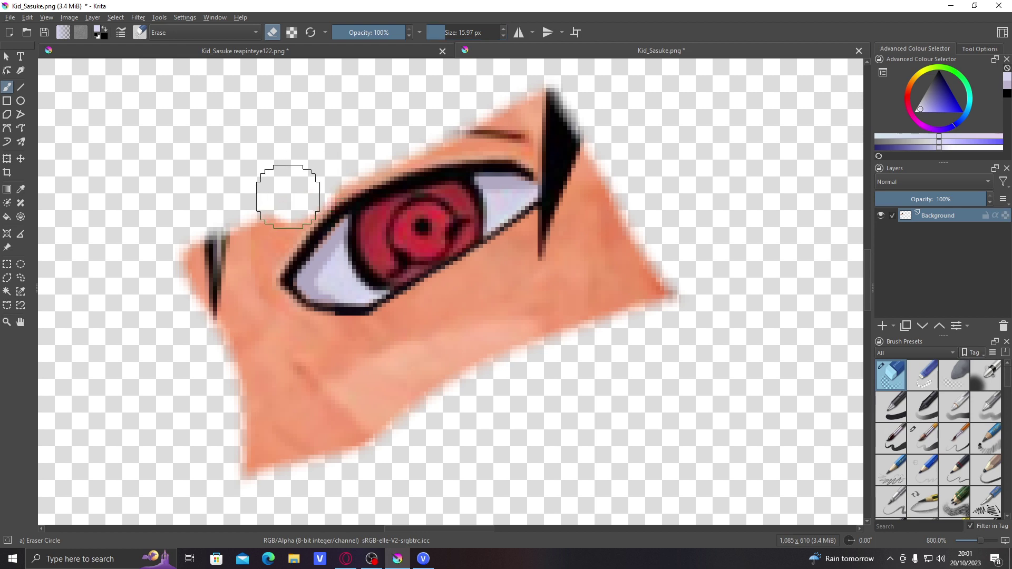
# Erase the lashes and skin along the eye's left corner and beneath the eye
pyautogui.moveTo(287, 192)
pyautogui.mouseDown()
pyautogui.moveTo(231, 232)
pyautogui.moveTo(251, 220)
pyautogui.mouseUp()
pyautogui.moveTo(304, 189)
pyautogui.mouseDown()
pyautogui.moveTo(283, 199)
pyautogui.moveTo(239, 267)
pyautogui.moveTo(241, 301)
pyautogui.mouseUp()
pyautogui.moveTo(187, 232)
pyautogui.mouseDown()
pyautogui.moveTo(253, 339)
pyautogui.moveTo(237, 283)
pyautogui.moveTo(264, 334)
pyautogui.moveTo(258, 310)
pyautogui.moveTo(312, 346)
pyautogui.moveTo(271, 321)
pyautogui.moveTo(273, 334)
pyautogui.moveTo(354, 347)
pyautogui.moveTo(305, 355)
pyautogui.moveTo(251, 457)
pyautogui.moveTo(300, 413)
pyautogui.moveTo(334, 466)
pyautogui.mouseUp()
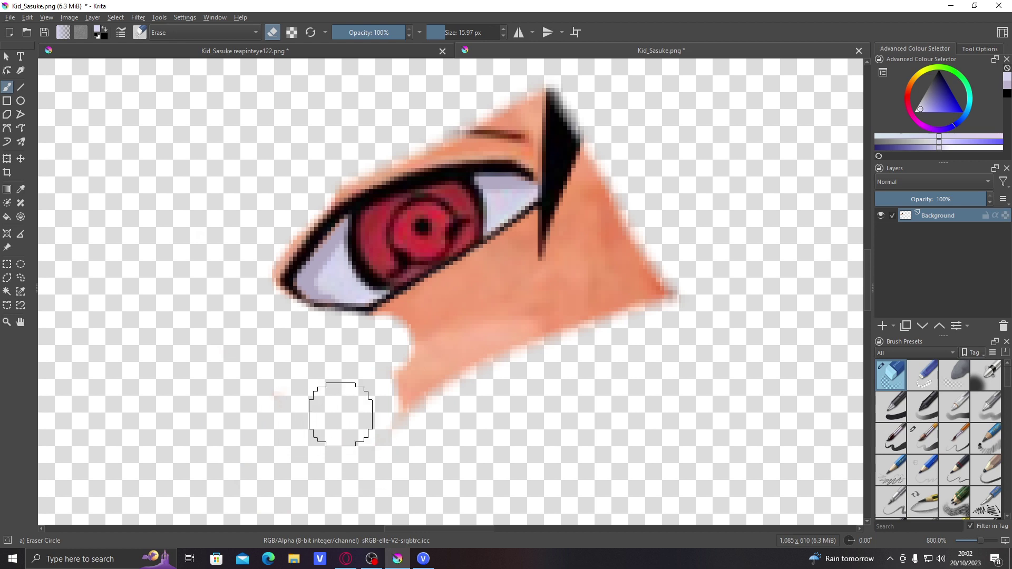
pyautogui.moveTo(341, 414)
pyautogui.mouseDown()
pyautogui.moveTo(426, 386)
pyautogui.moveTo(402, 400)
pyautogui.moveTo(422, 355)
pyautogui.moveTo(393, 337)
pyautogui.moveTo(517, 278)
pyautogui.moveTo(404, 327)
pyautogui.moveTo(459, 303)
pyautogui.moveTo(477, 291)
pyautogui.moveTo(435, 313)
pyautogui.moveTo(585, 214)
pyautogui.moveTo(508, 240)
pyautogui.mouseUp()
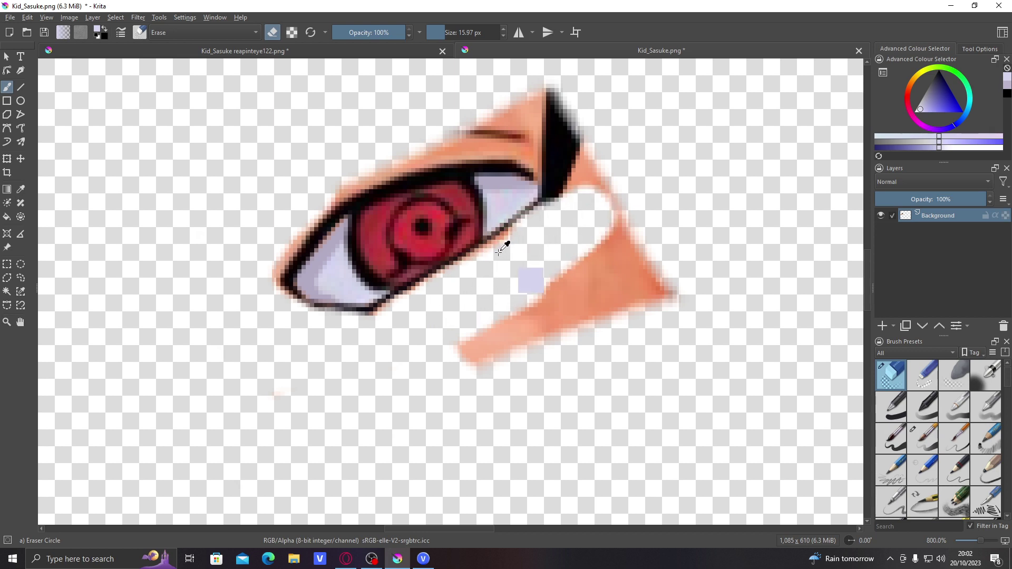
# Undo one stroke, then clear the skin above the eyelid and the orange fringe at the eye's edges
pyautogui.hotkey('ctrl', 'z')
pyautogui.moveTo(474, 269)
pyautogui.mouseDown()
pyautogui.moveTo(443, 305)
pyautogui.moveTo(524, 264)
pyautogui.moveTo(585, 213)
pyautogui.moveTo(638, 262)
pyautogui.moveTo(626, 290)
pyautogui.moveTo(454, 348)
pyautogui.mouseUp()
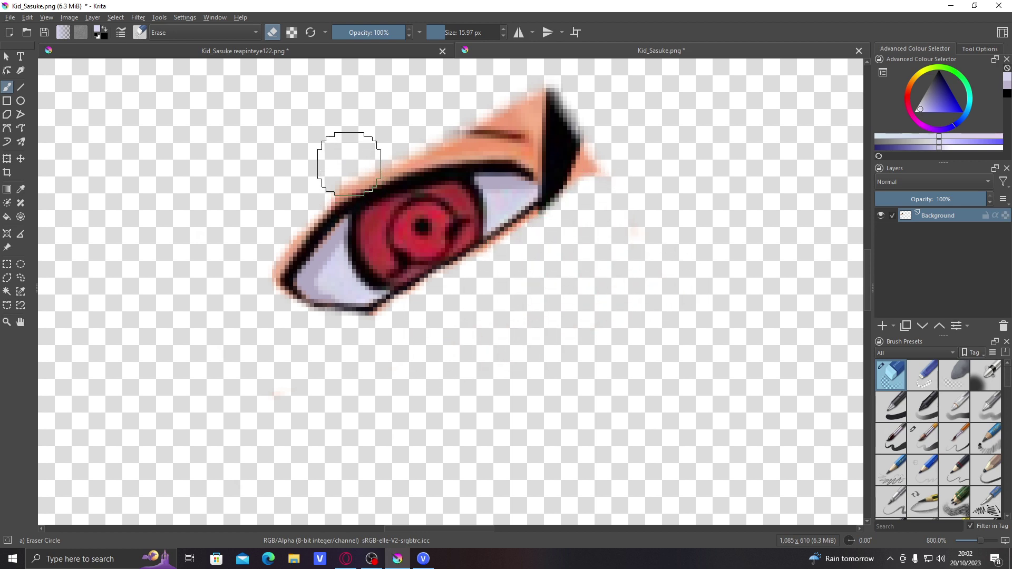
pyautogui.moveTo(349, 164)
pyautogui.mouseDown()
pyautogui.moveTo(443, 117)
pyautogui.moveTo(471, 128)
pyautogui.moveTo(536, 124)
pyautogui.moveTo(591, 162)
pyautogui.moveTo(577, 198)
pyautogui.moveTo(576, 140)
pyautogui.moveTo(522, 100)
pyautogui.moveTo(398, 130)
pyautogui.mouseUp()
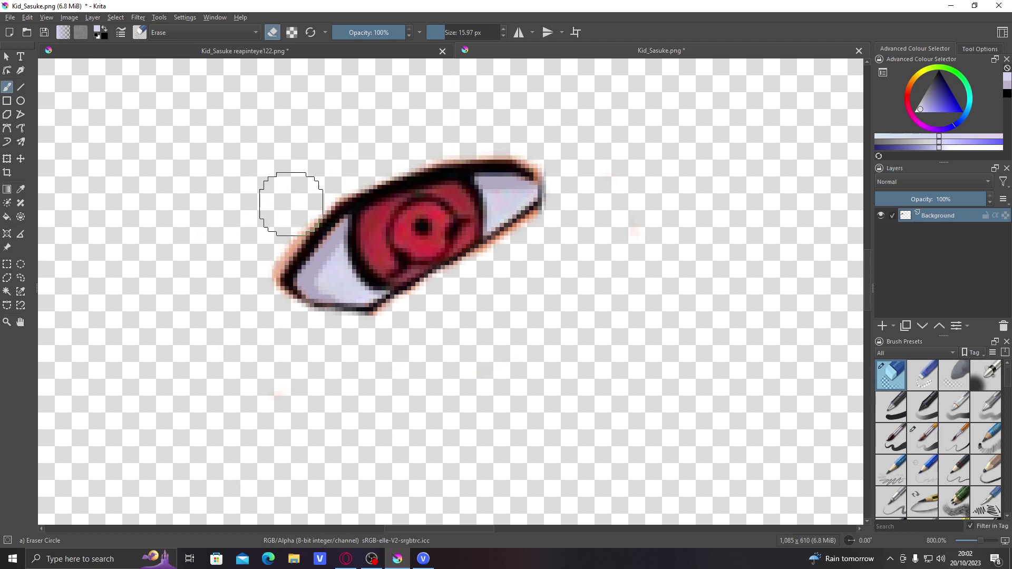
pyautogui.moveTo(264, 226)
pyautogui.mouseDown()
pyautogui.moveTo(252, 257)
pyautogui.moveTo(270, 238)
pyautogui.mouseUp()
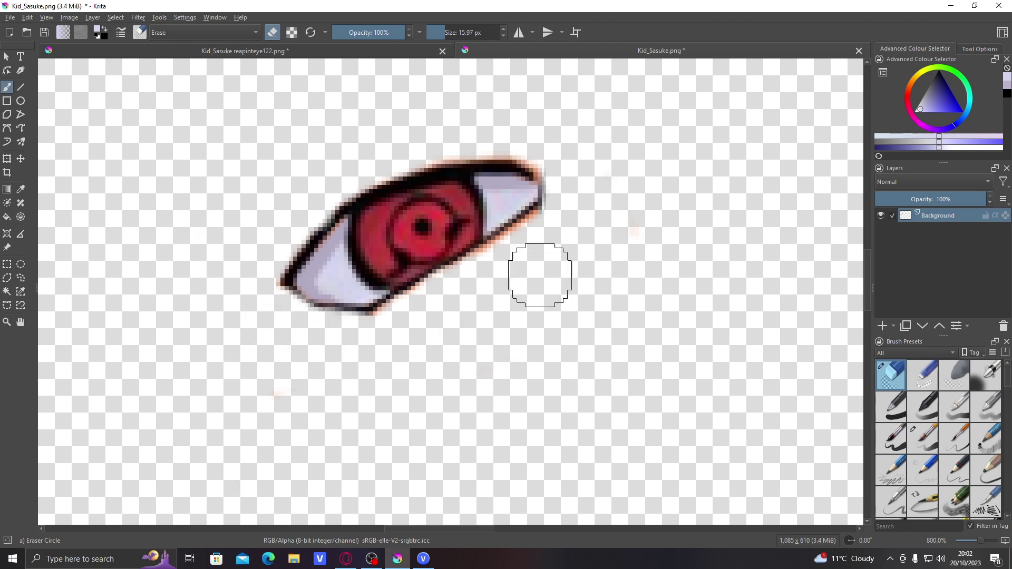
pyautogui.moveTo(515, 267); pyautogui.dragTo(553, 234)
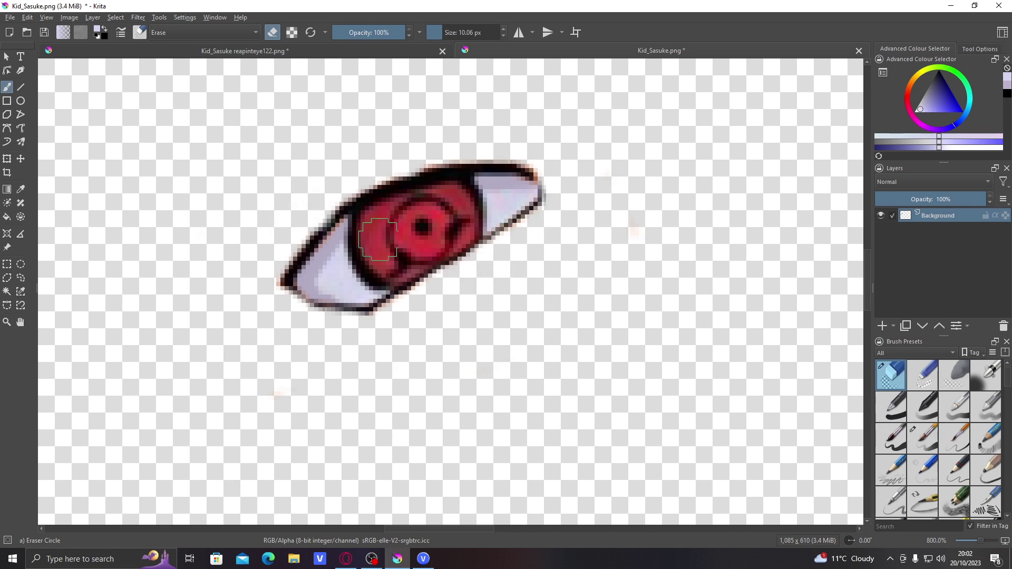
pyautogui.scroll(-8, 376, 183)
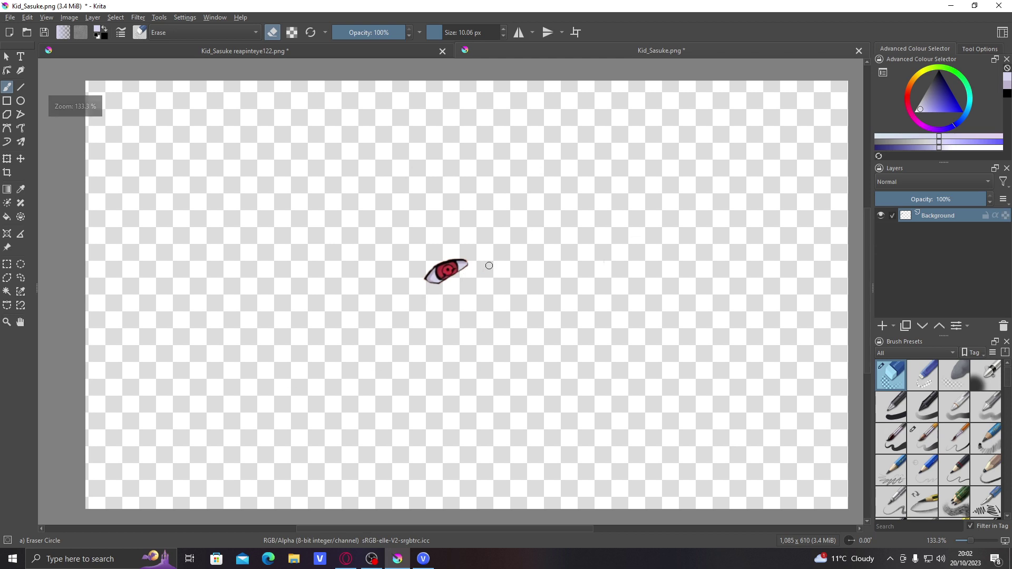
# Save the isolated eye as Kid_Sasuke222.png, accepting the PNG options with alpha stored
pyautogui.click(27, 17)
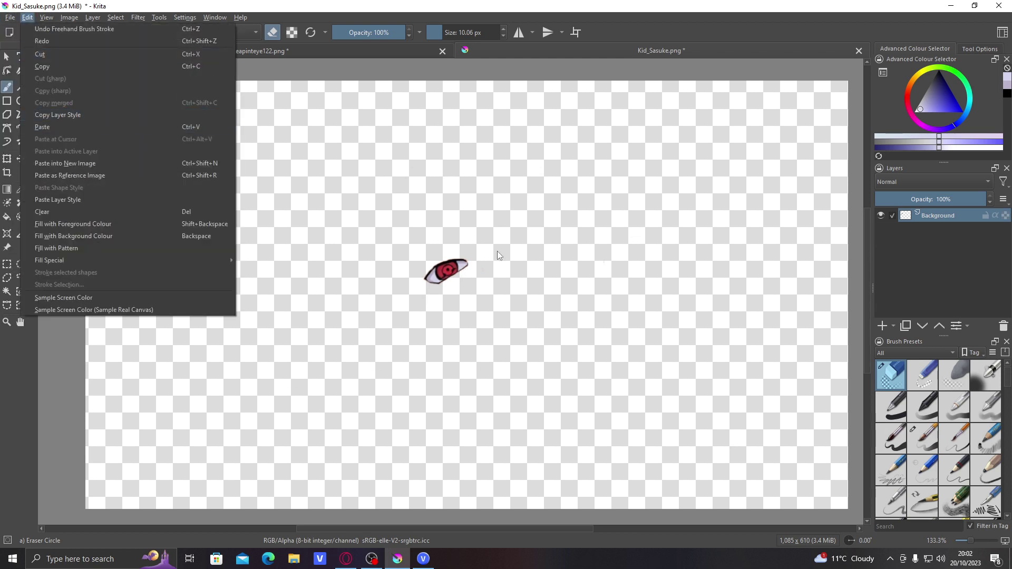
pyautogui.click(476, 265)
pyautogui.scroll(12, 469, 255)
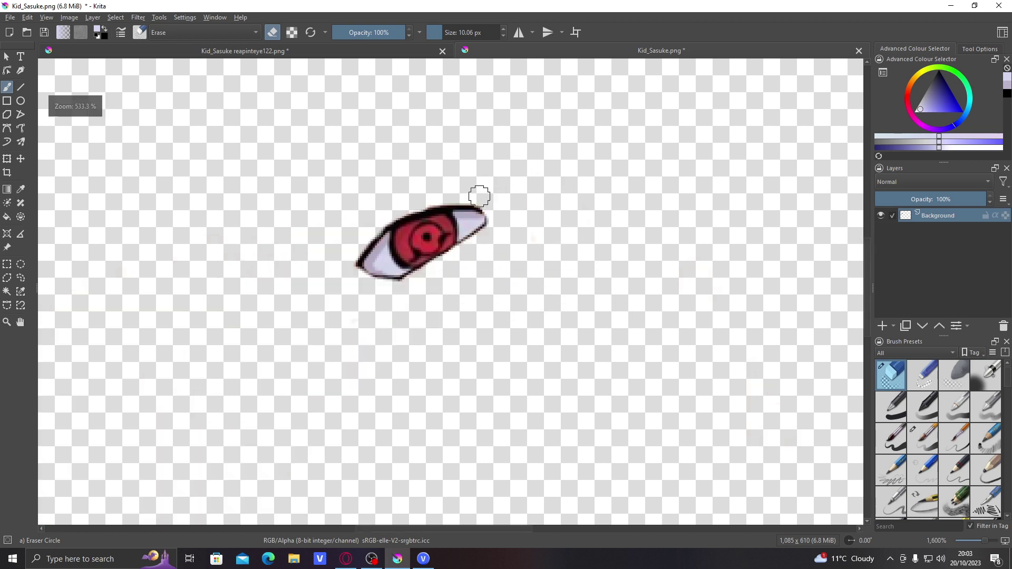
pyautogui.scroll(-9, 477, 197)
pyautogui.scroll(-6, 377, 217)
pyautogui.scroll(5, 377, 217)
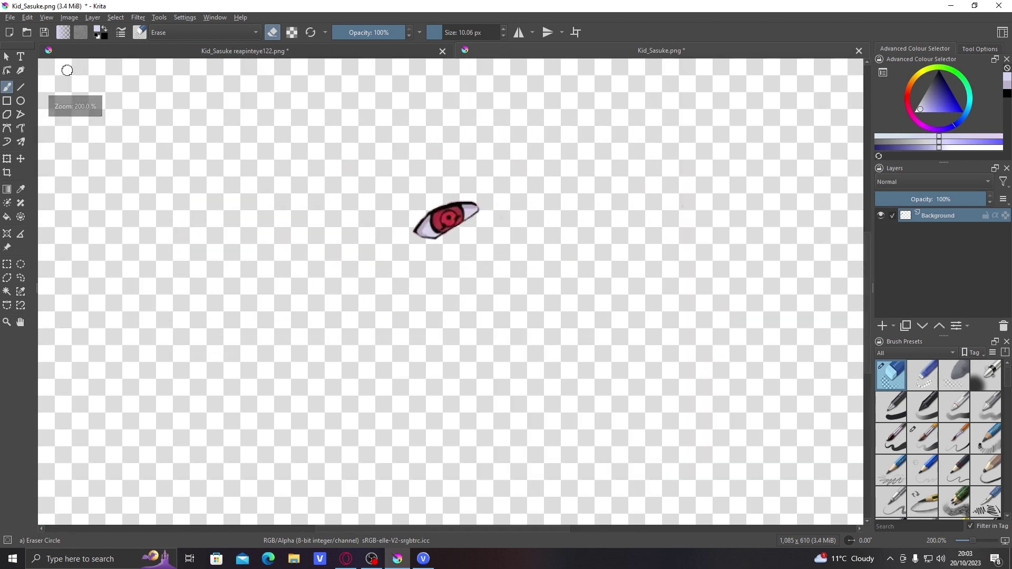
pyautogui.click(10, 18)
pyautogui.click(87, 77)
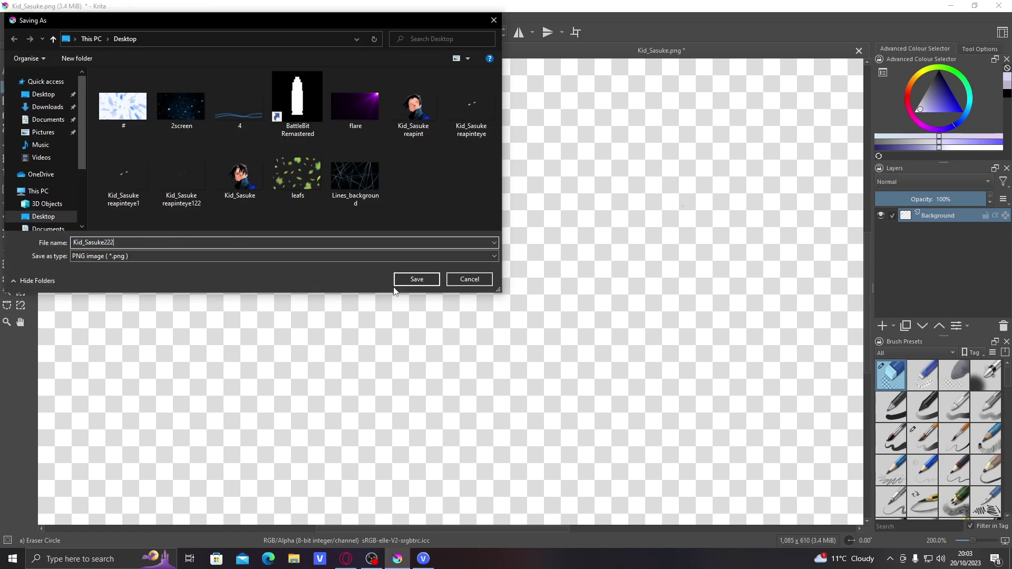
pyautogui.click(411, 278)
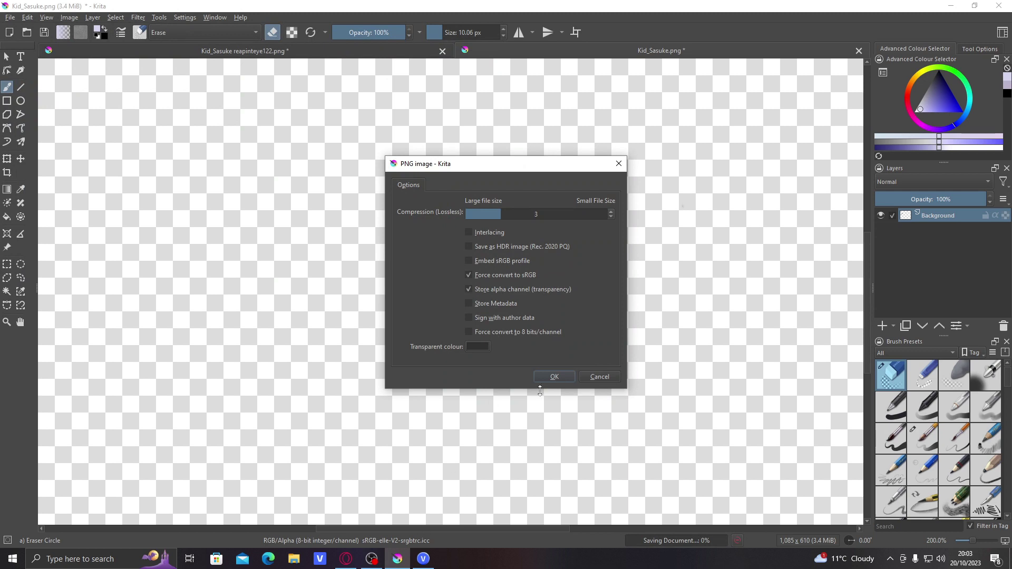
pyautogui.click(555, 377)
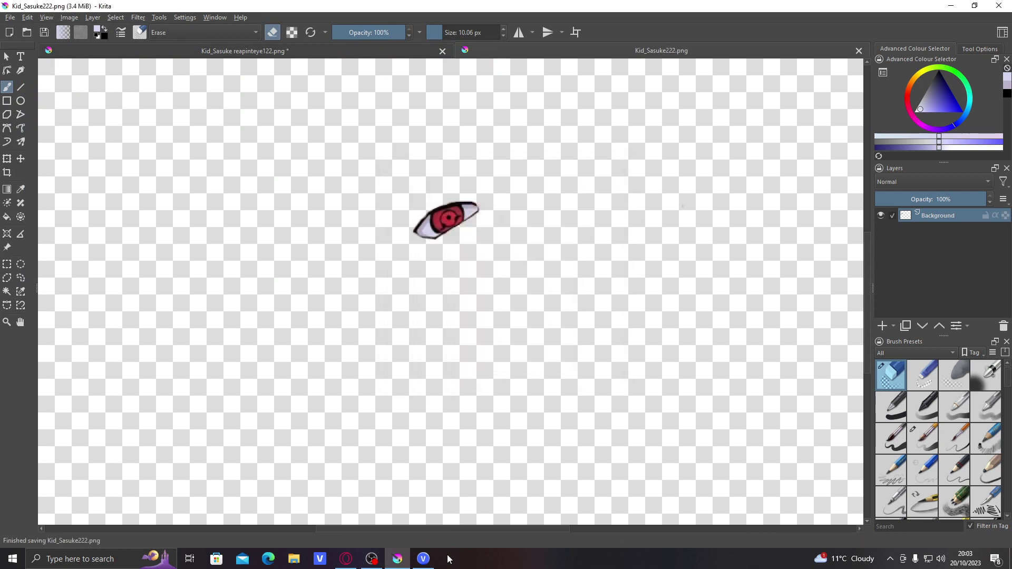
# Return to Apple's QuickTime 7.7.9 for Windows download page in Opera GX, then minimise the browser
pyautogui.click(346, 558)
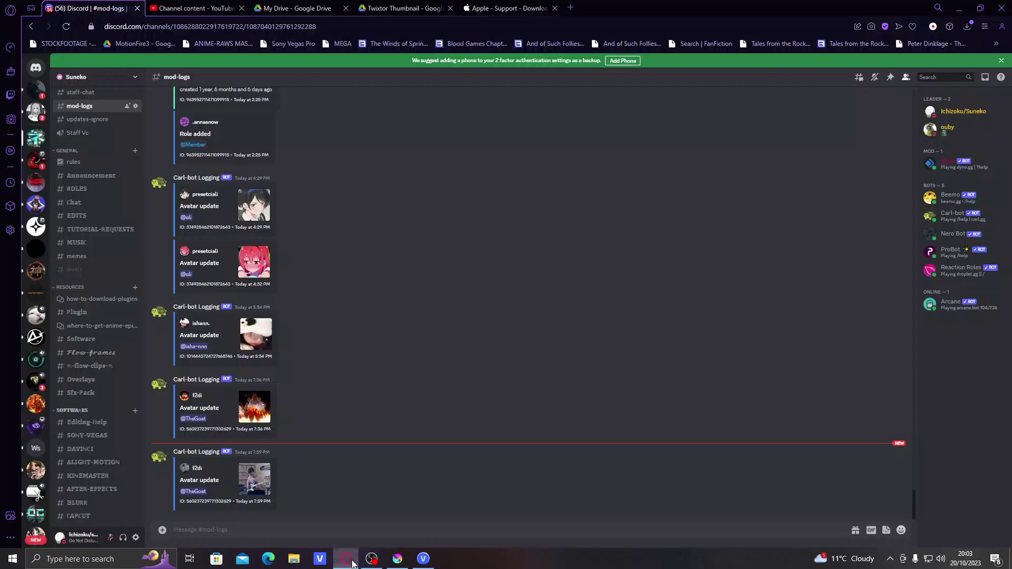
pyautogui.click(572, 8)
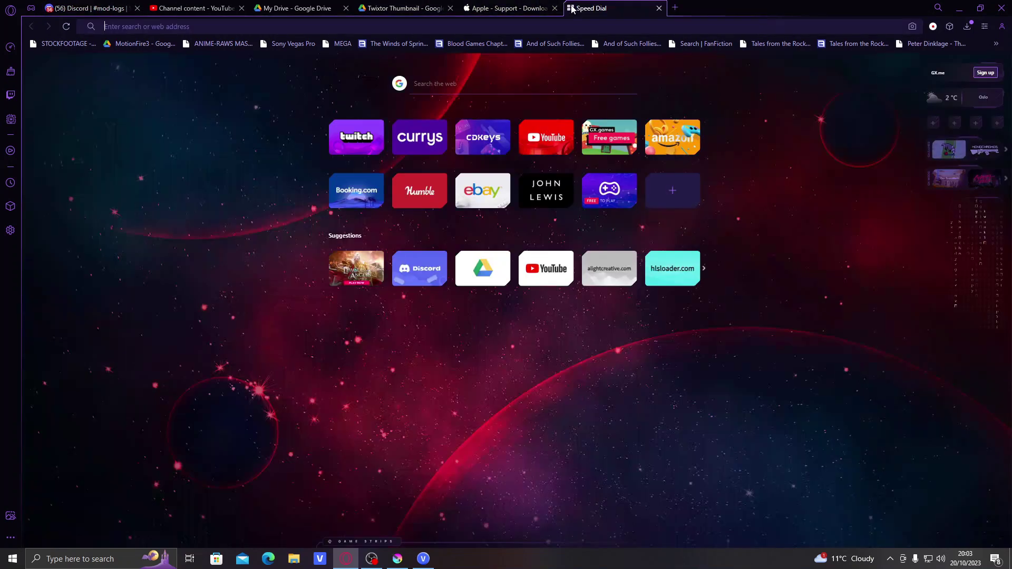
pyautogui.click(510, 11)
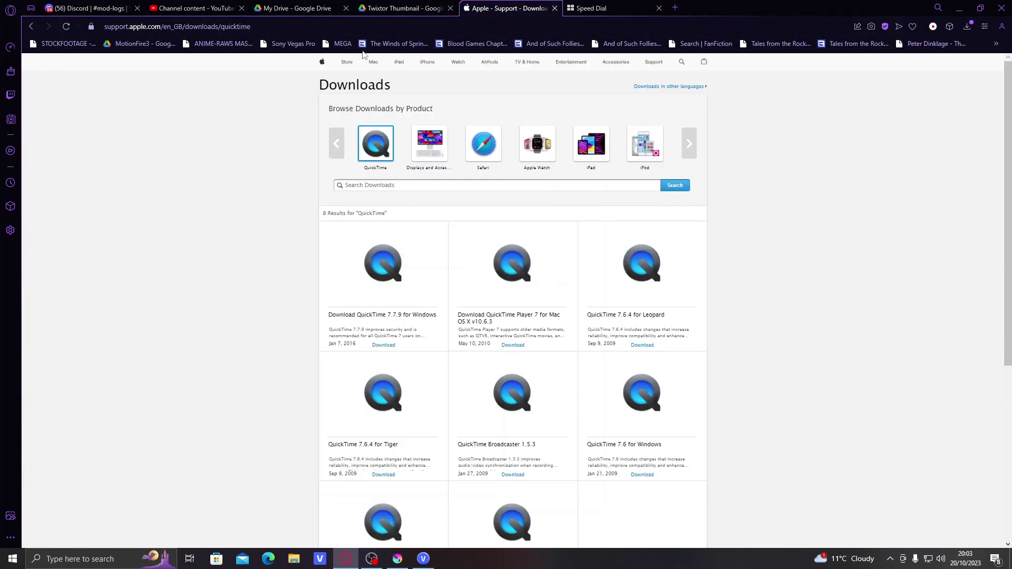
pyautogui.click(31, 25)
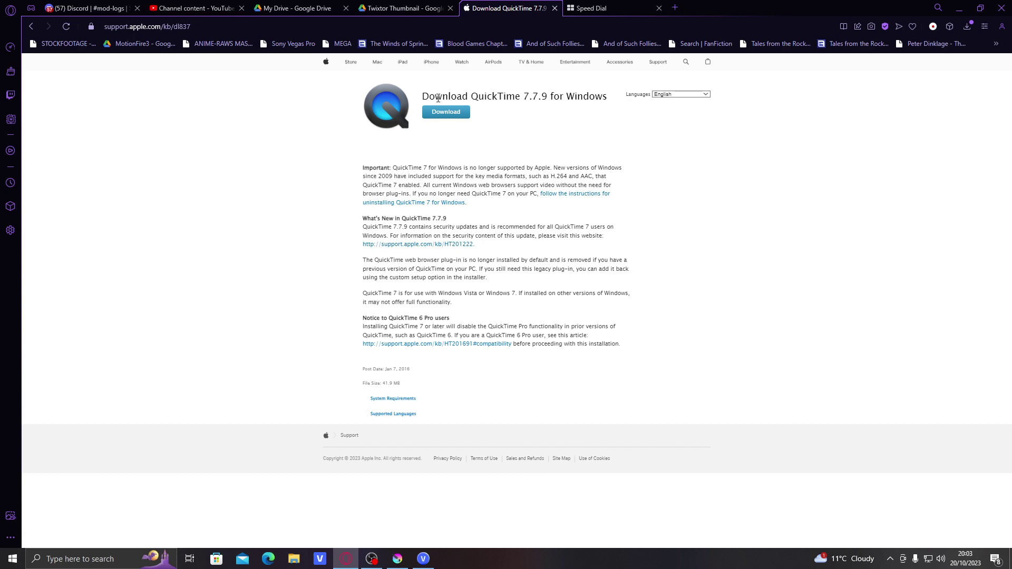
pyautogui.moveTo(435, 96); pyautogui.dragTo(565, 96)
pyautogui.click(565, 96)
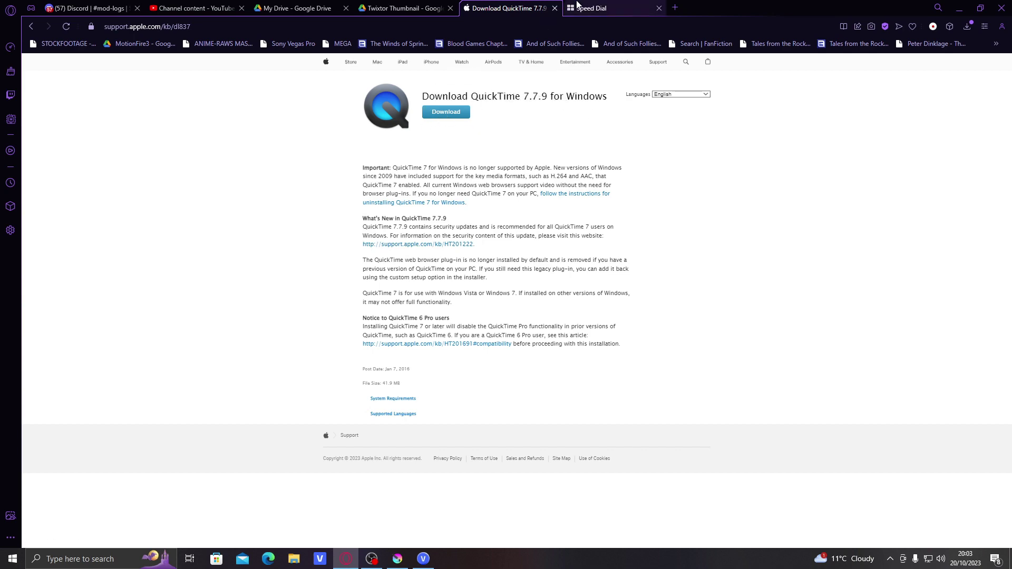
pyautogui.click(615, 7)
pyautogui.click(966, 7)
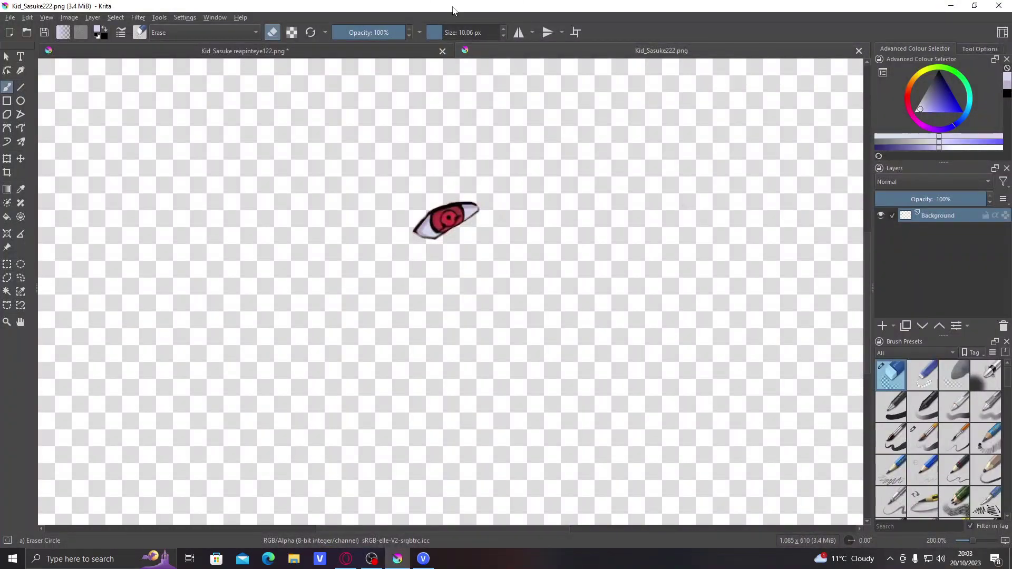
# In VEGAS Pro Preferences, toggle the ProType Titler, QuickTime plugin and Legacy Text deprecated features
pyautogui.click(954, 6)
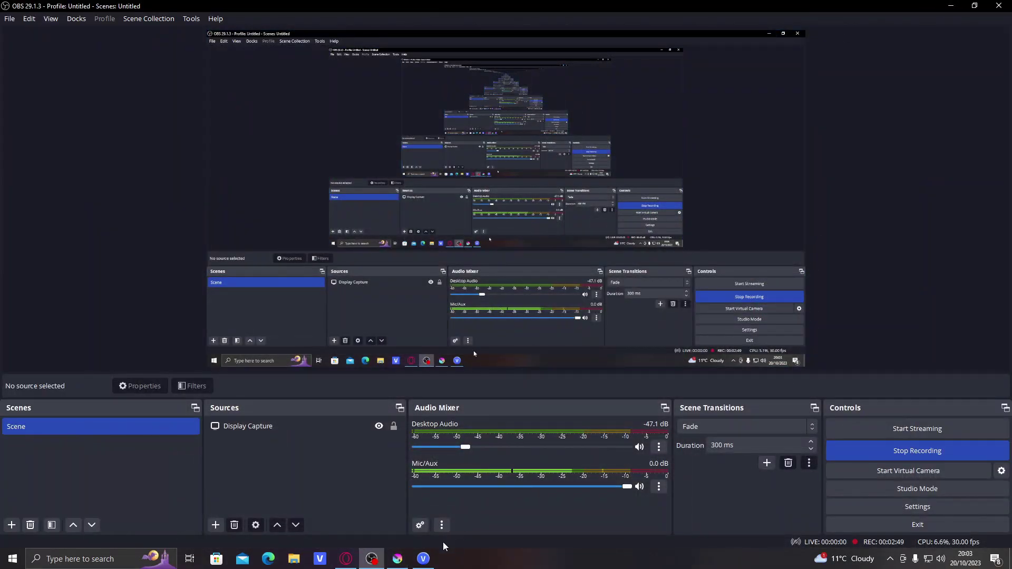
pyautogui.click(423, 559)
pyautogui.click(114, 17)
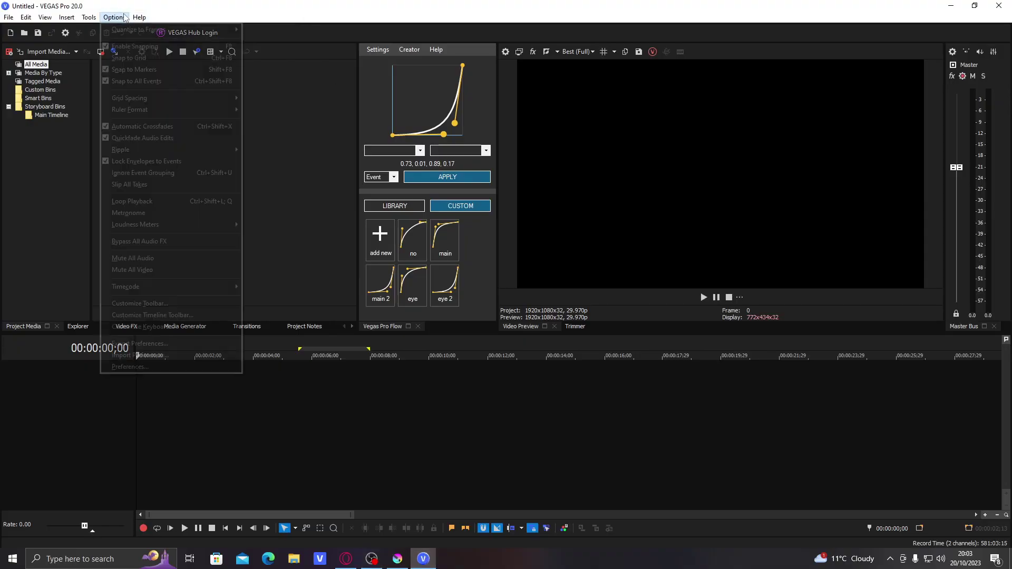
pyautogui.click(158, 369)
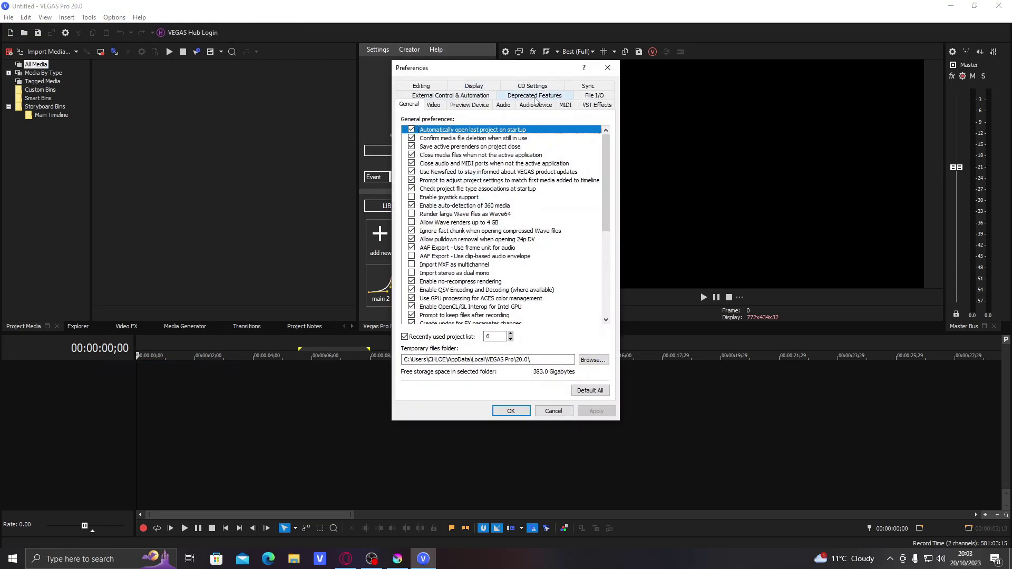
pyautogui.click(535, 97)
pyautogui.doubleClick(462, 167)
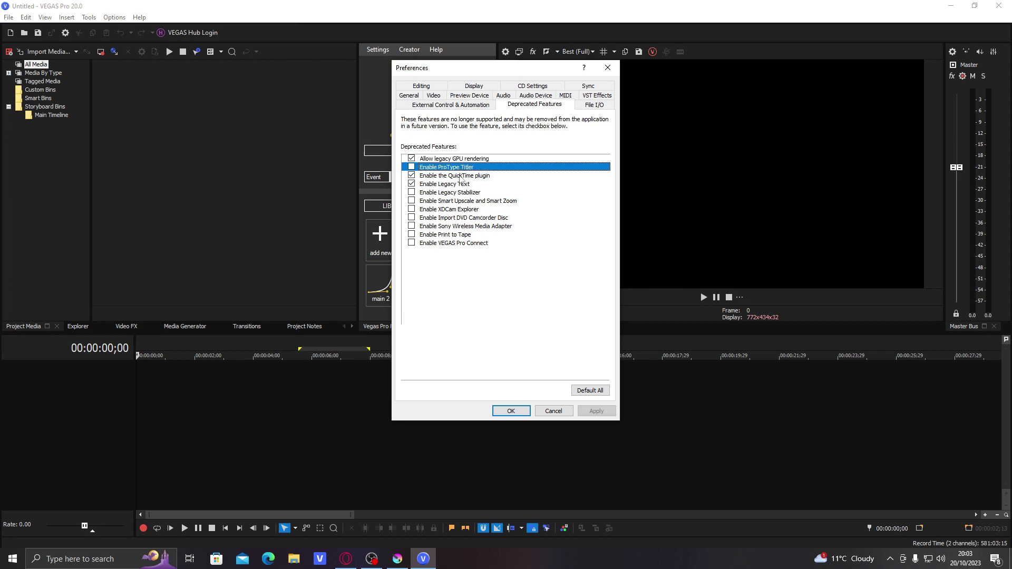
pyautogui.doubleClick(464, 184)
pyautogui.doubleClick(464, 176)
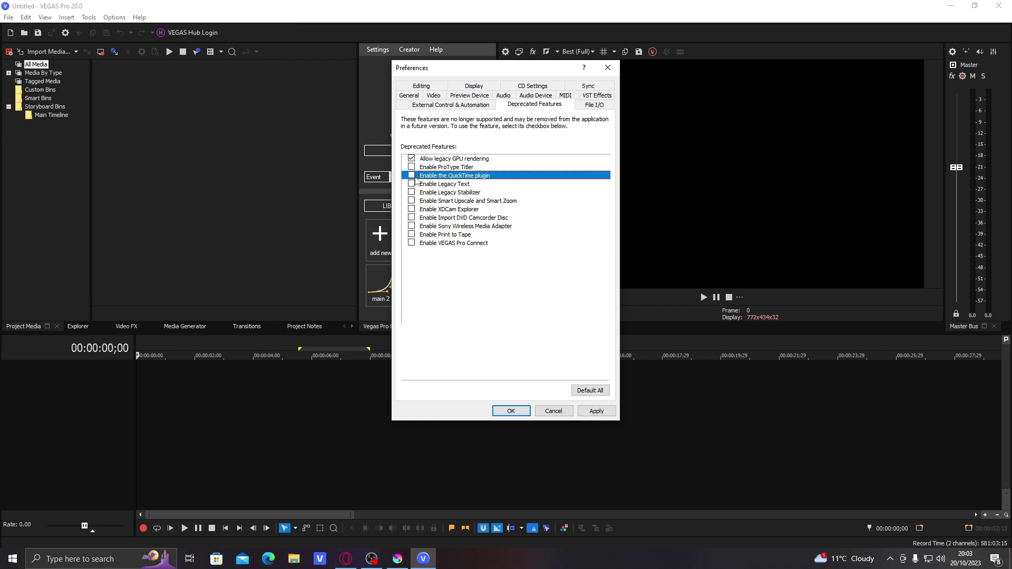
pyautogui.click(412, 183)
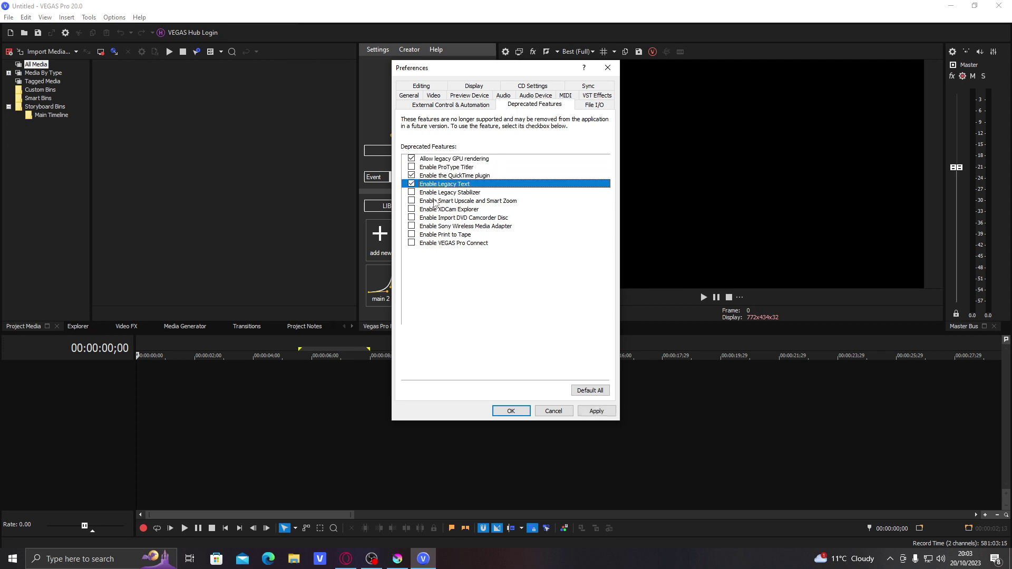
pyautogui.click(607, 68)
# Reopen Preferences to confirm the deprecated features remain enabled, then close it
pyautogui.click(114, 17)
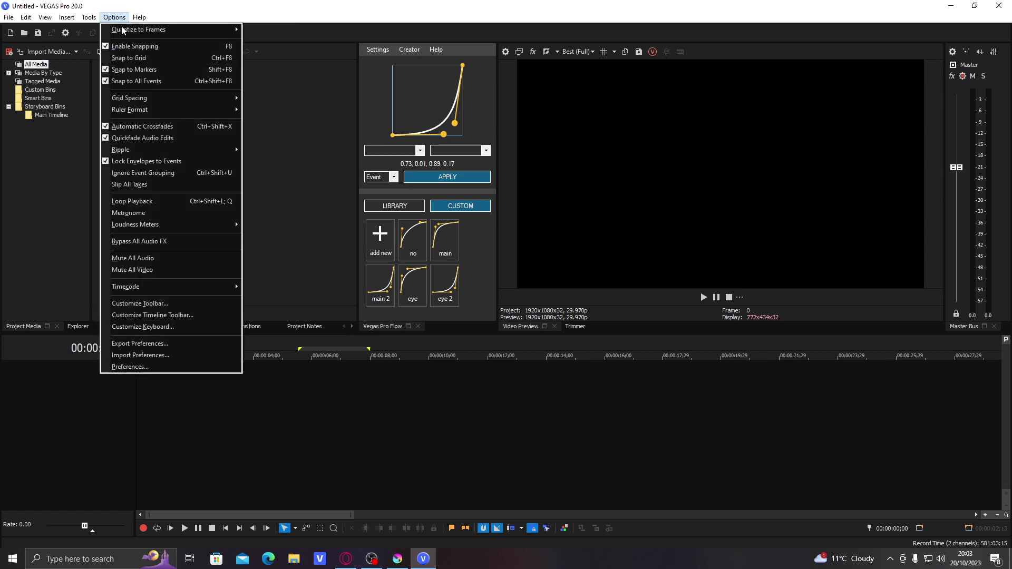
pyautogui.click(199, 368)
pyautogui.click(534, 96)
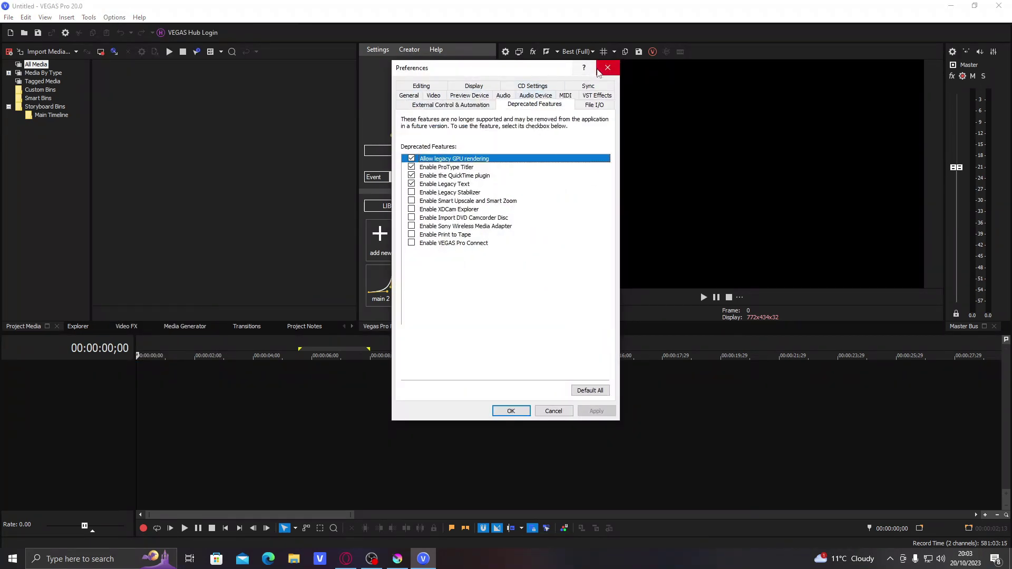
pyautogui.click(607, 67)
# In Import Media, select Kid_Sasuke, Kid_Sasuke reapint and Kid_Sasuke222 from the Desktop
pyautogui.click(48, 51)
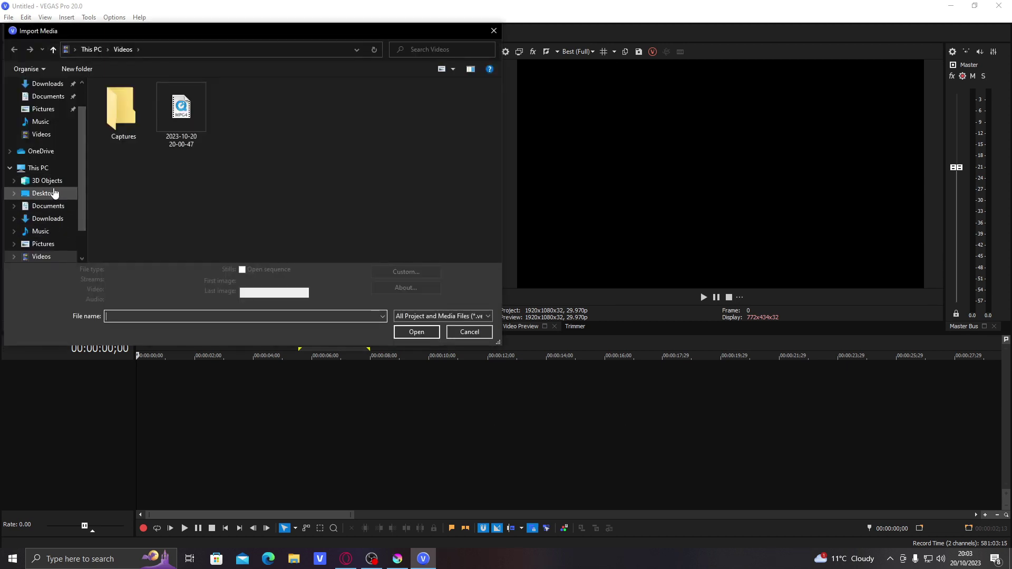
pyautogui.click(43, 193)
pyautogui.click(315, 190)
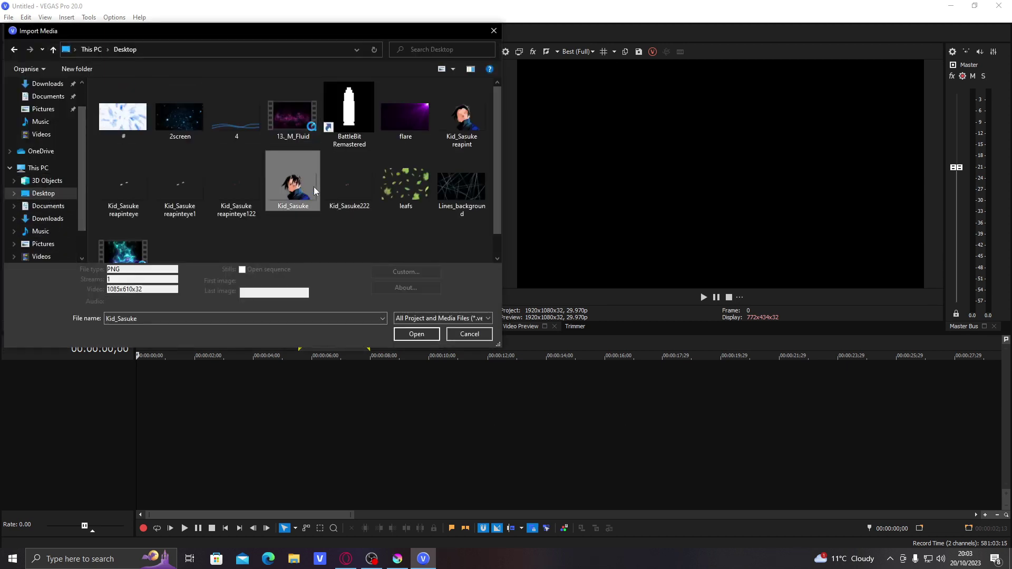
pyautogui.keyDown('ctrl'); pyautogui.click(473, 127); pyautogui.keyUp('ctrl')
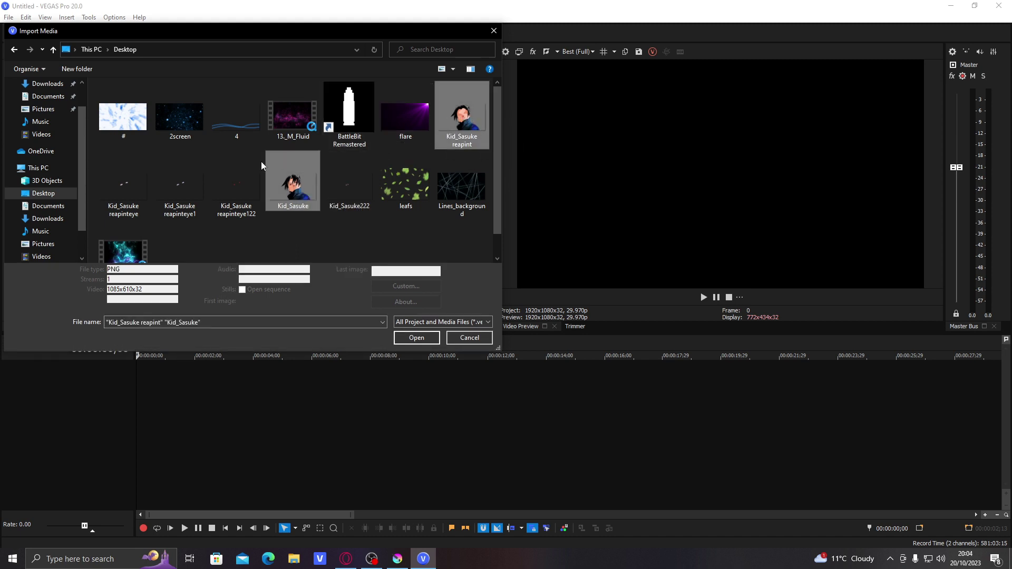
pyautogui.scroll(-1, 232, 183)
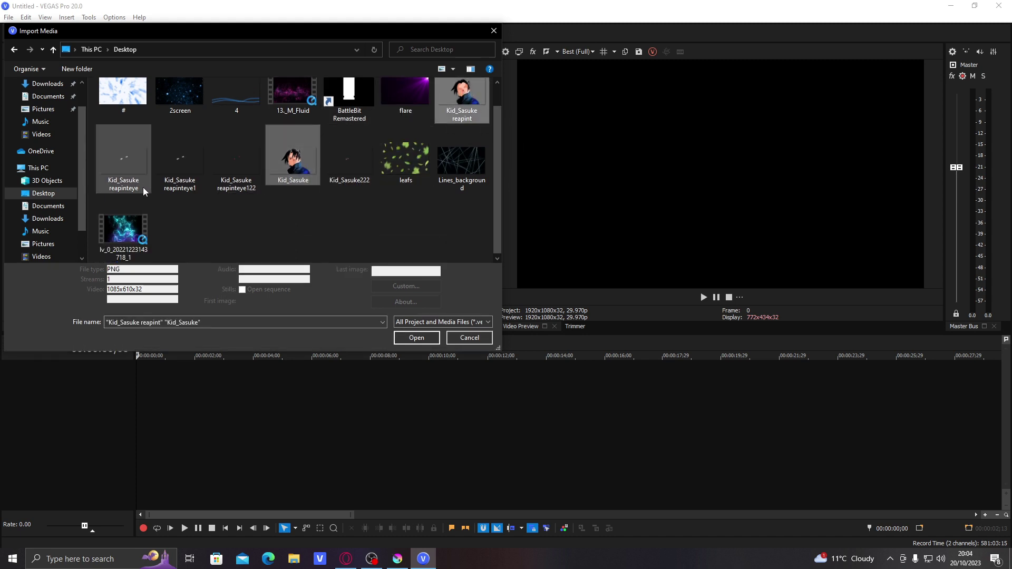
pyautogui.keyDown('ctrl'); pyautogui.click(345, 166); pyautogui.keyUp('ctrl')
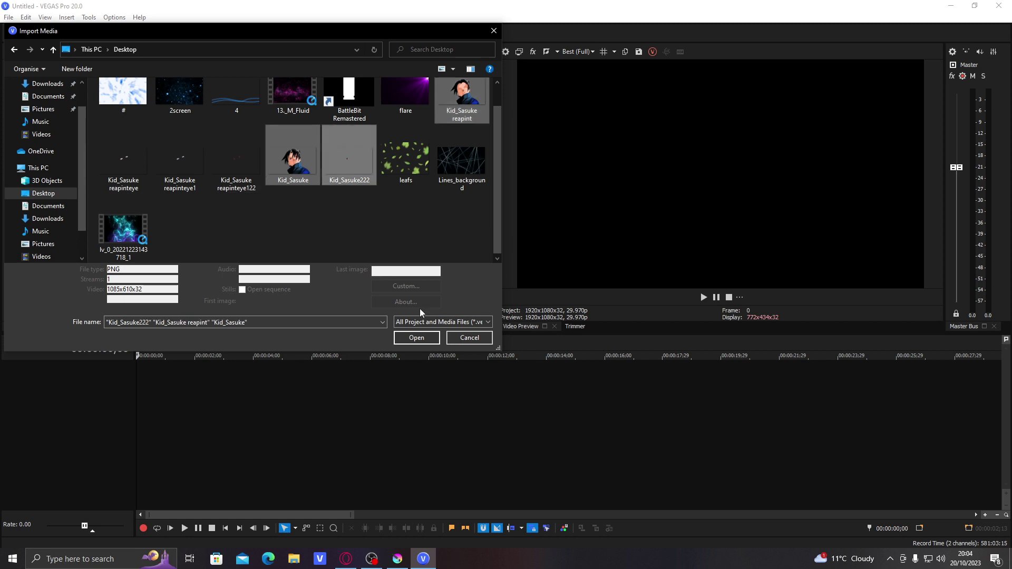
# Import the three PNGs, place Kid_Sasuke reapint.png on the timeline, and zoom its Pan/Crop in
pyautogui.click(437, 342)
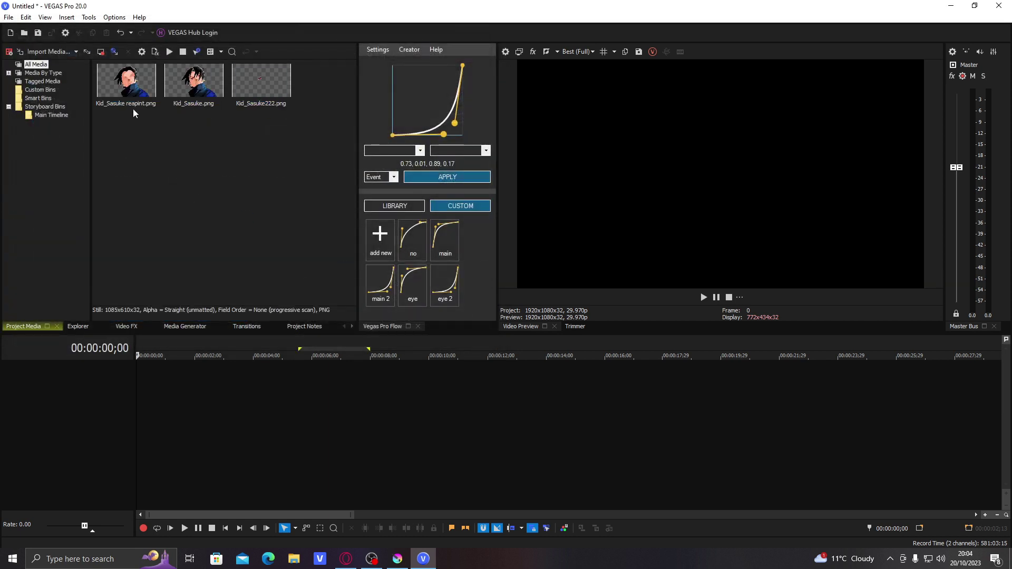
pyautogui.moveTo(129, 87); pyautogui.dragTo(136, 378)
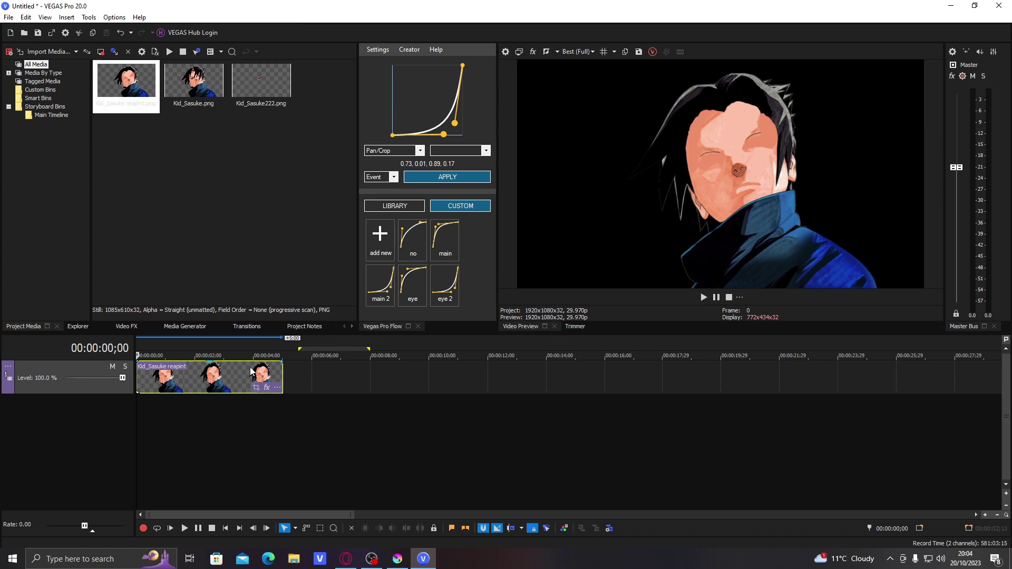
pyautogui.click(256, 388)
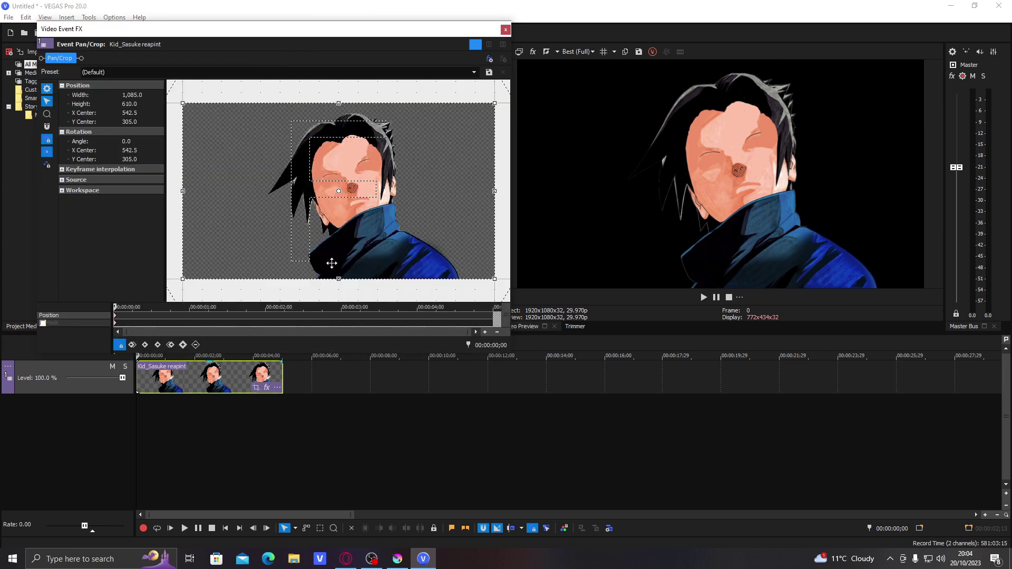
pyautogui.scroll(5, 332, 263)
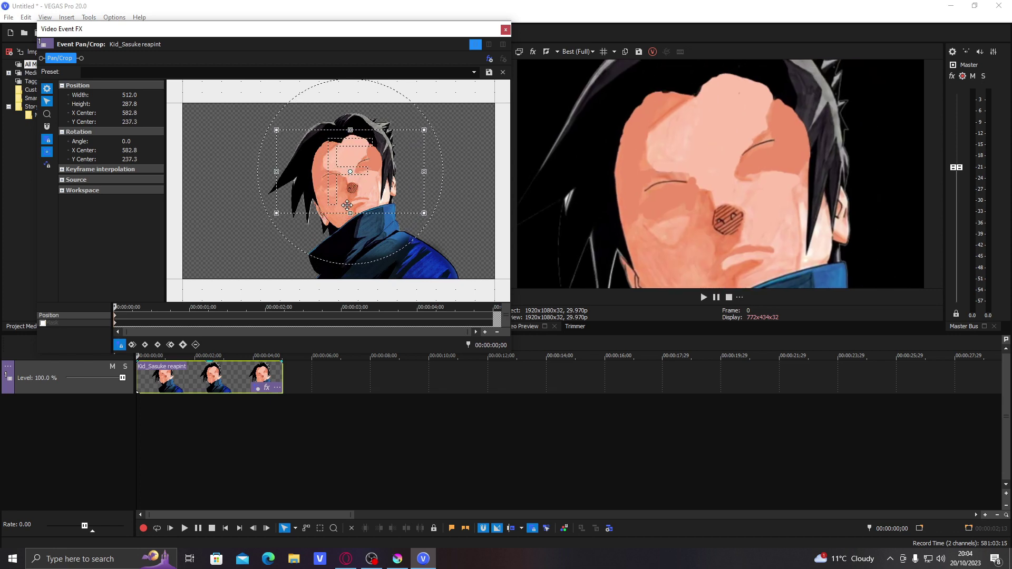
pyautogui.scroll(3, 353, 209)
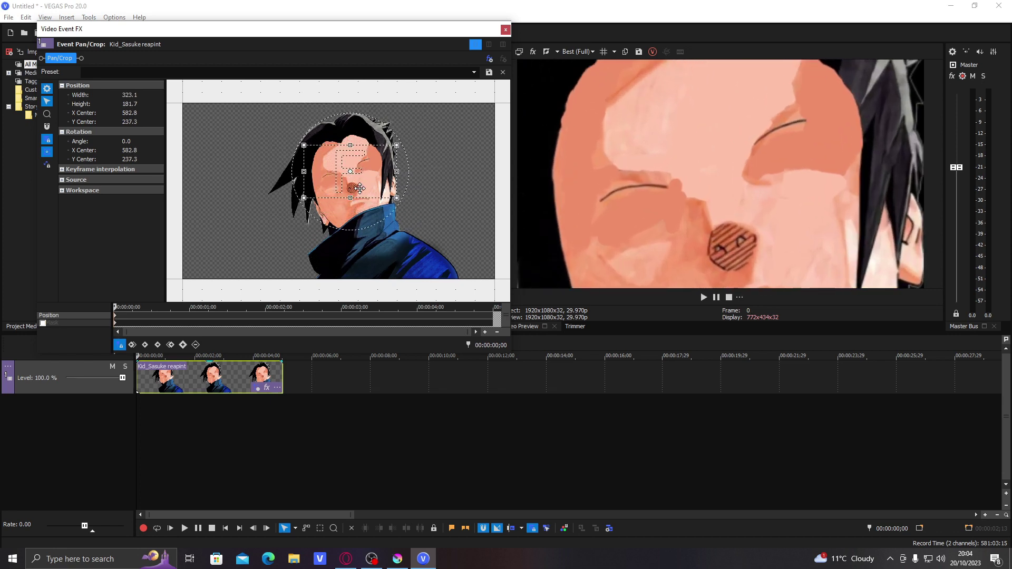
pyautogui.scroll(1, 354, 198)
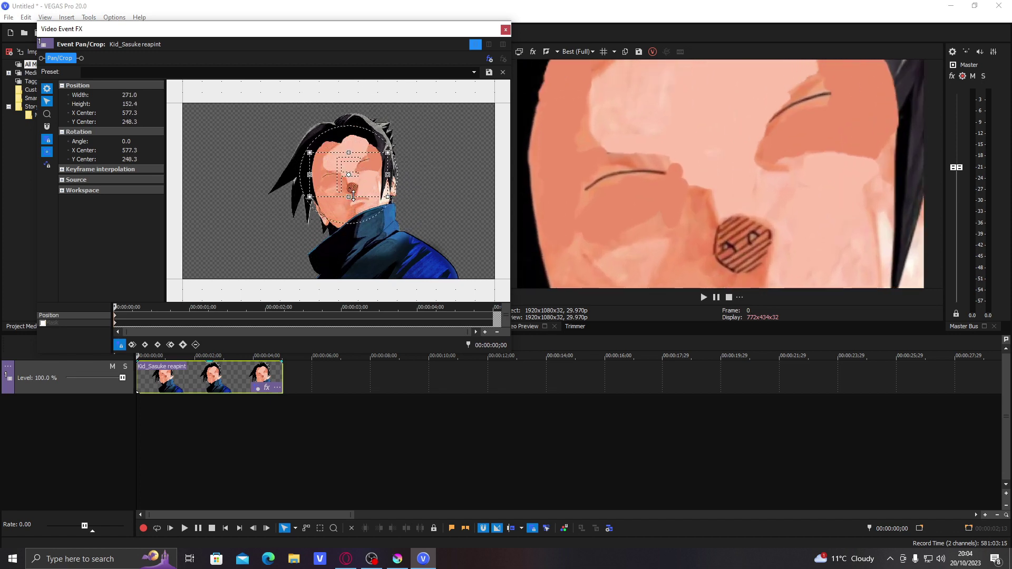
pyautogui.scroll(1, 354, 195)
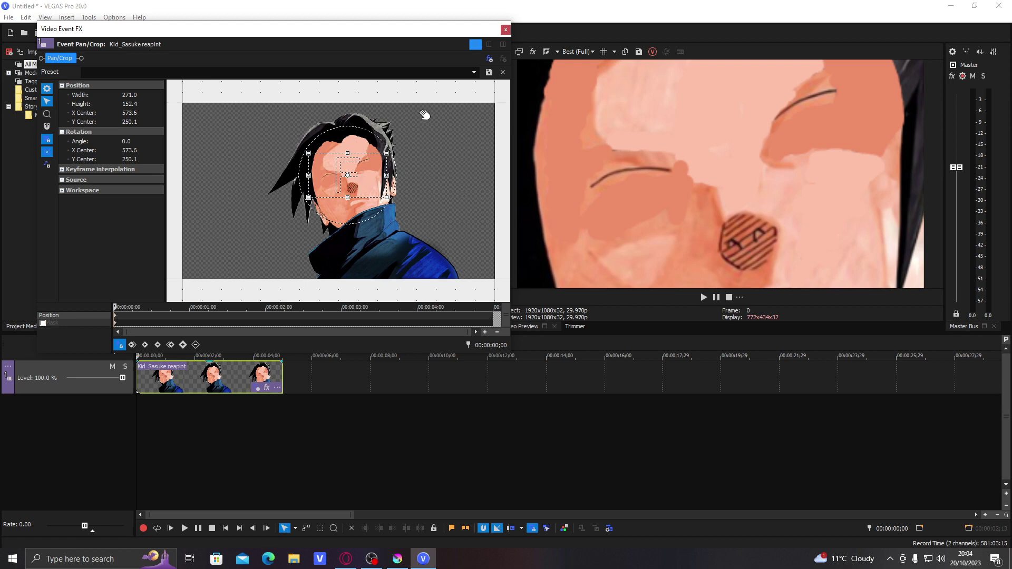
pyautogui.click(505, 30)
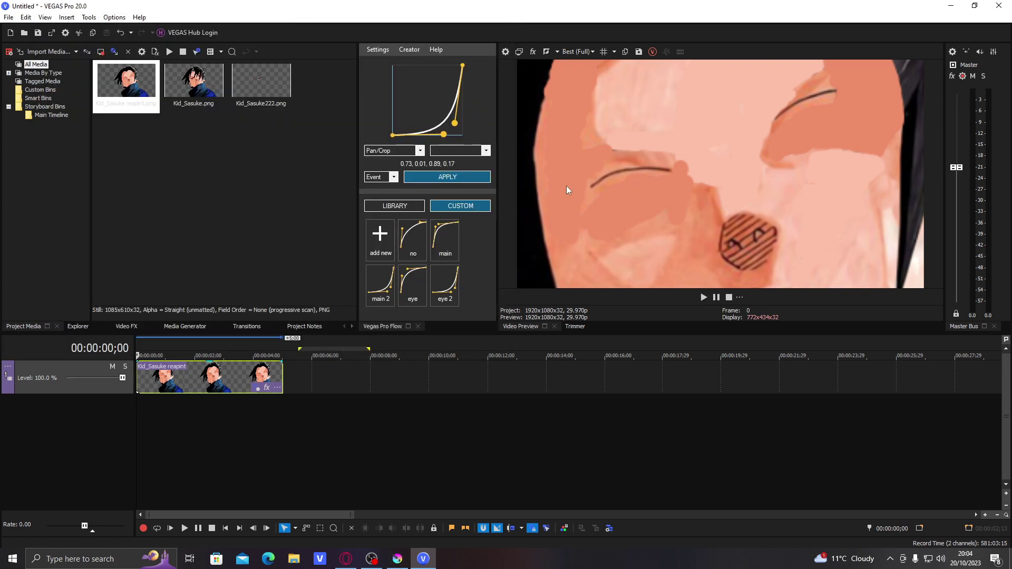
# Reframe the Pan/Crop box tightly around the face at 277.3 × 155.9
pyautogui.click(258, 388)
pyautogui.scroll(3, 346, 199)
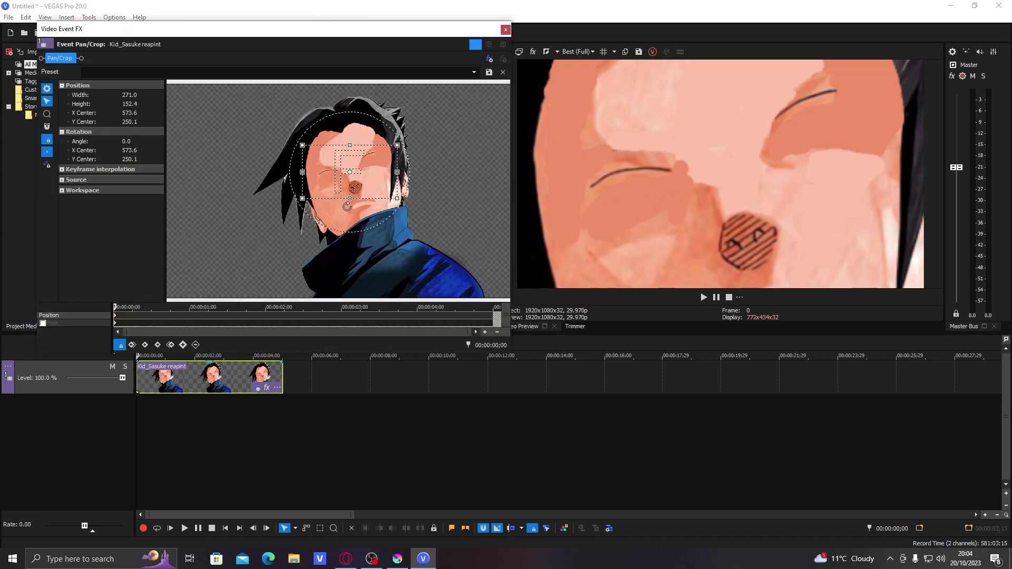
pyautogui.moveTo(346, 199)
pyautogui.mouseDown()
pyautogui.moveTo(337, 202)
pyautogui.moveTo(343, 188)
pyautogui.moveTo(331, 213)
pyautogui.mouseUp()
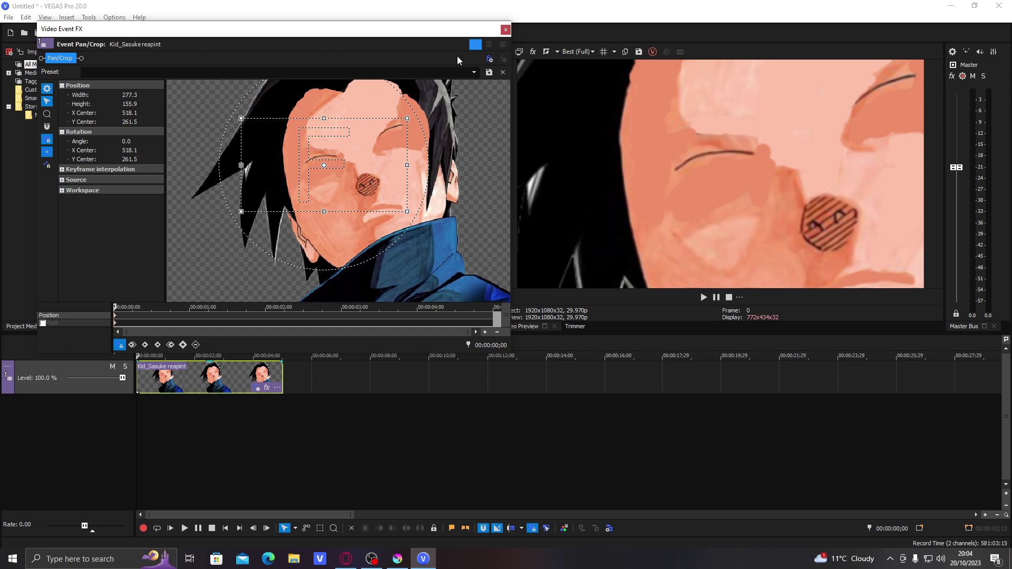
pyautogui.click(505, 29)
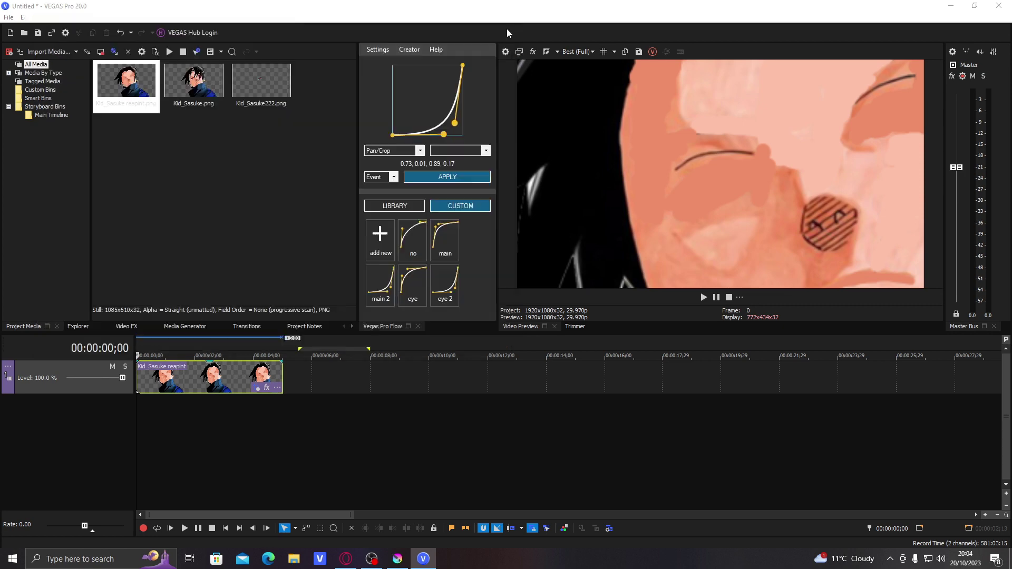
# Add two video tracks above and trim the reapint face clip to end near 00:00:02;06
pyautogui.doubleClick(204, 383)
pyautogui.hotkey('ctrl', 'shift', 'q')
pyautogui.hotkey('ctrl', 'shift', 'q')
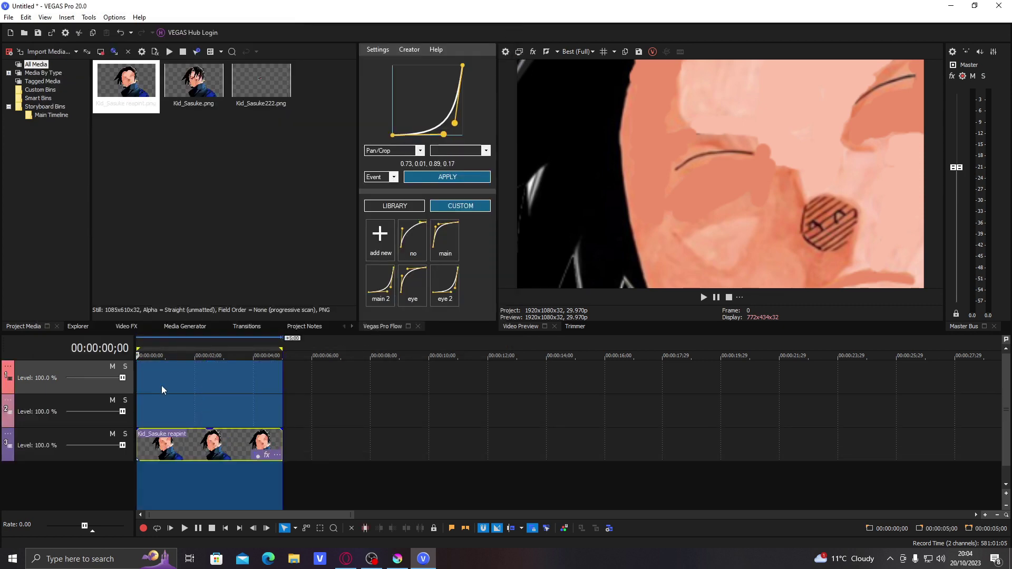
pyautogui.click(161, 390)
pyautogui.click(192, 369)
pyautogui.click(200, 372)
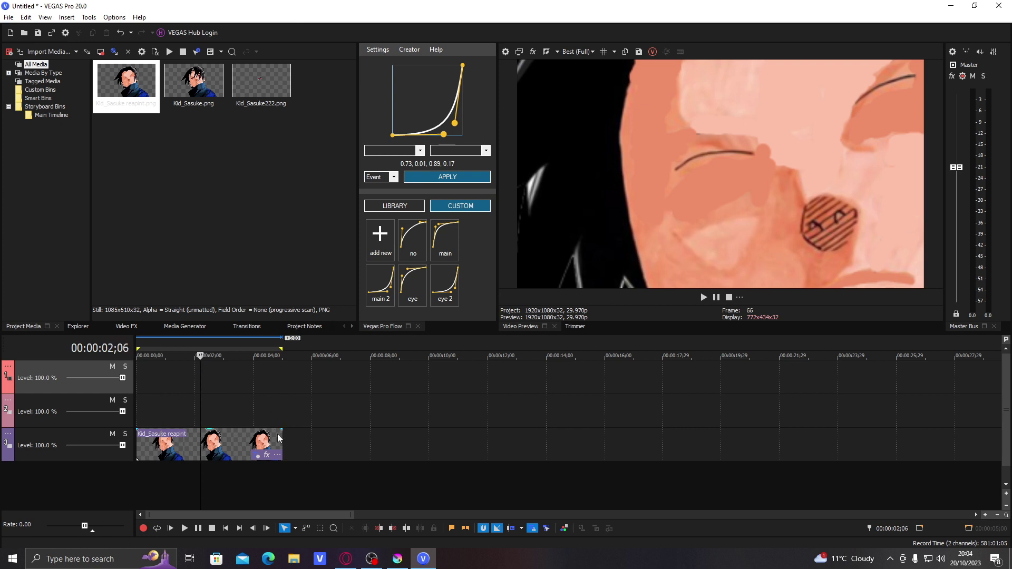
pyautogui.moveTo(279, 437); pyautogui.dragTo(192, 439)
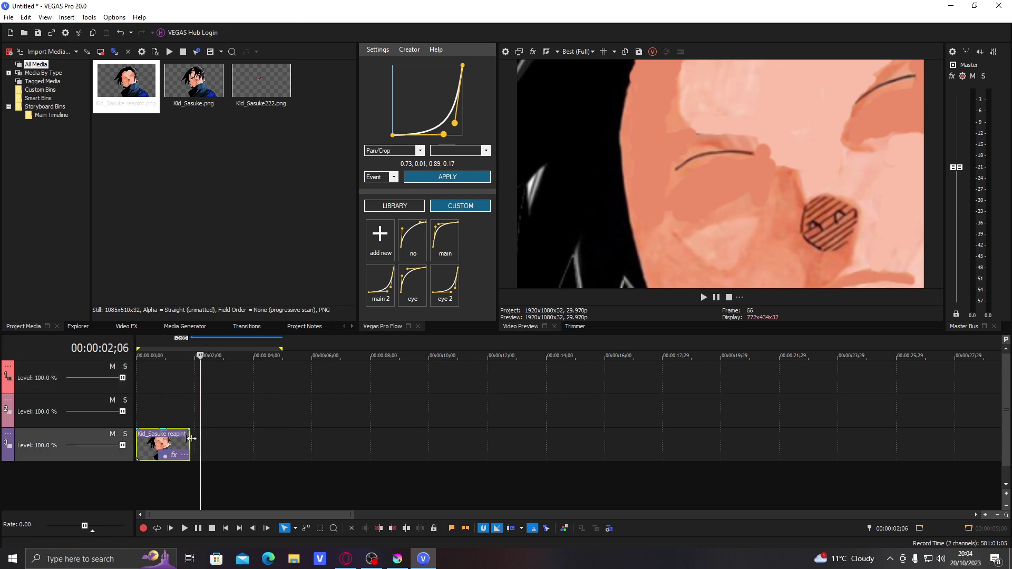
pyautogui.doubleClick(176, 444)
pyautogui.scroll(5, 176, 442)
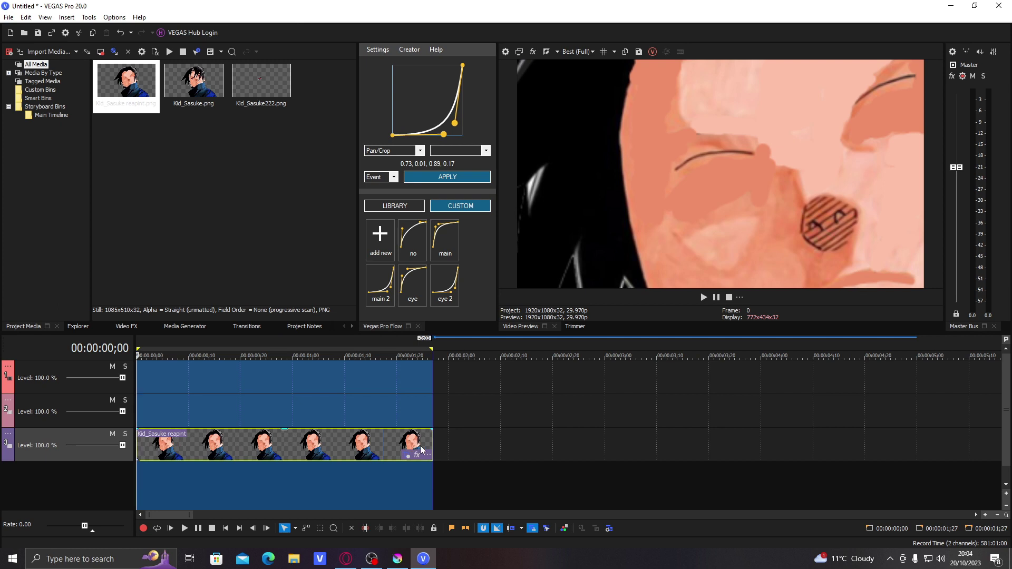
pyautogui.moveTo(433, 447); pyautogui.dragTo(438, 447)
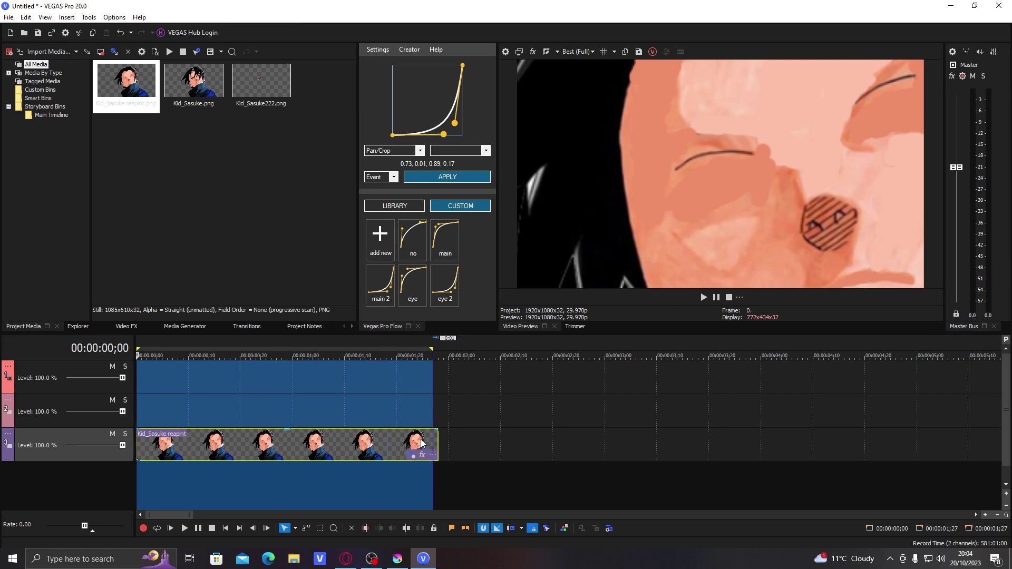
pyautogui.click(289, 404)
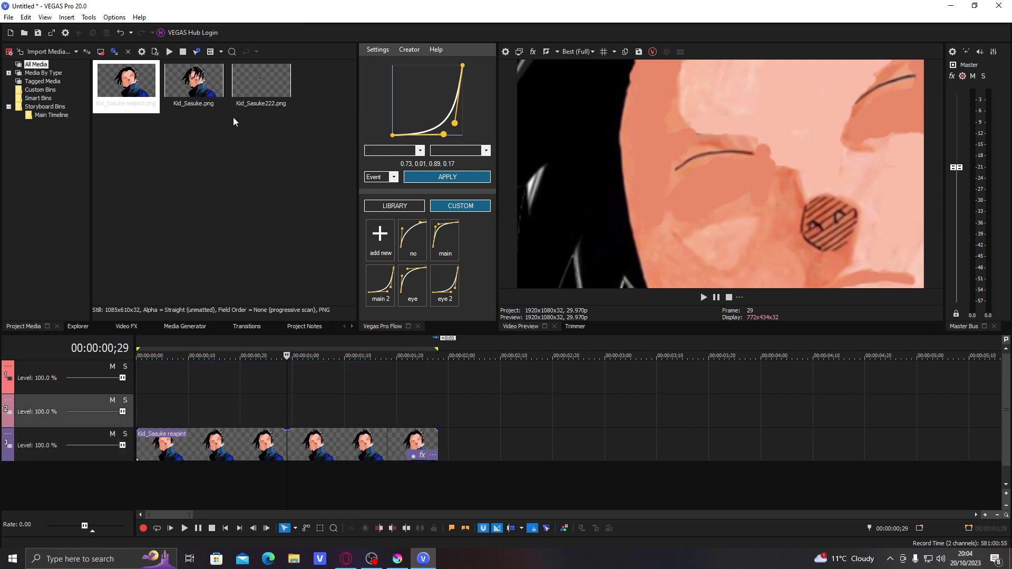
# Place Kid_Sasuke222.png on track 2 and trim it to end with the face clip
pyautogui.moveTo(258, 84); pyautogui.dragTo(138, 412)
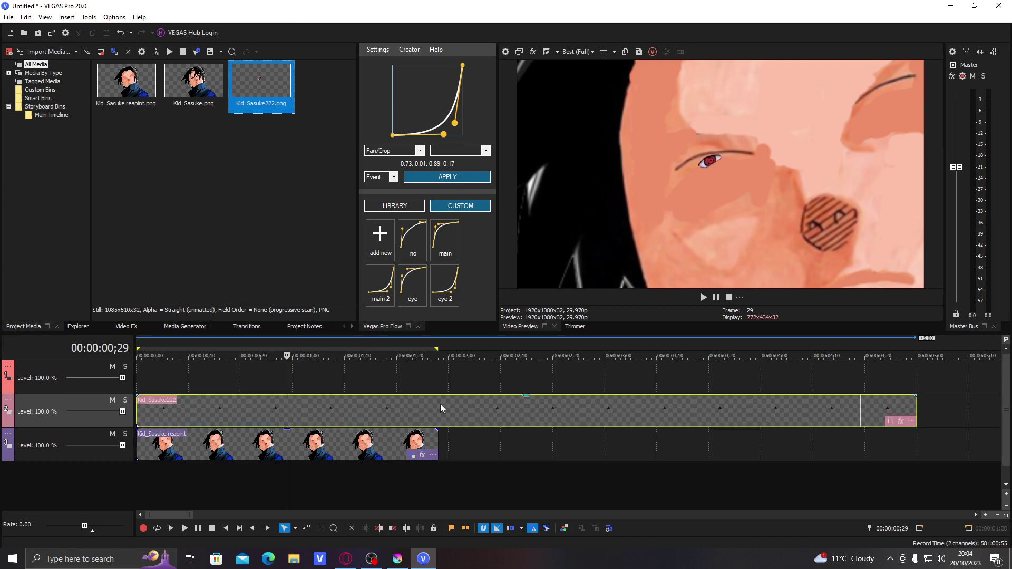
pyautogui.click(436, 410)
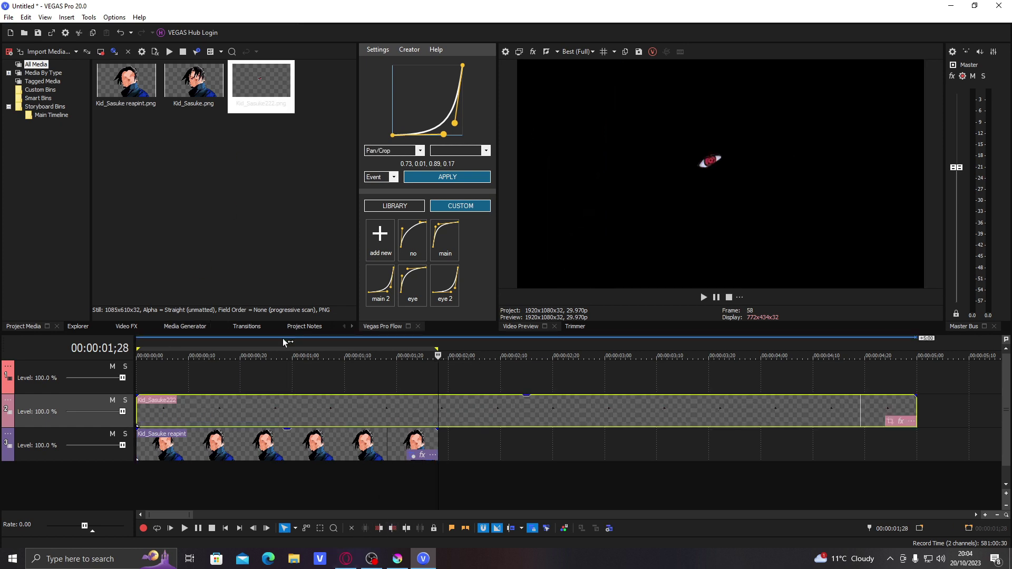
pyautogui.rightClick(290, 350)
pyautogui.click(316, 375)
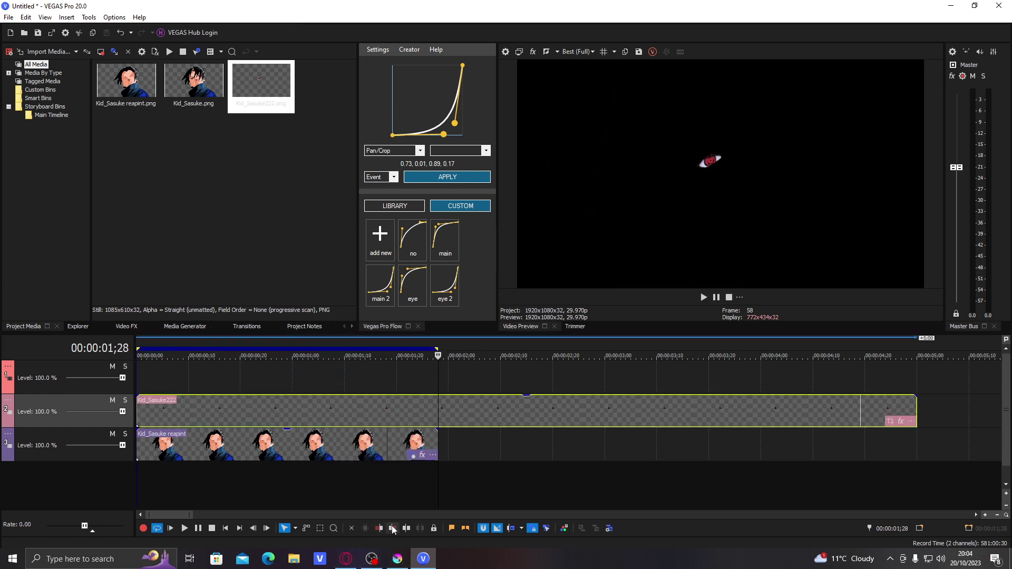
pyautogui.click(393, 529)
pyautogui.click(251, 413)
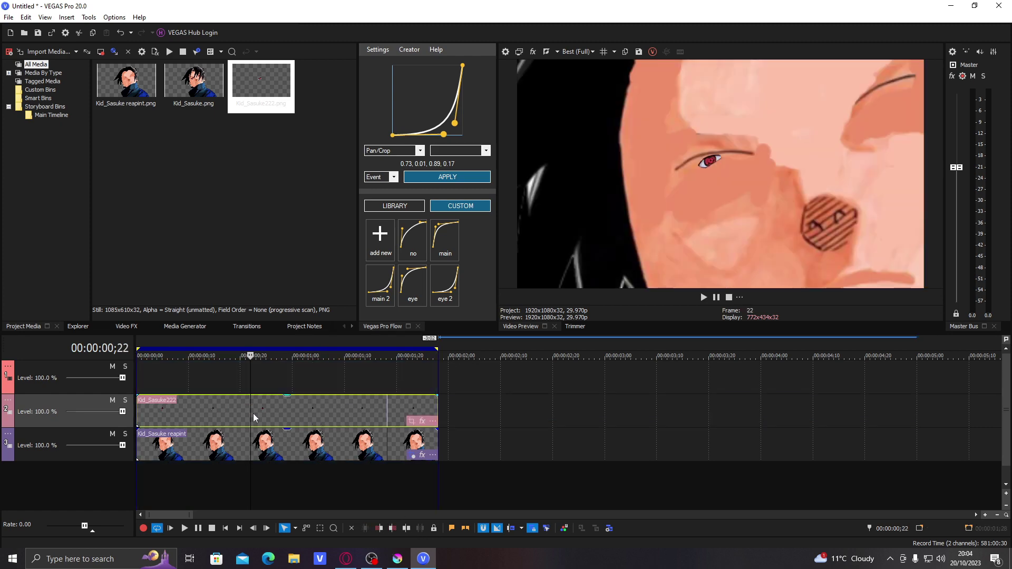
# Paste the face clip's event attributes onto the Kid_Sasuke222 eye clip, then duplicate track 2
pyautogui.click(257, 433)
pyautogui.rightClick(257, 433)
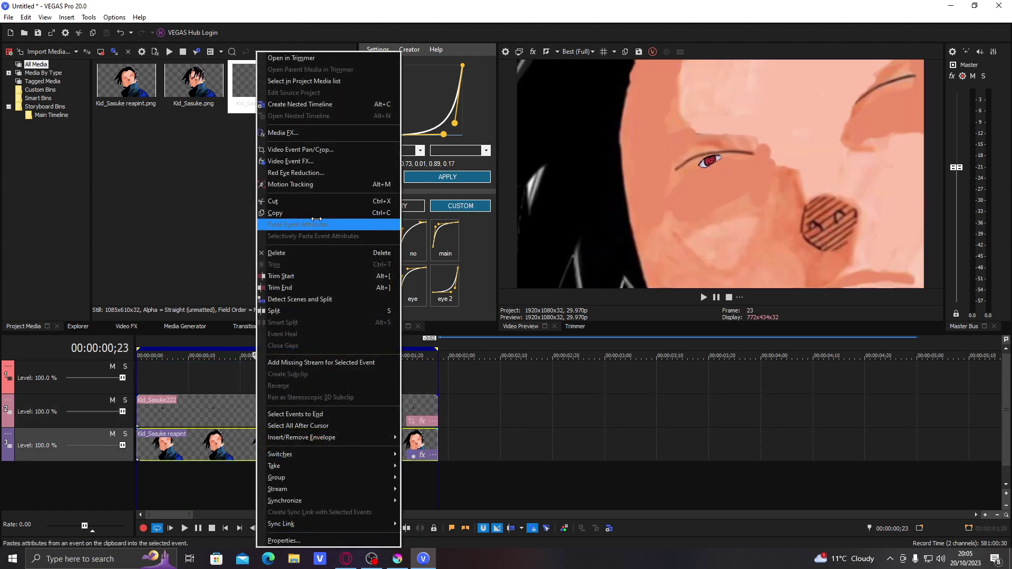
pyautogui.click(218, 418)
pyautogui.click(218, 419)
pyautogui.rightClick(218, 419)
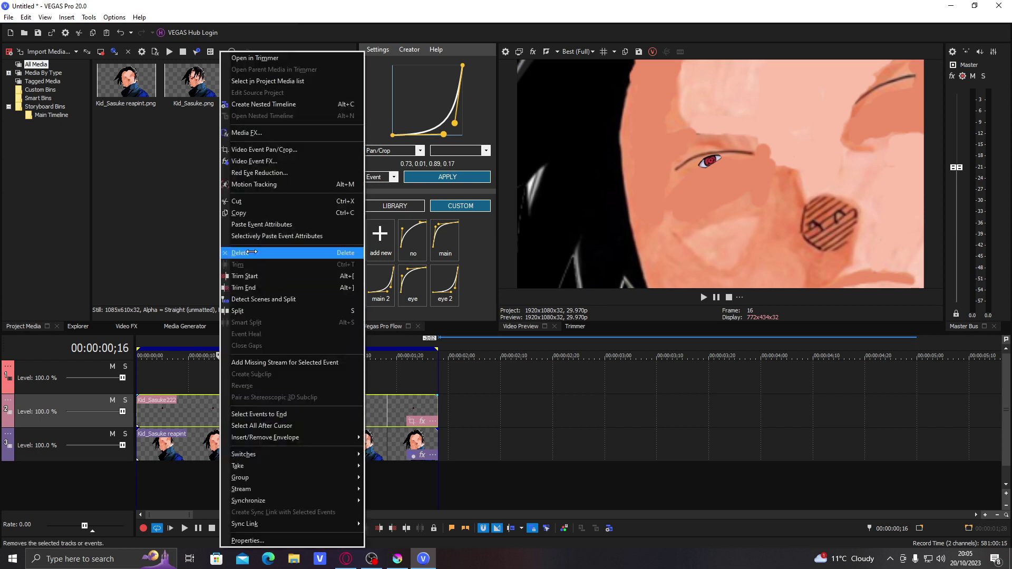
pyautogui.click(258, 224)
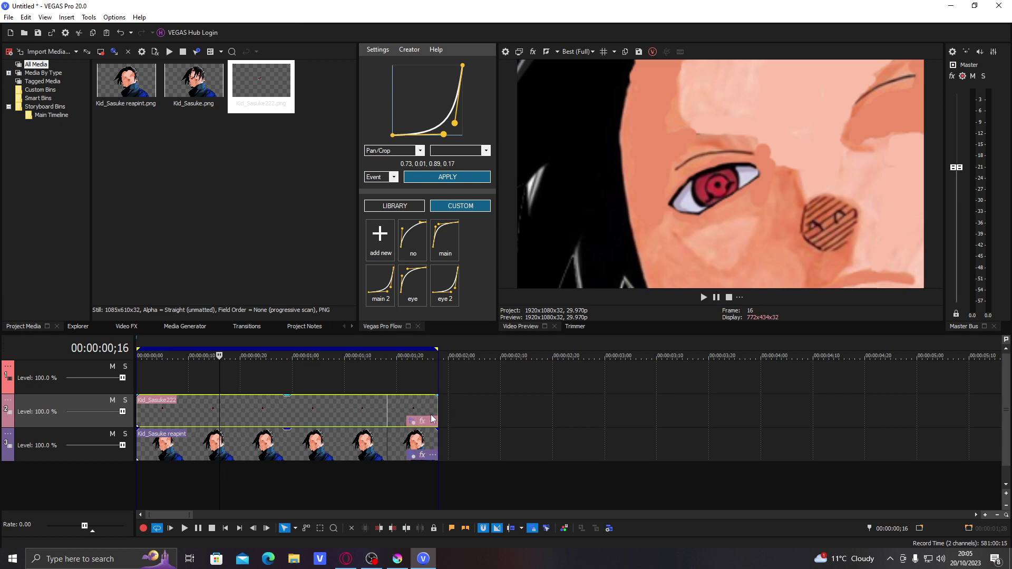
pyautogui.rightClick(463, 412)
pyautogui.click(490, 308)
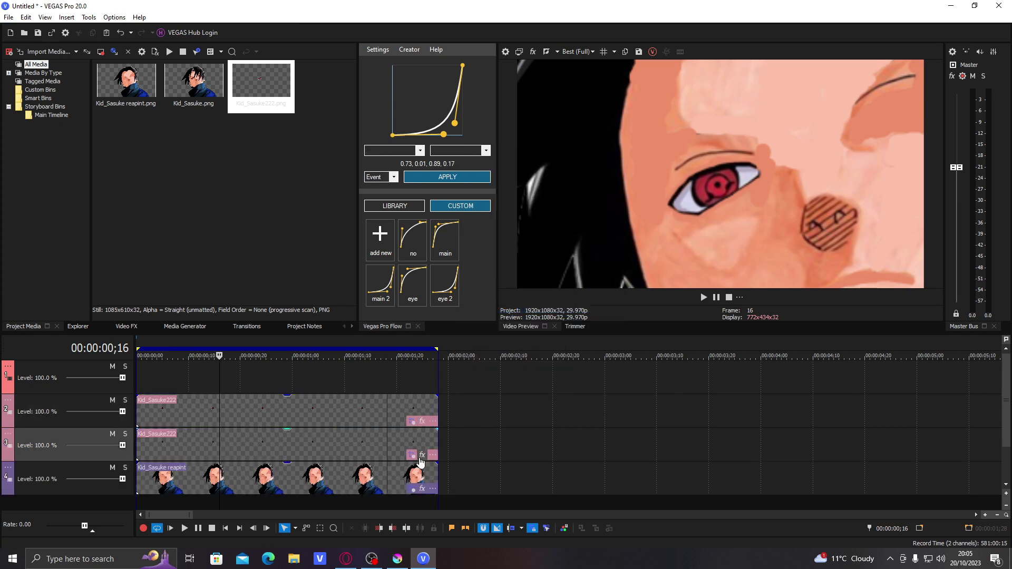
# Open the upper eye clip's Pan/Crop with Mask enabled at frame one, zoomed on the eye
pyautogui.click(411, 415)
pyautogui.click(411, 422)
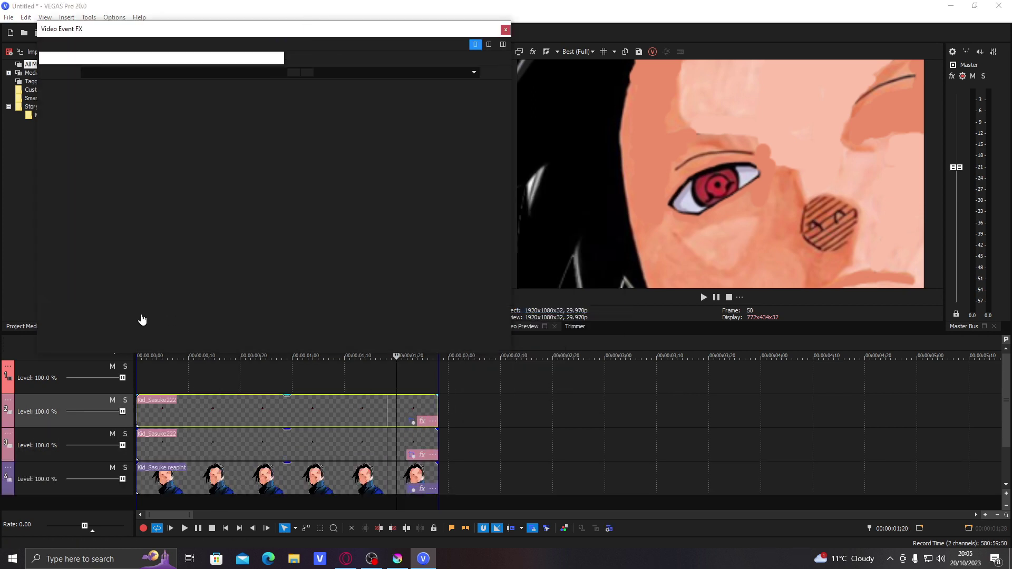
pyautogui.click(43, 324)
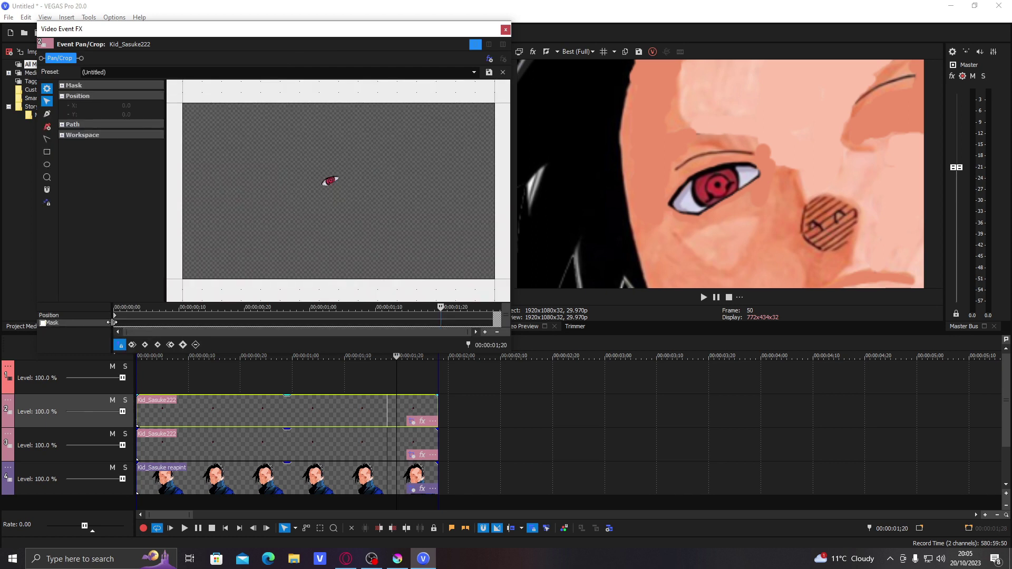
pyautogui.click(64, 323)
pyautogui.click(47, 177)
pyautogui.click(328, 180)
pyautogui.click(329, 181)
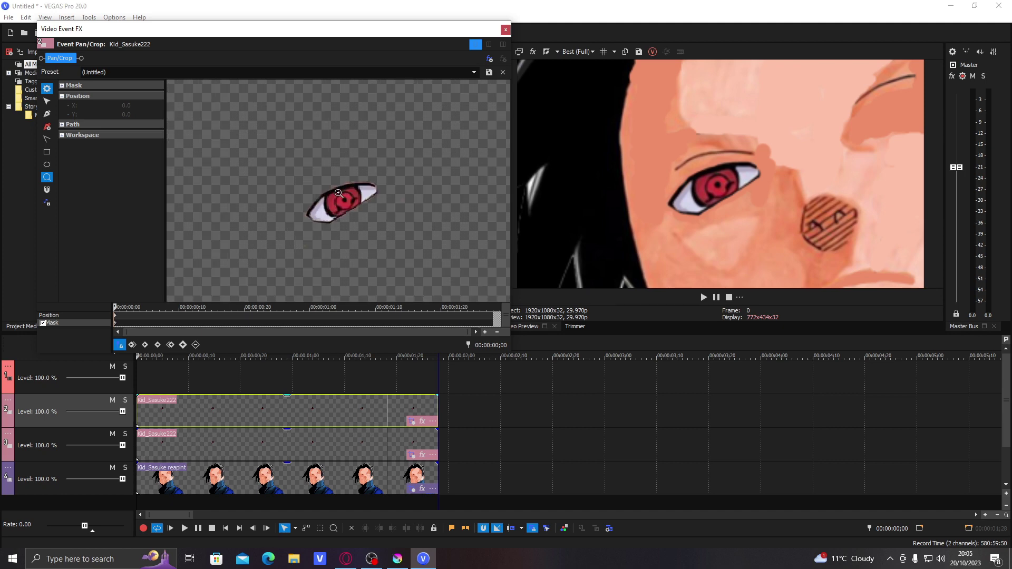
pyautogui.click(331, 191)
# Trace and close a mask path with anchor points around the eye's outline
pyautogui.click(46, 114)
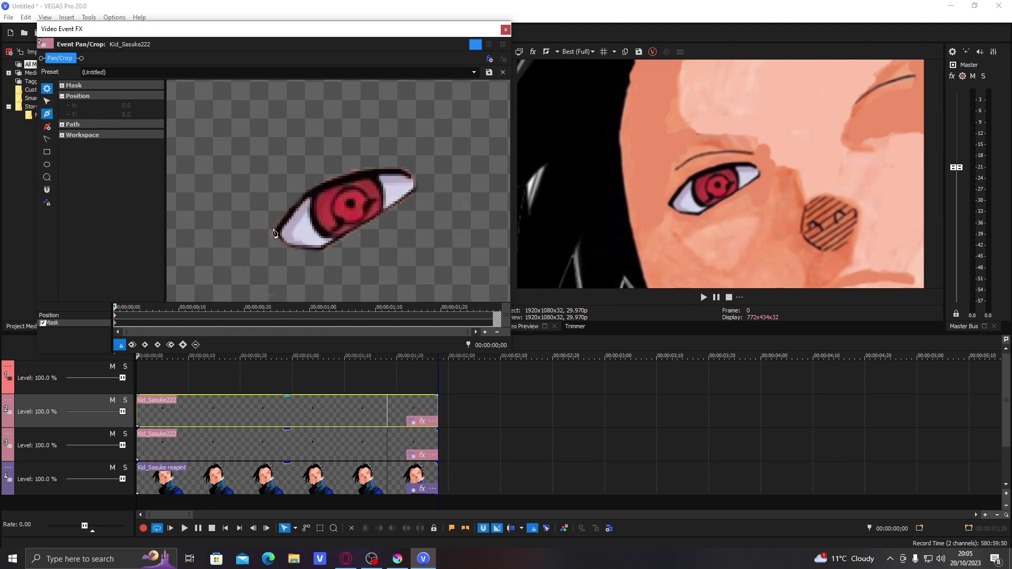
pyautogui.click(277, 235)
pyautogui.click(298, 211)
pyautogui.click(311, 196)
pyautogui.click(340, 183)
pyautogui.click(365, 177)
pyautogui.moveTo(409, 175); pyautogui.dragTo(405, 175)
pyautogui.click(336, 161)
pyautogui.click(277, 196)
pyautogui.click(253, 224)
pyautogui.click(269, 236)
pyautogui.click(279, 236)
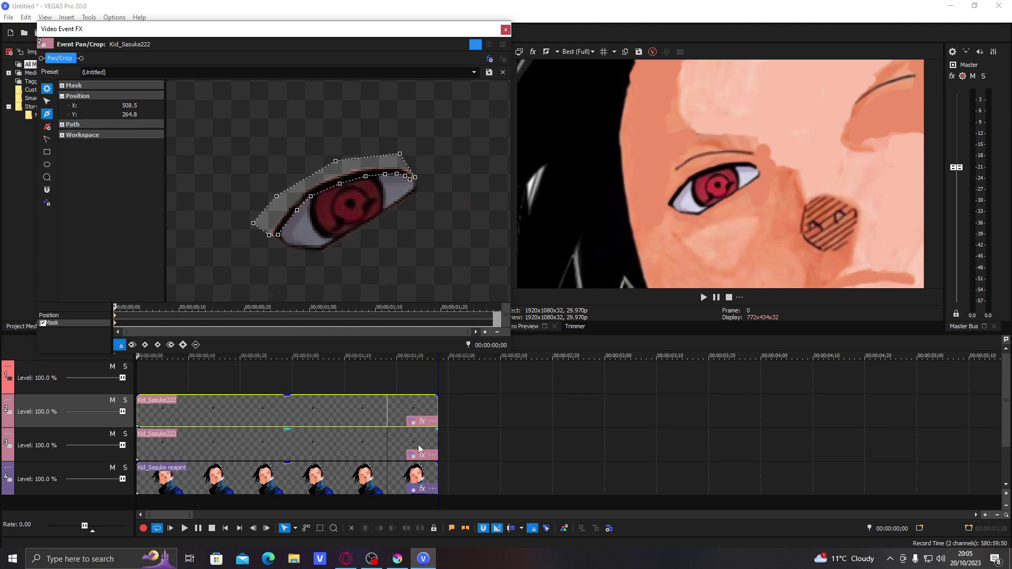
# Switch to the other Kid_Sasuke222 event's mask and zoom in closely on the eye
pyautogui.click(412, 454)
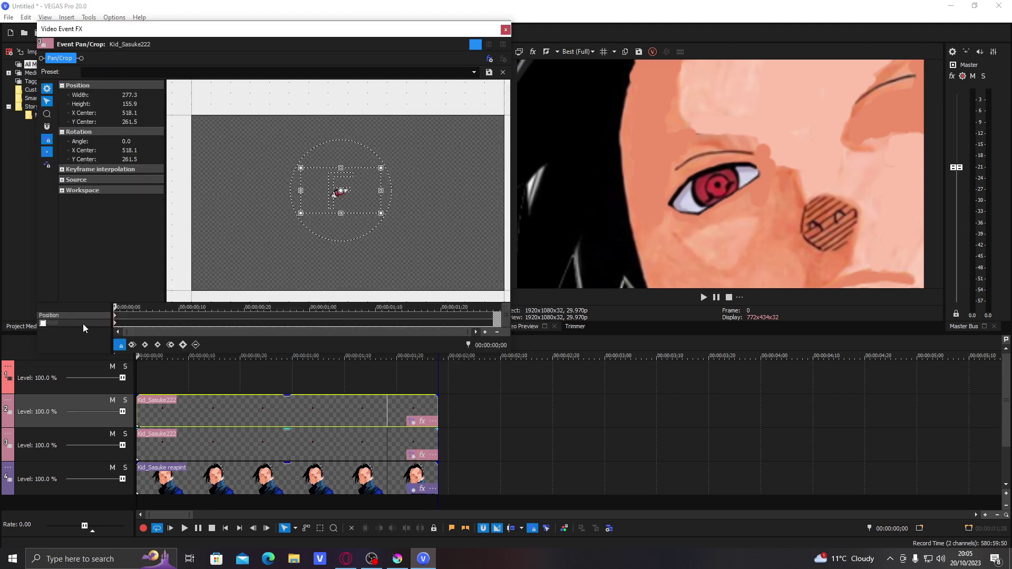
pyautogui.click(84, 323)
pyautogui.click(47, 177)
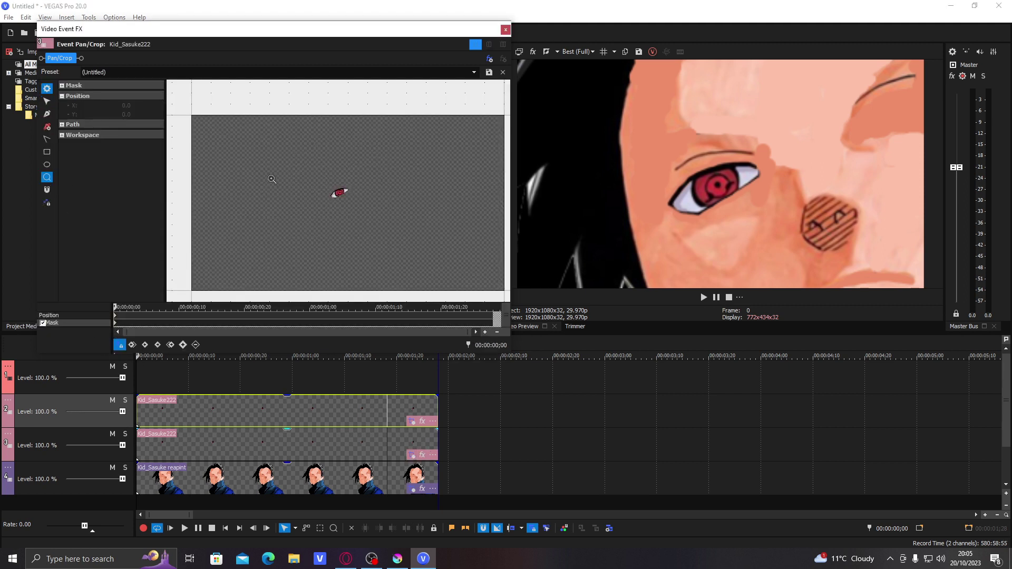
pyautogui.click(345, 194)
pyautogui.click(328, 187)
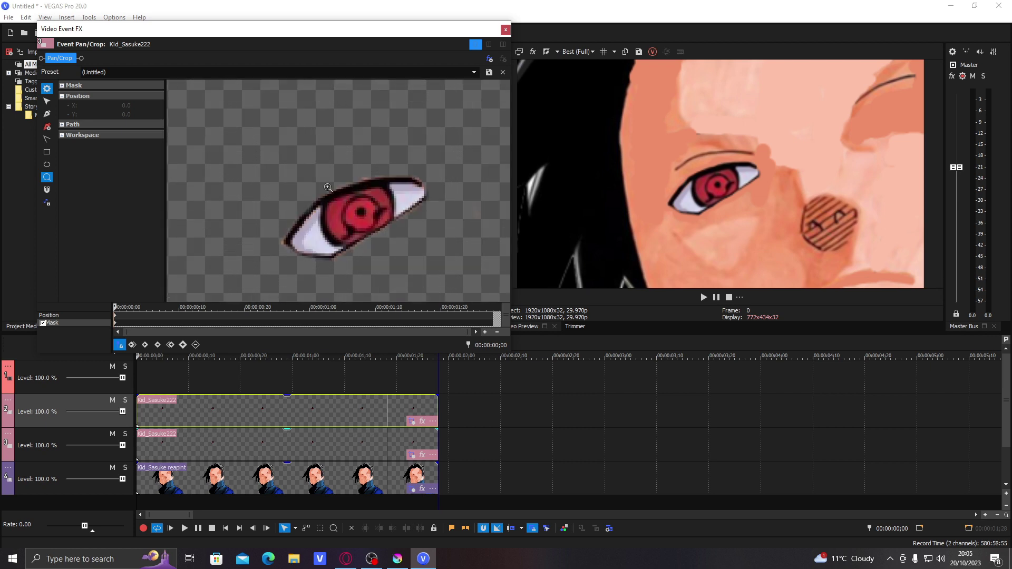
pyautogui.click(363, 209)
# Trace and close a matching mask path around that event's eye
pyautogui.click(47, 114)
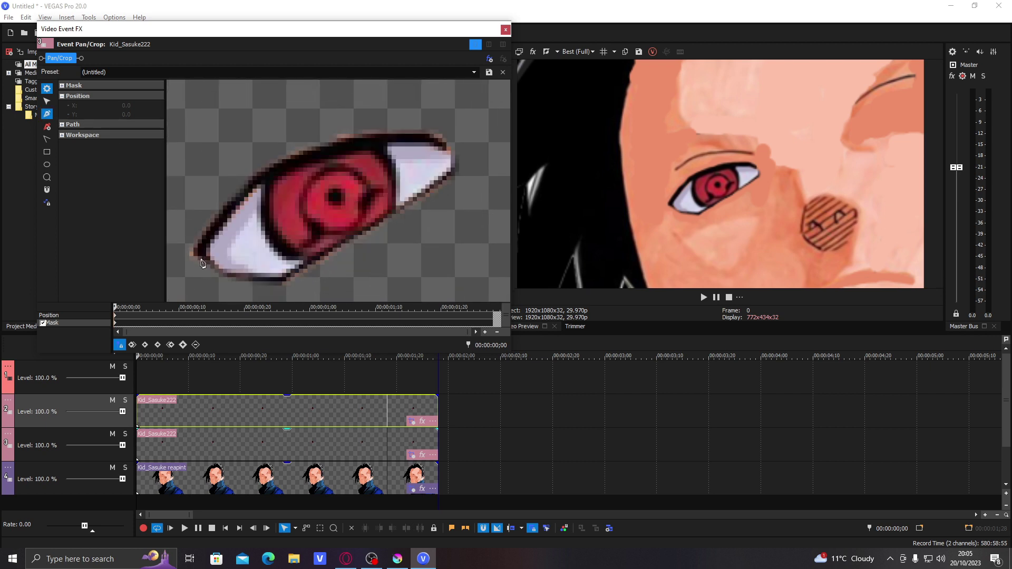
pyautogui.click(198, 260)
pyautogui.click(234, 213)
pyautogui.click(253, 190)
pyautogui.click(260, 182)
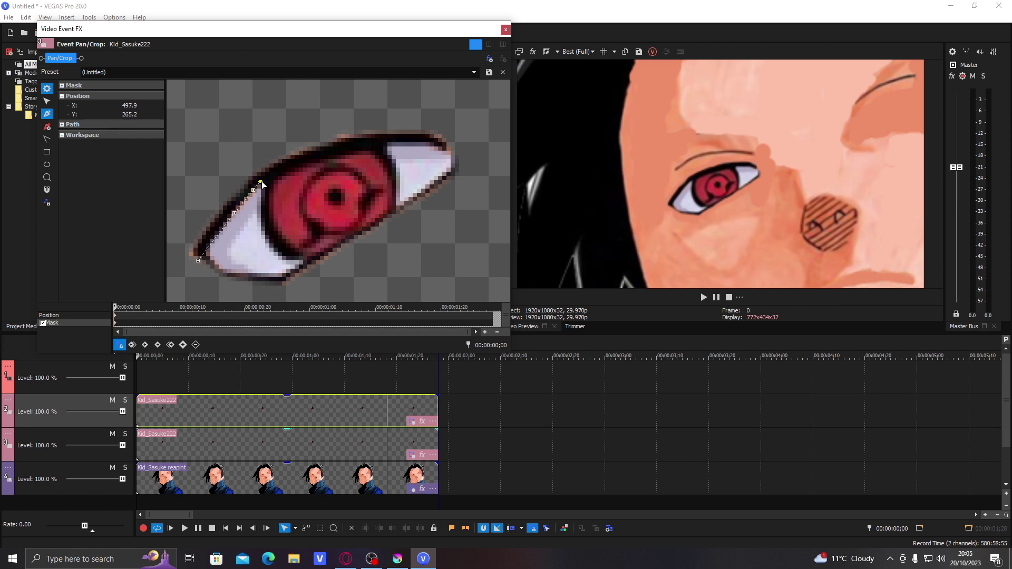
pyautogui.click(329, 153)
pyautogui.click(391, 143)
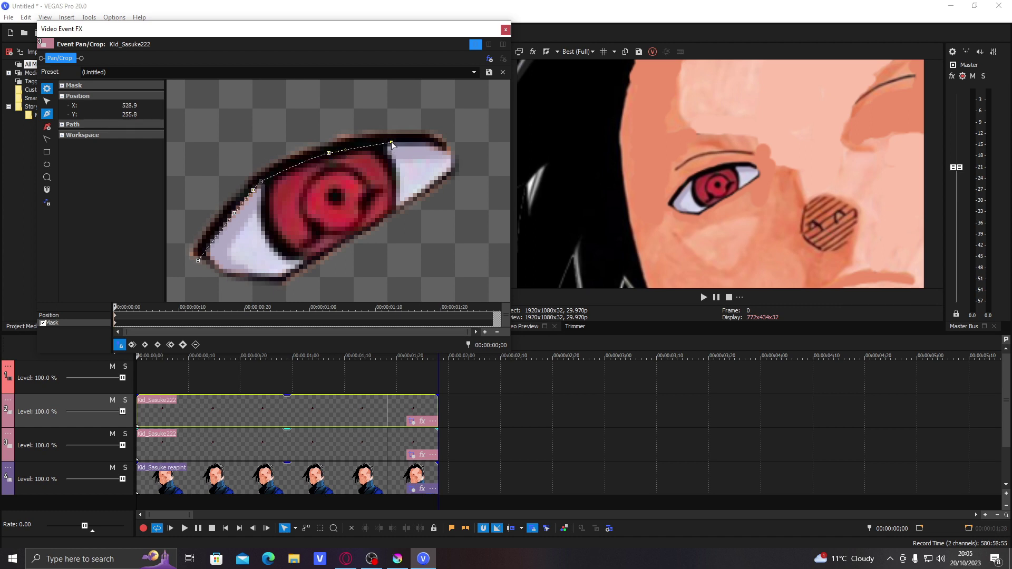
pyautogui.click(422, 142)
pyautogui.click(434, 144)
pyautogui.click(446, 151)
pyautogui.click(455, 151)
pyautogui.click(465, 202)
pyautogui.click(320, 278)
pyautogui.click(263, 296)
pyautogui.click(218, 291)
pyautogui.click(192, 273)
pyautogui.click(198, 261)
# Reopen the eye clip's Pan/Crop and zoom into the eye mask
pyautogui.click(505, 29)
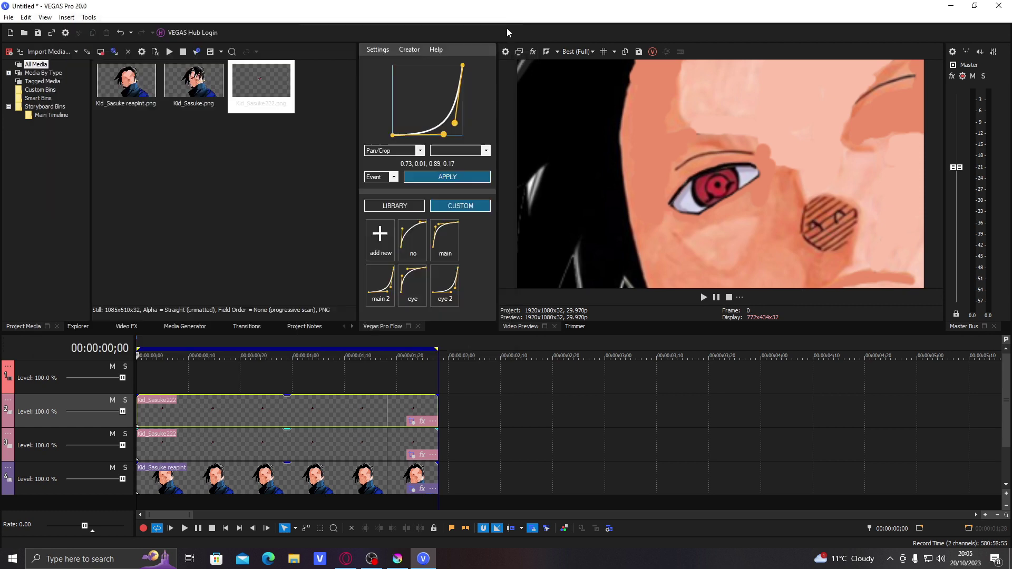
pyautogui.click(412, 456)
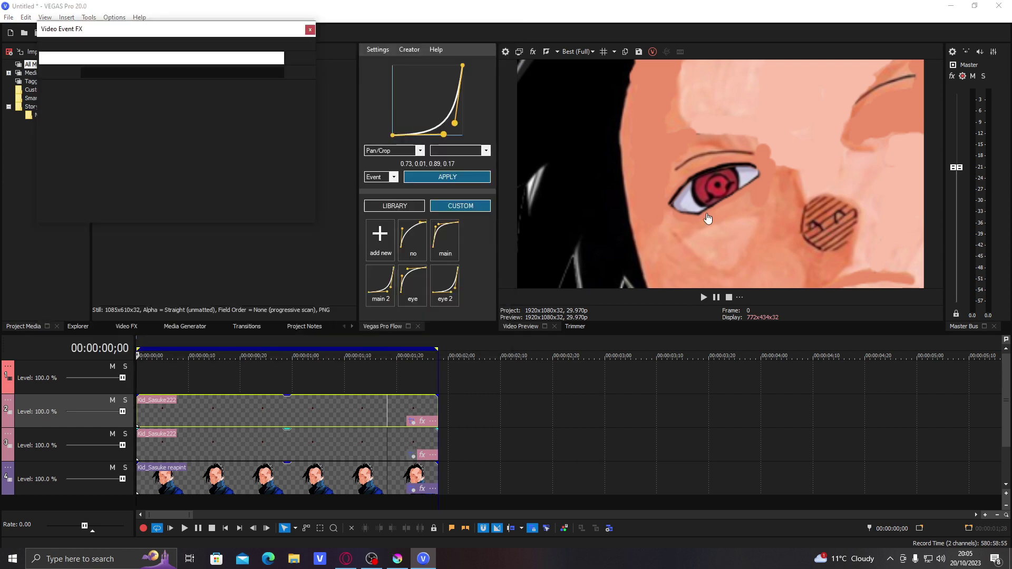
pyautogui.click(47, 177)
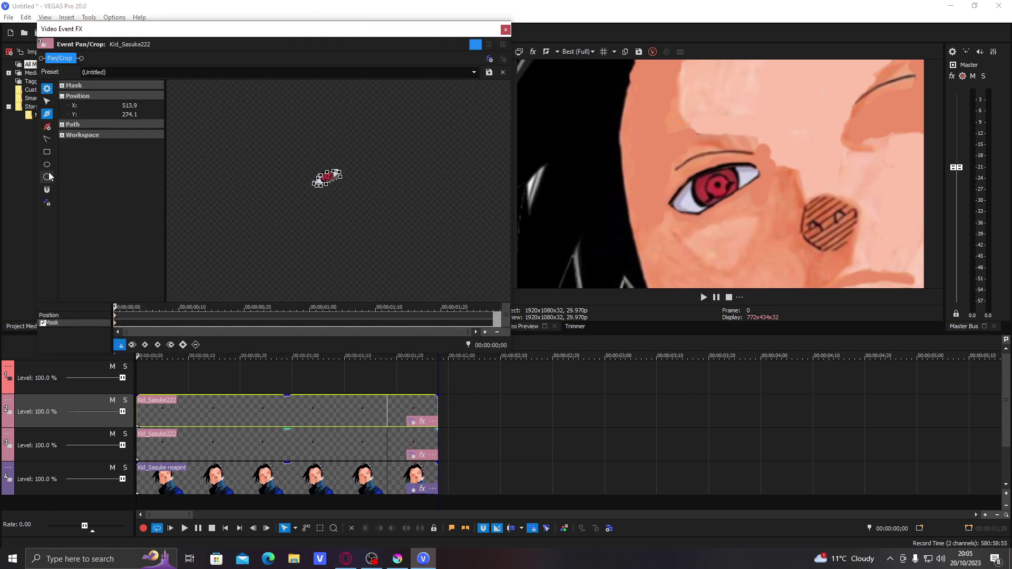
pyautogui.click(327, 175)
pyautogui.click(326, 171)
pyautogui.click(331, 191)
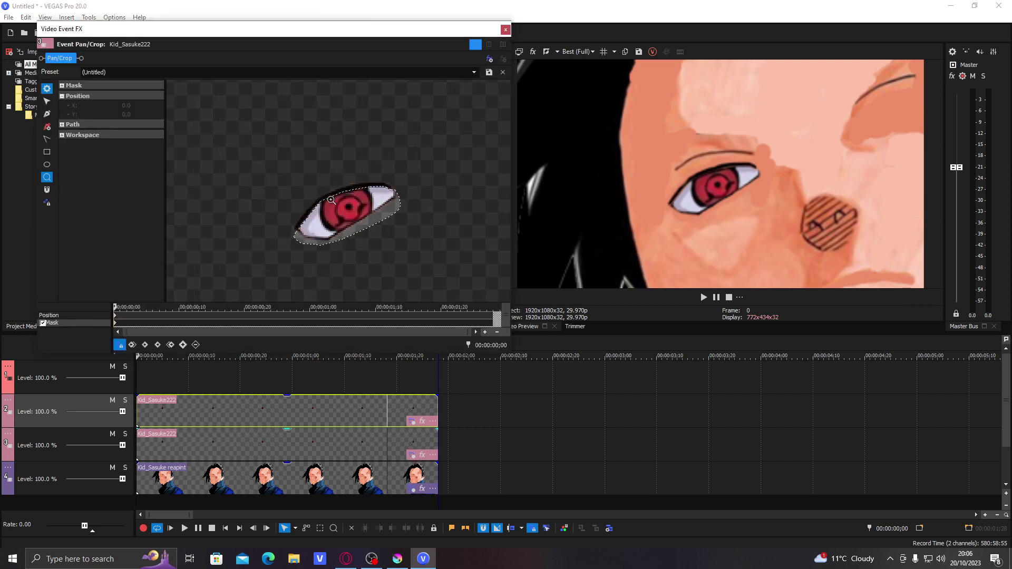
pyautogui.click(331, 194)
# Nudge the mask's top-left and top vertices to fit the upper eyelid
pyautogui.click(47, 100)
pyautogui.scroll(2, 308, 203)
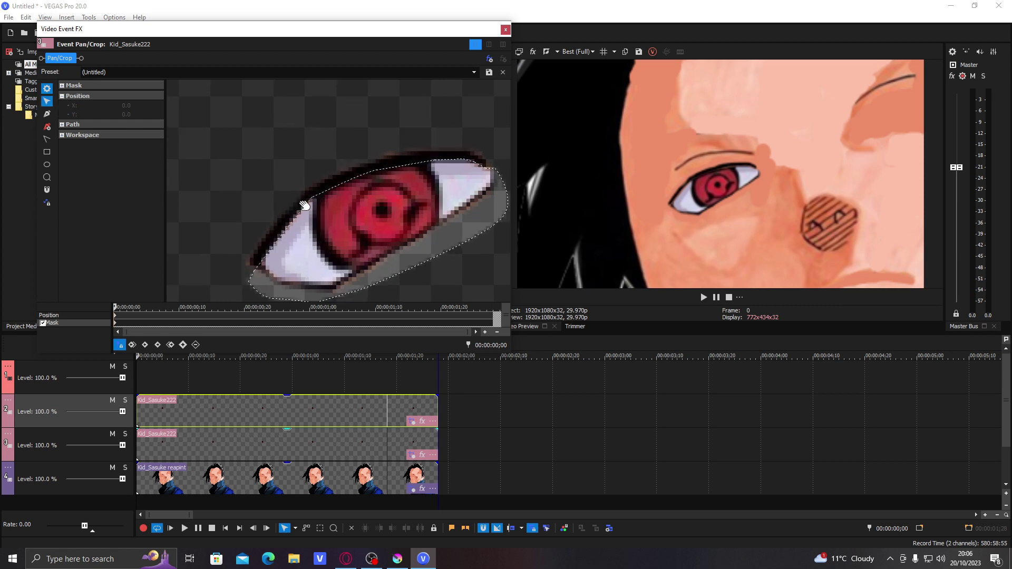
pyautogui.click(311, 198)
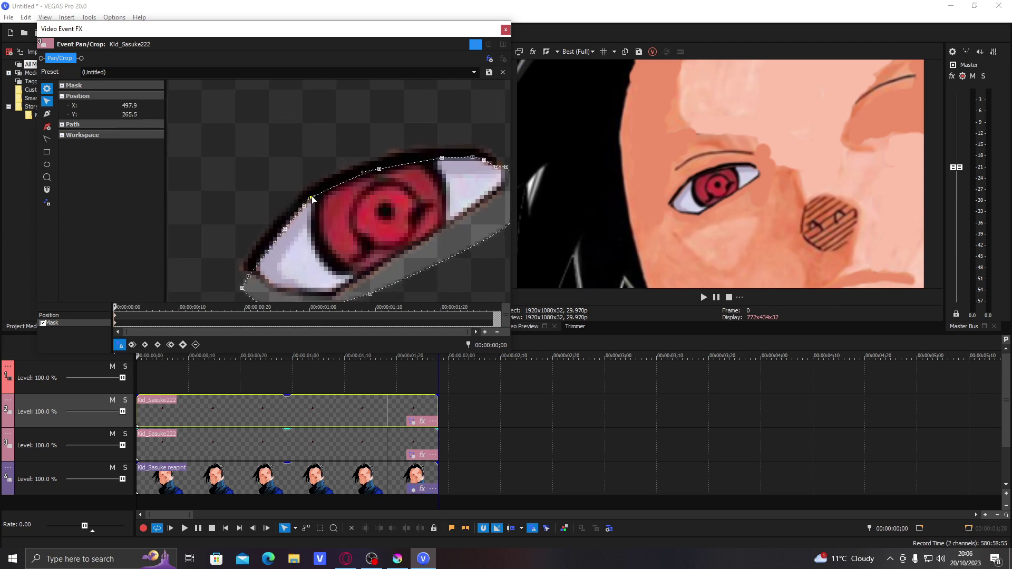
pyautogui.moveTo(311, 197); pyautogui.dragTo(316, 194)
pyautogui.click(439, 160)
pyautogui.moveTo(440, 163); pyautogui.dragTo(432, 163)
pyautogui.click(286, 230)
pyautogui.hotkey('ctrl', 'a')
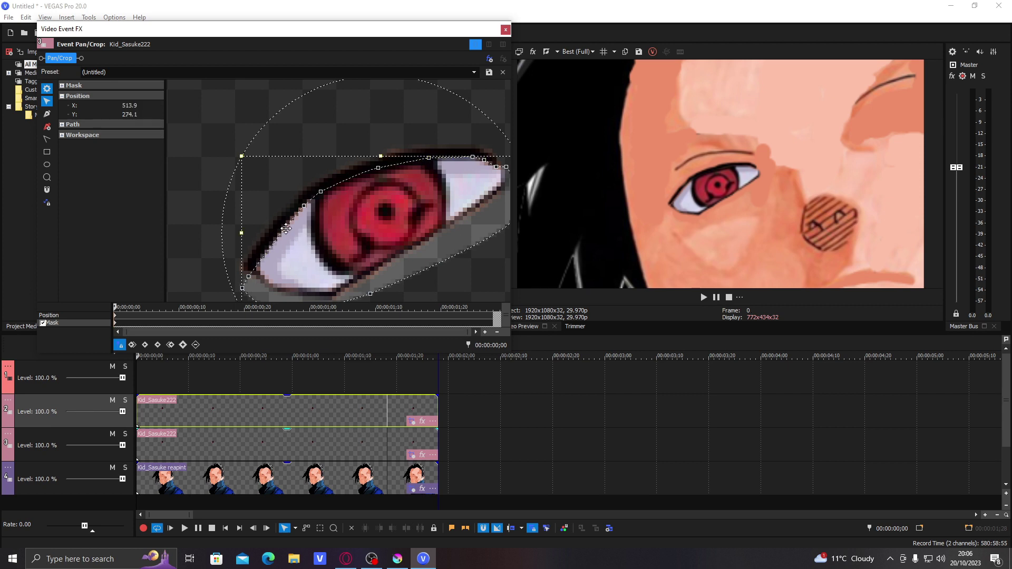
pyautogui.click(285, 229)
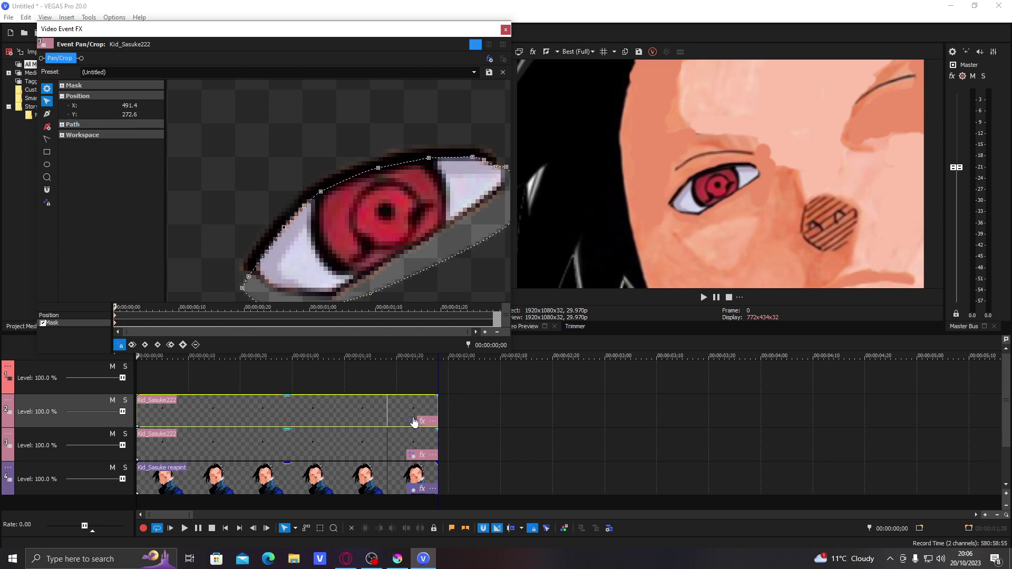
# Reselect the mask path and shift its upper vertices along the eyelid
pyautogui.scroll(-5, 338, 190)
pyautogui.click(46, 177)
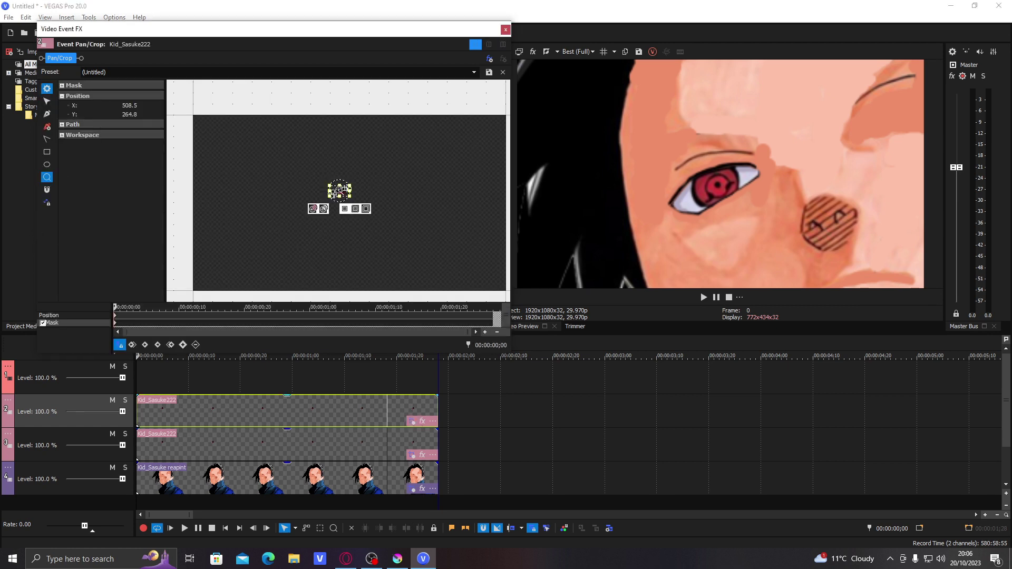
pyautogui.scroll(6, 339, 190)
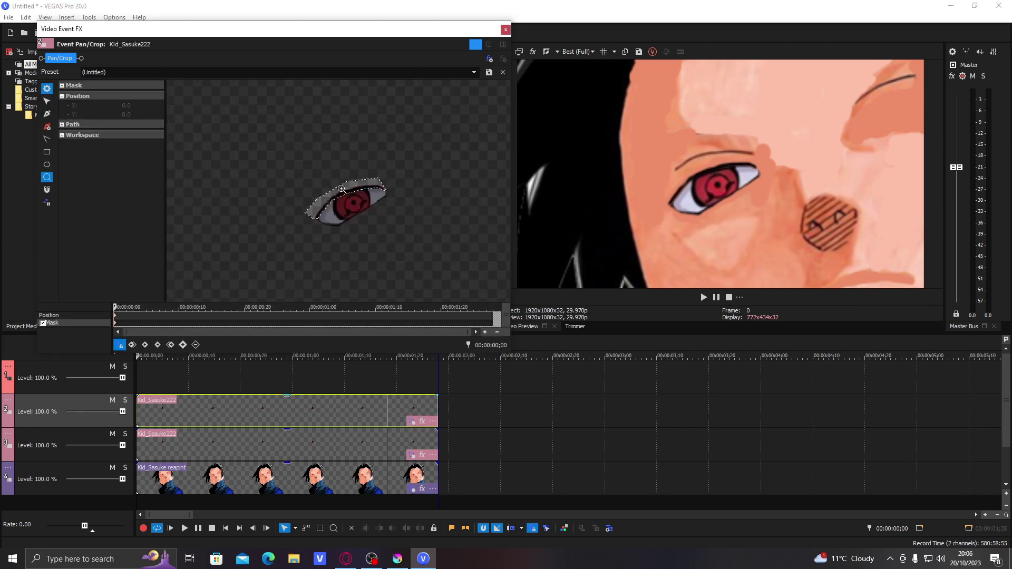
pyautogui.click(49, 113)
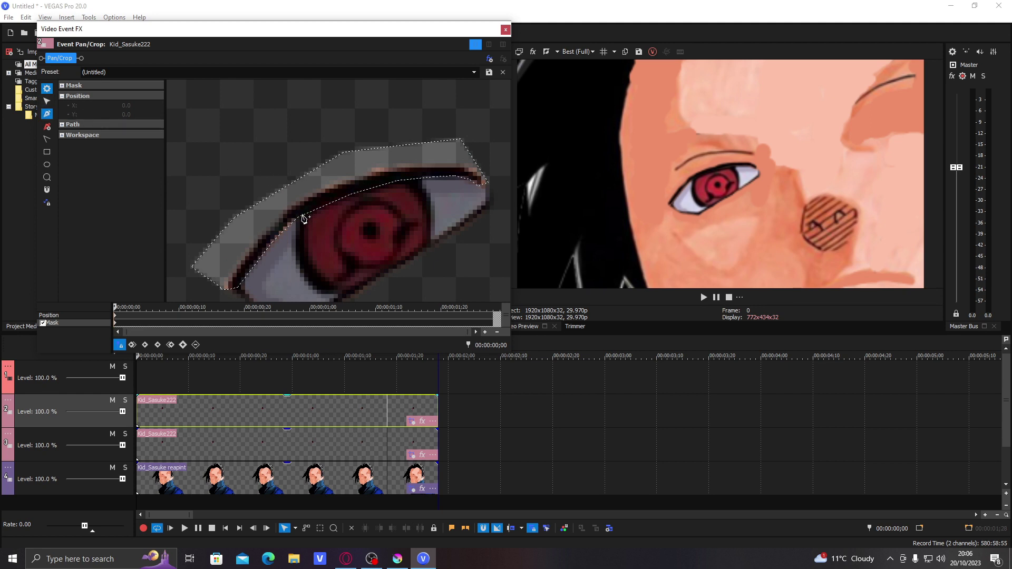
pyautogui.click(47, 101)
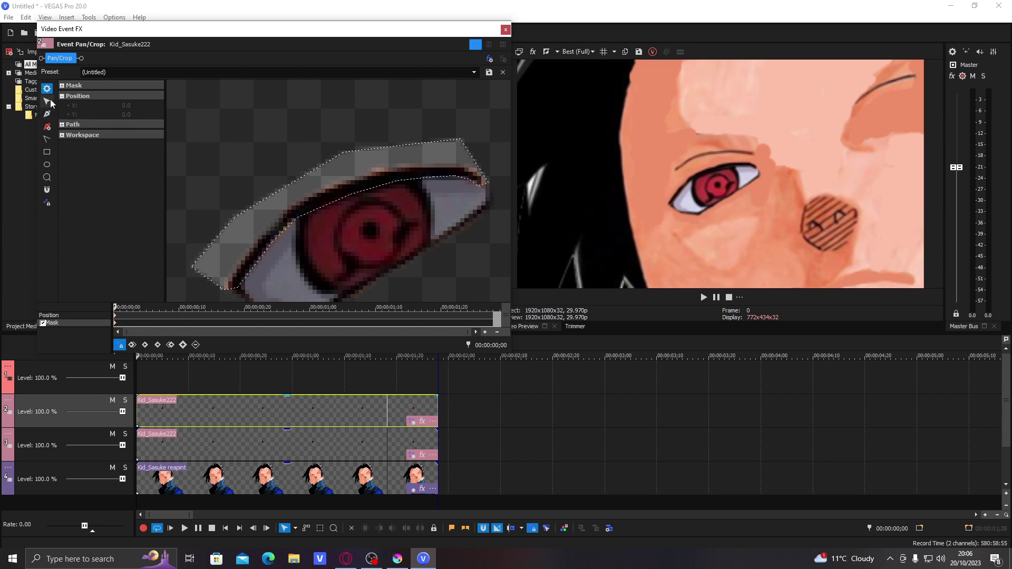
pyautogui.click(298, 221)
pyautogui.click(398, 181)
pyautogui.moveTo(433, 184); pyautogui.dragTo(433, 185)
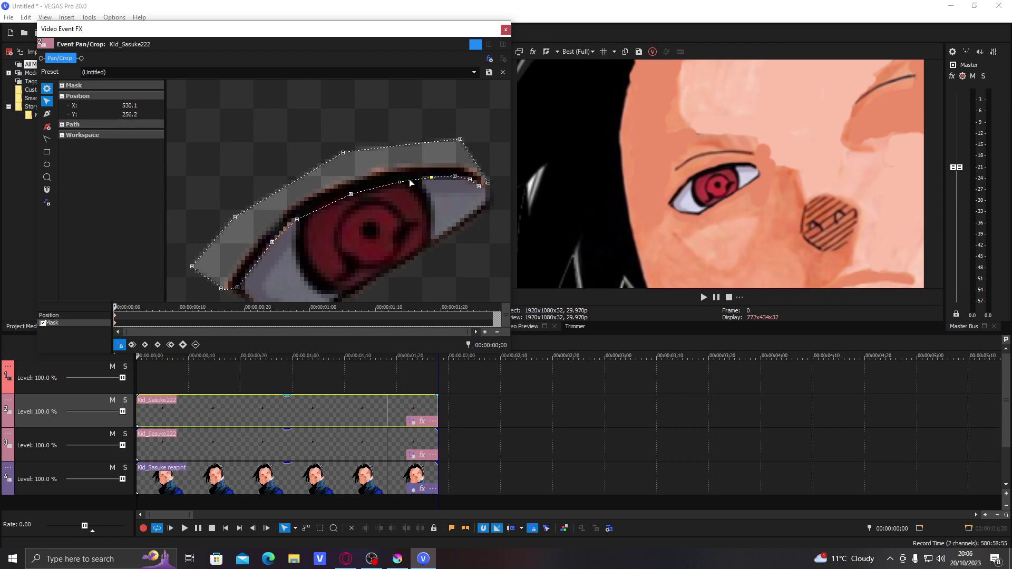
pyautogui.moveTo(401, 183); pyautogui.dragTo(405, 181)
pyautogui.moveTo(405, 183); pyautogui.dragTo(416, 183)
# Switch to the other Kid_Sasuke222 event's mask and zoom into the eye
pyautogui.click(412, 454)
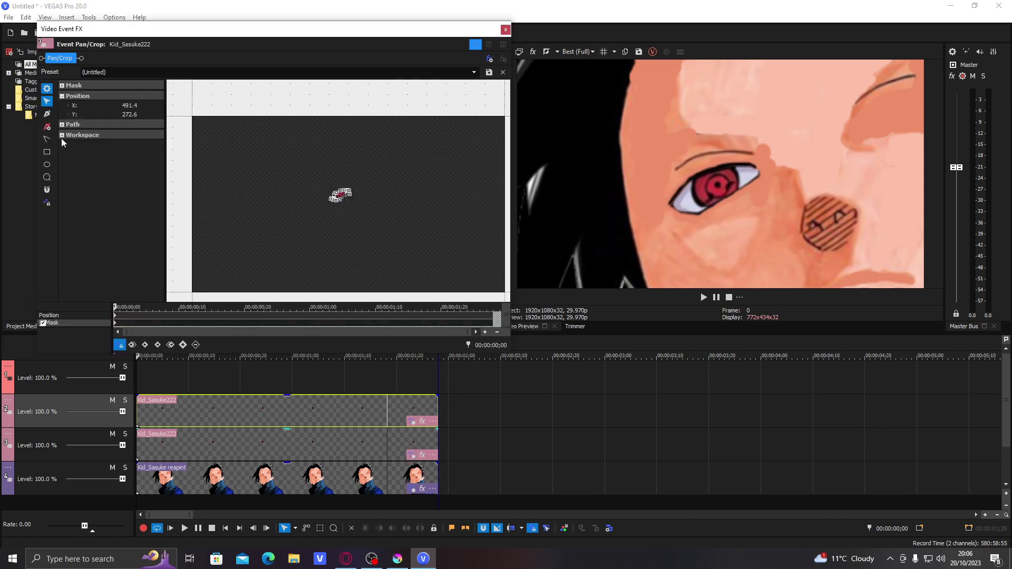
pyautogui.click(47, 177)
pyautogui.click(350, 192)
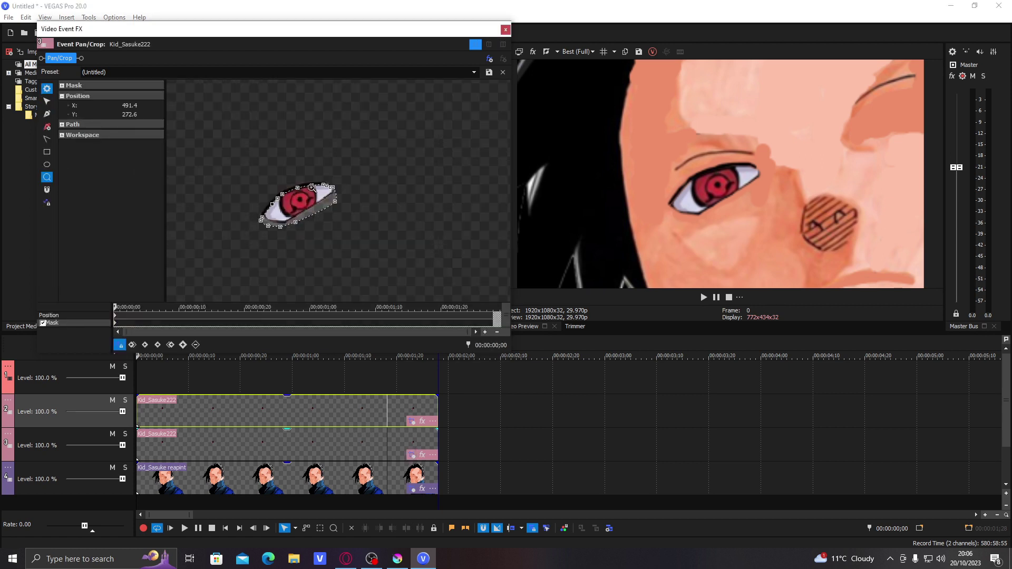
pyautogui.click(311, 188)
pyautogui.click(337, 189)
pyautogui.click(396, 199)
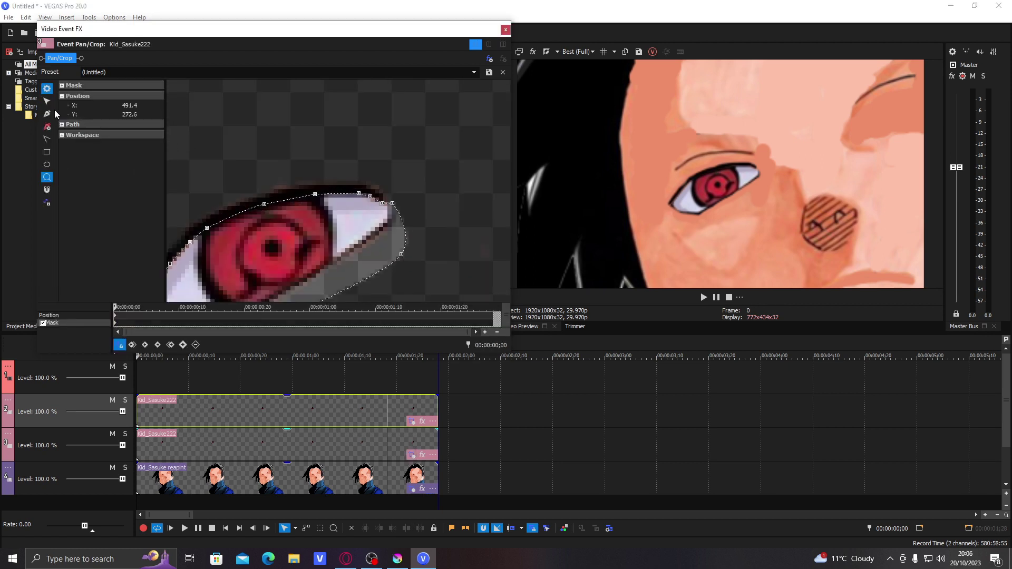
# Adjust that mask's top and left-corner vertices to hug the upper eyelid
pyautogui.click(47, 89)
pyautogui.click(47, 101)
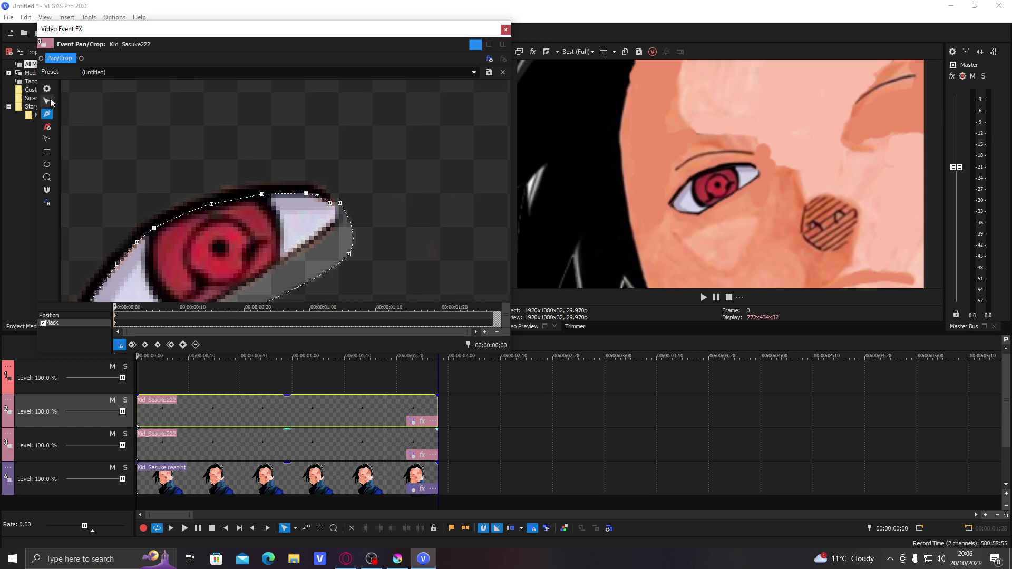
pyautogui.click(262, 195)
pyautogui.moveTo(264, 197); pyautogui.dragTo(263, 194)
pyautogui.moveTo(265, 191); pyautogui.dragTo(270, 192)
pyautogui.click(47, 89)
pyautogui.moveTo(182, 204); pyautogui.dragTo(289, 153)
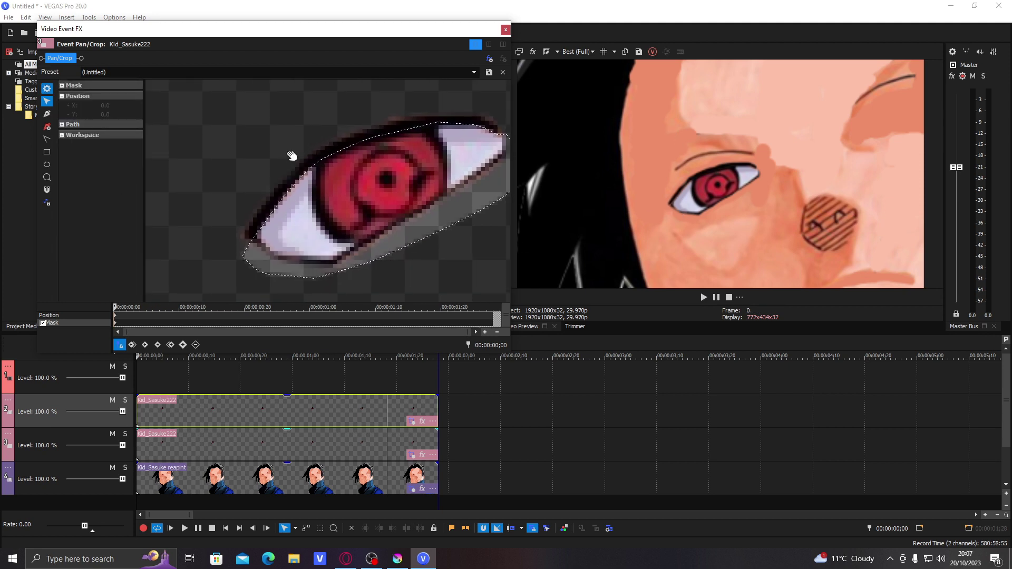
pyautogui.click(243, 257)
pyautogui.moveTo(251, 247); pyautogui.dragTo(248, 242)
pyautogui.click(284, 196)
pyautogui.moveTo(308, 178); pyautogui.dragTo(304, 178)
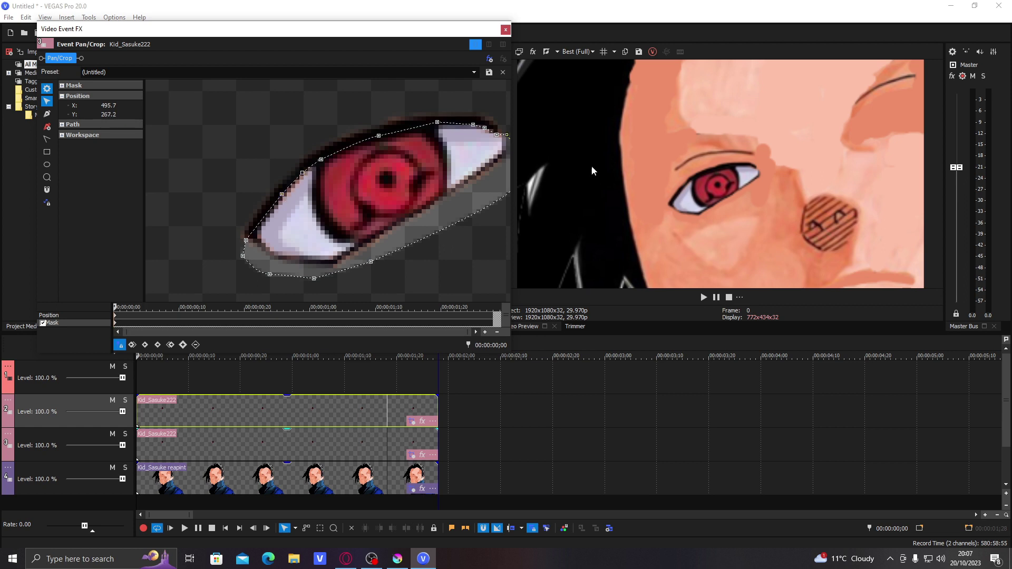
# Close Pan/Crop and set the preview quality to Best, Half resolution
pyautogui.click(506, 31)
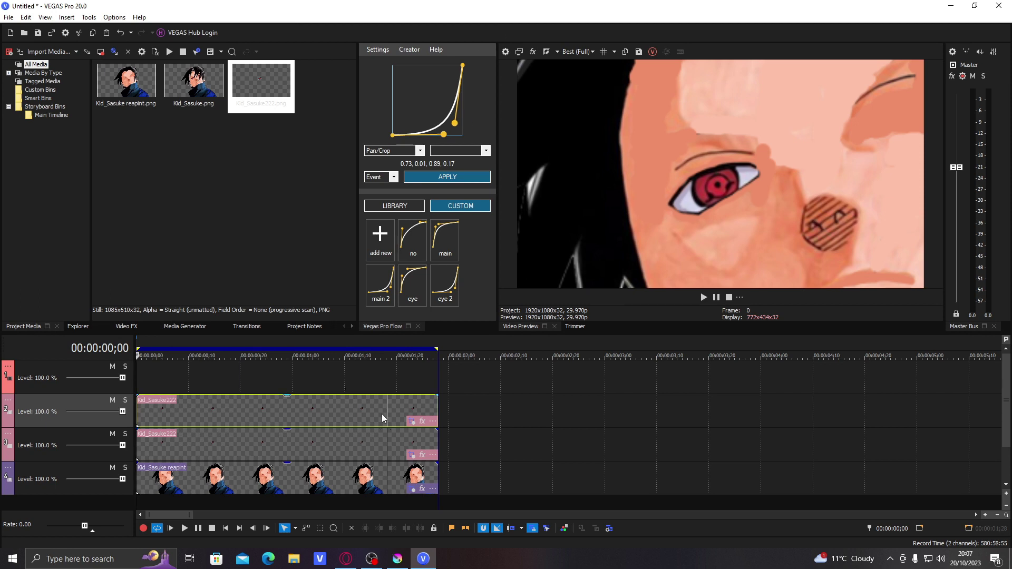
pyautogui.click(590, 51)
pyautogui.moveTo(616, 98)
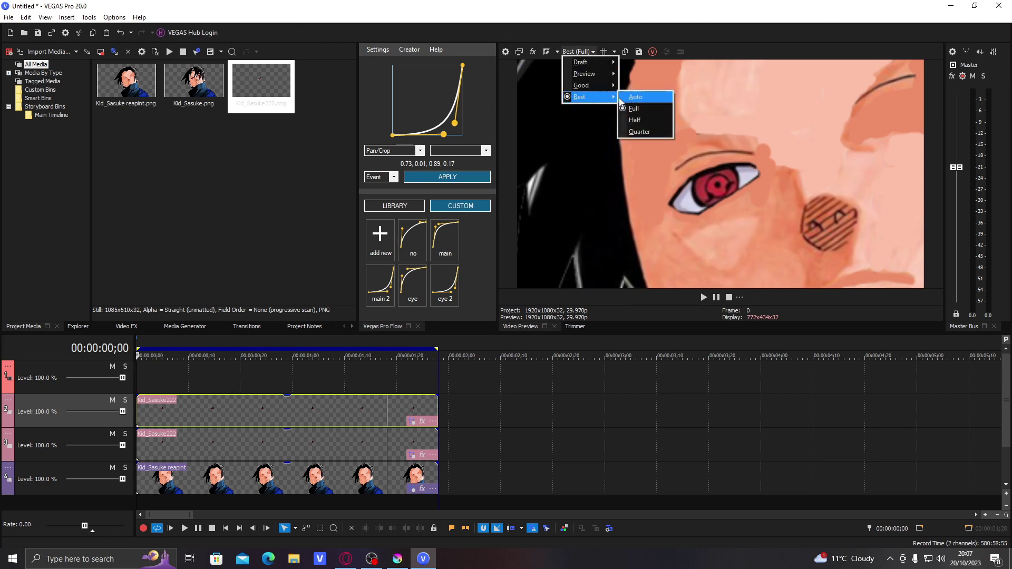
pyautogui.click(635, 120)
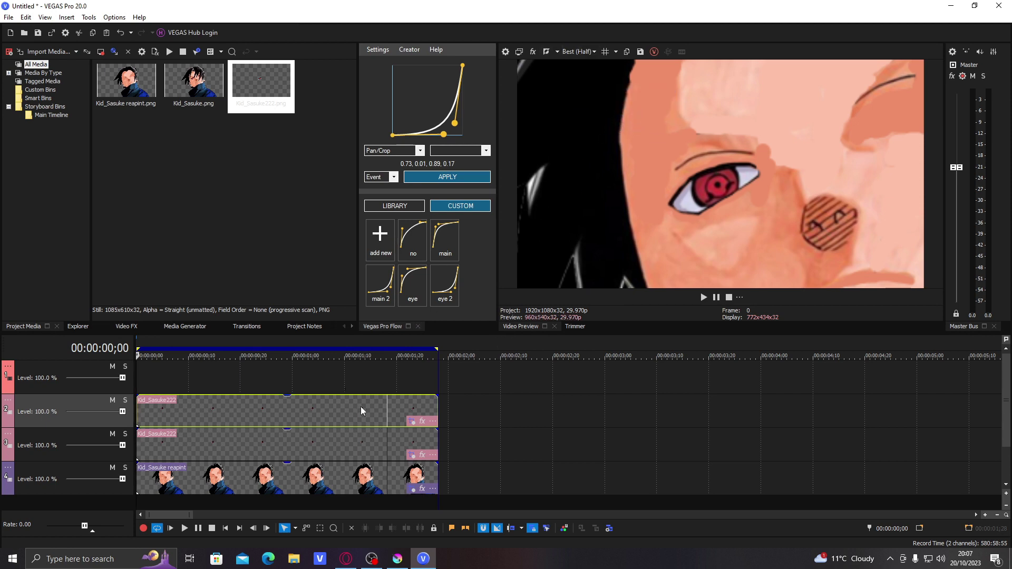
# Search the Video FX list for 'ignite pup'
pyautogui.click(411, 422)
pyautogui.click(505, 30)
pyautogui.click(120, 326)
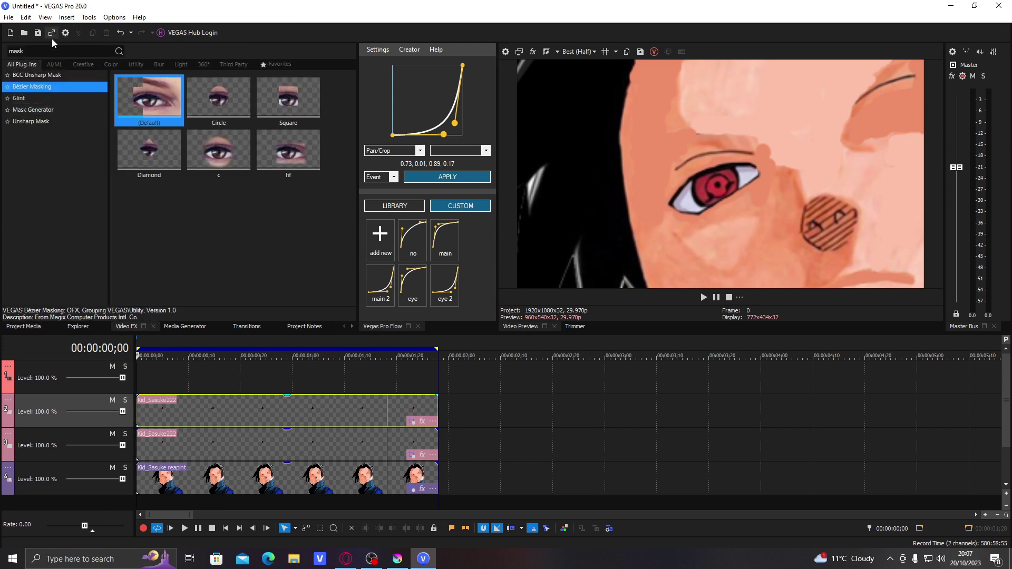
pyautogui.moveTo(53, 52); pyautogui.dragTo(1, 55)
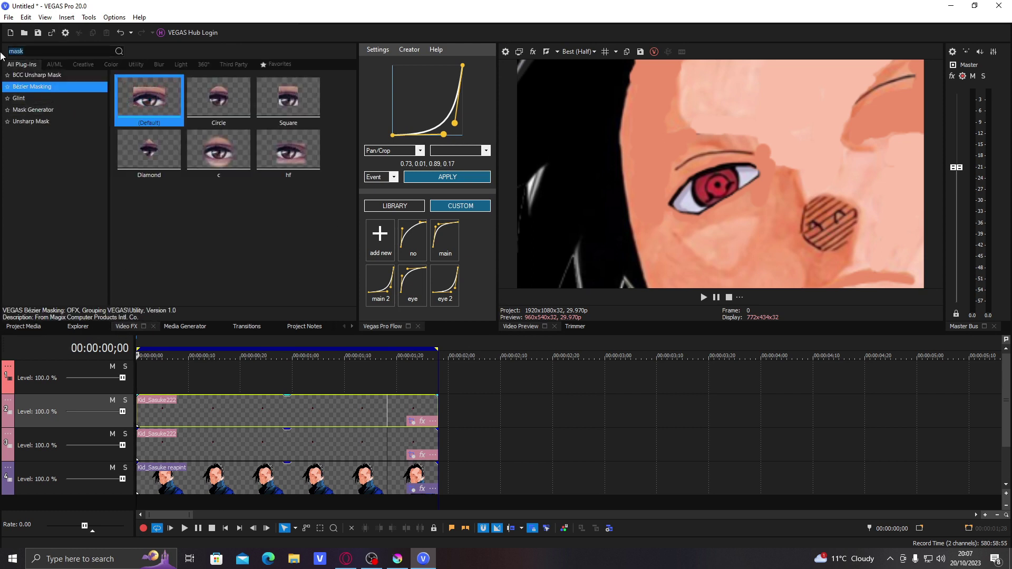
pyautogui.write('ignit')
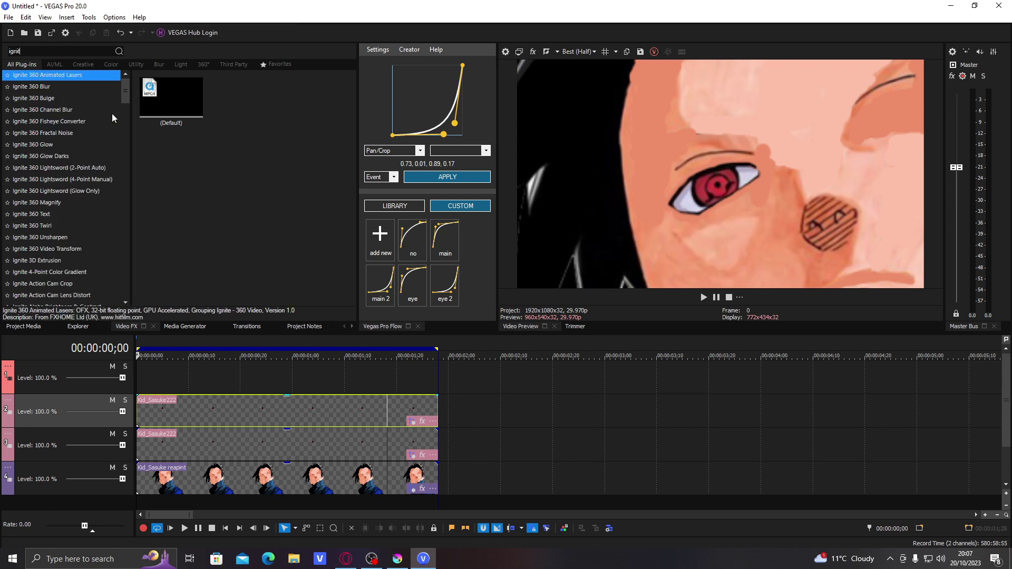
pyautogui.write('e')
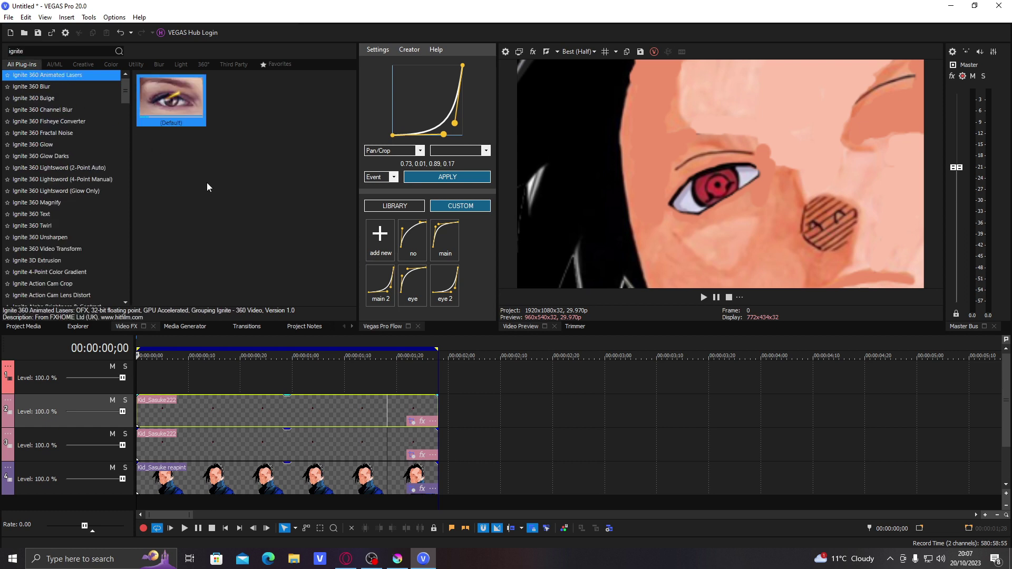
pyautogui.write(' p')
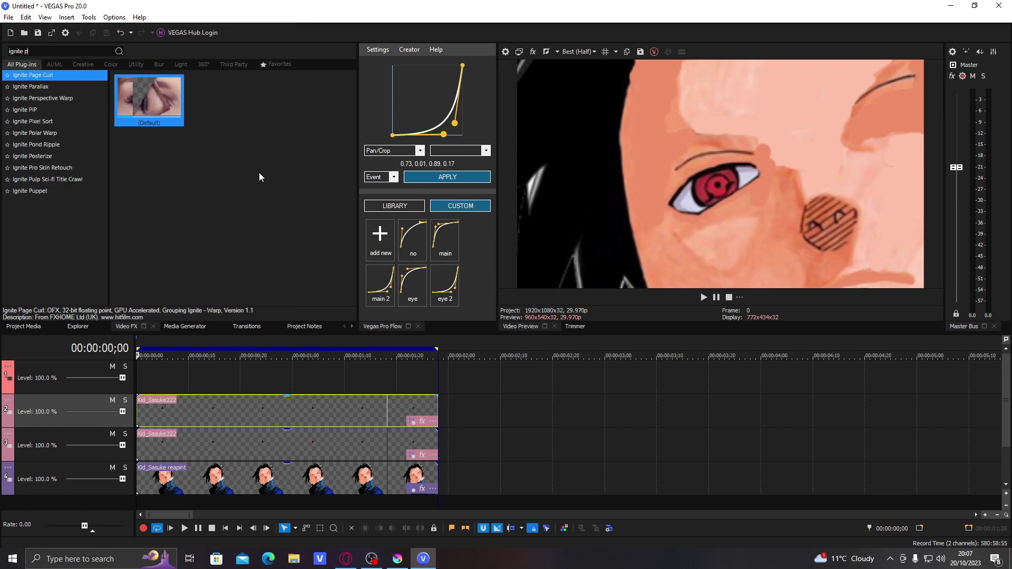
pyautogui.write('up')
# Save the project over the existing sasuke animation.veg
pyautogui.hotkey('ctrl', 's')
pyautogui.doubleClick(449, 182)
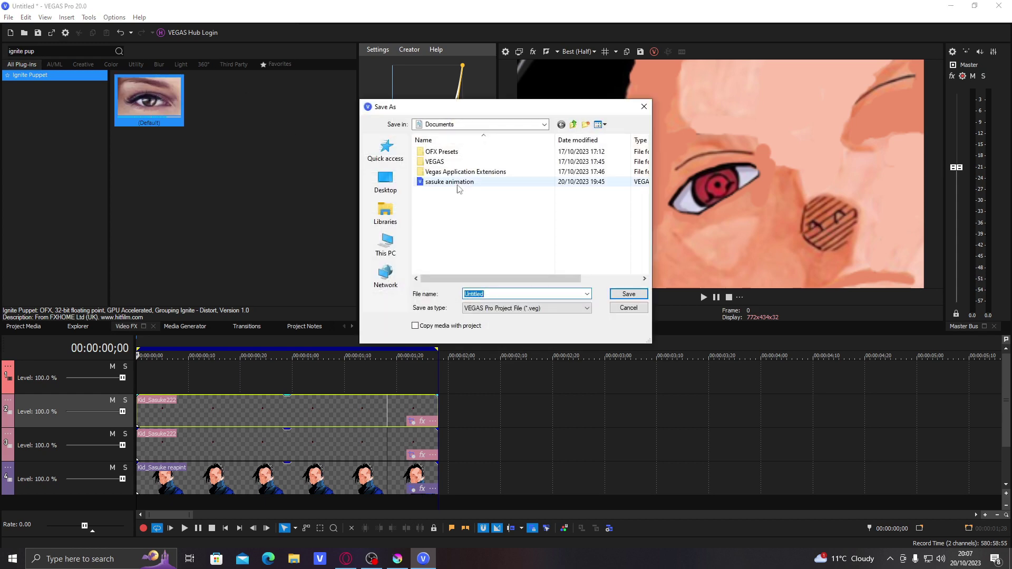
pyautogui.click(531, 280)
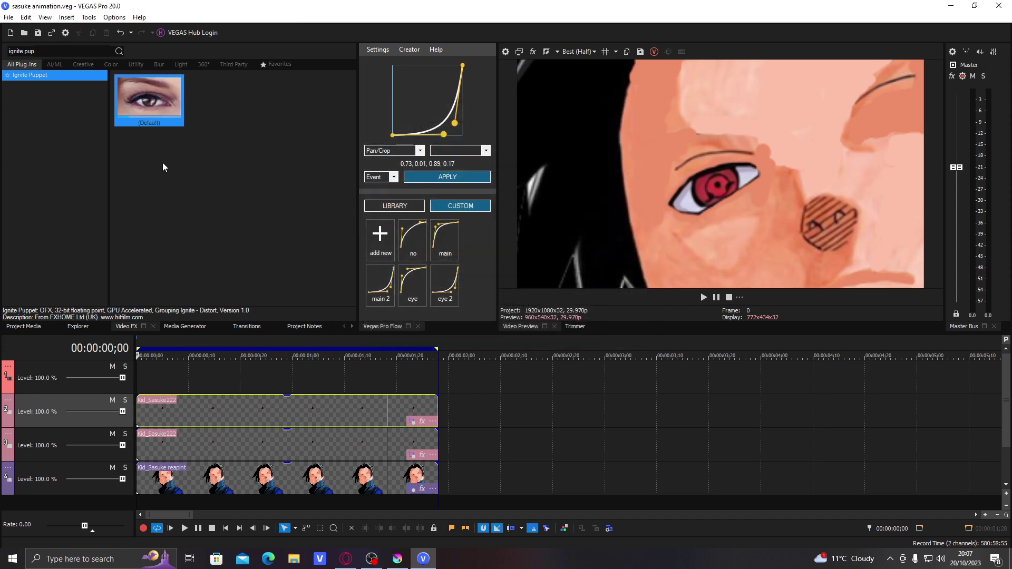
# Apply Ignite Puppet to the Kid_Sasuke222 event and generate a mesh with tessellation 0.49, 4 points
pyautogui.moveTo(190, 406); pyautogui.dragTo(191, 403)
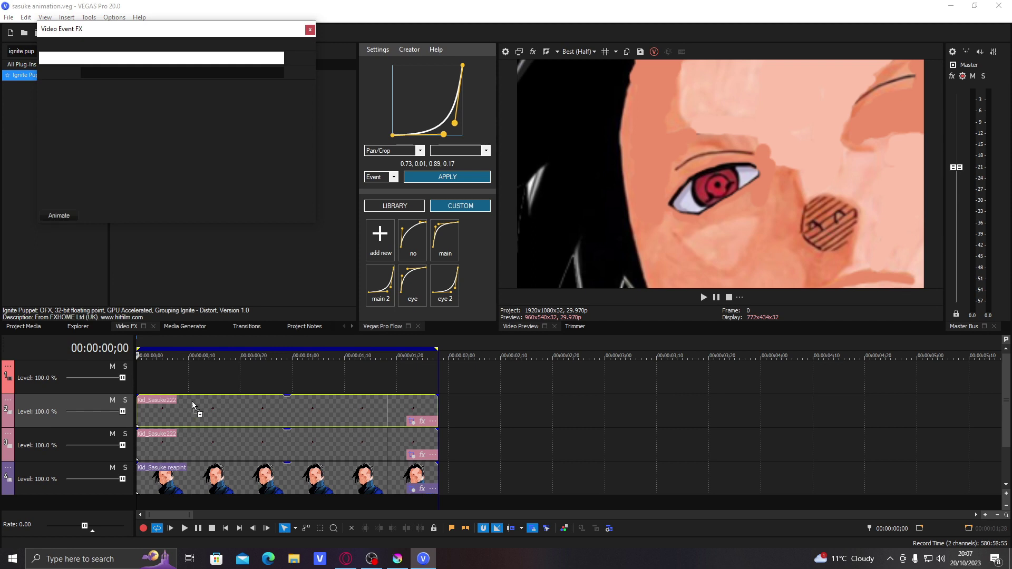
pyautogui.click(105, 106)
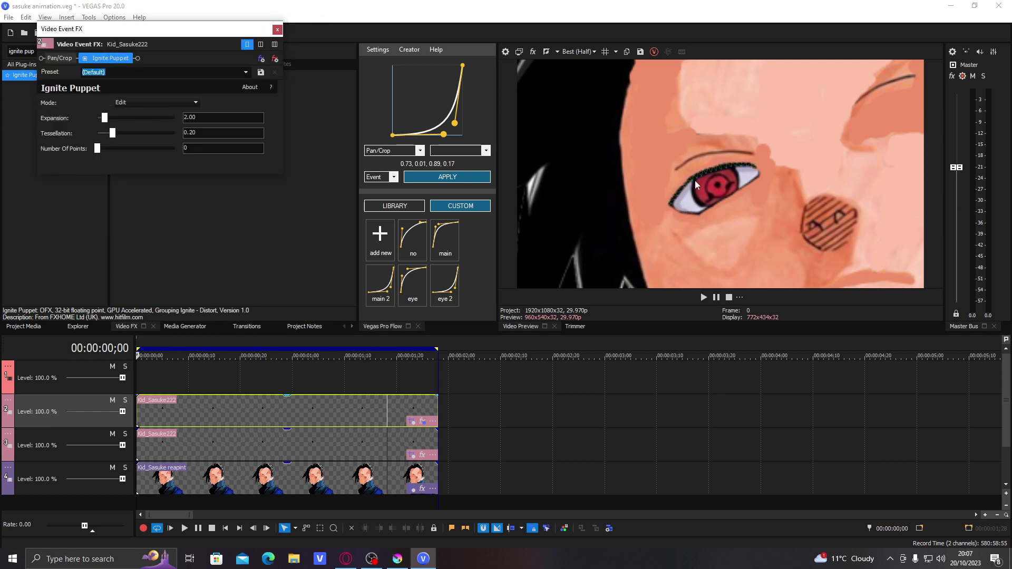
pyautogui.moveTo(112, 133); pyautogui.dragTo(136, 133)
pyautogui.write('4')
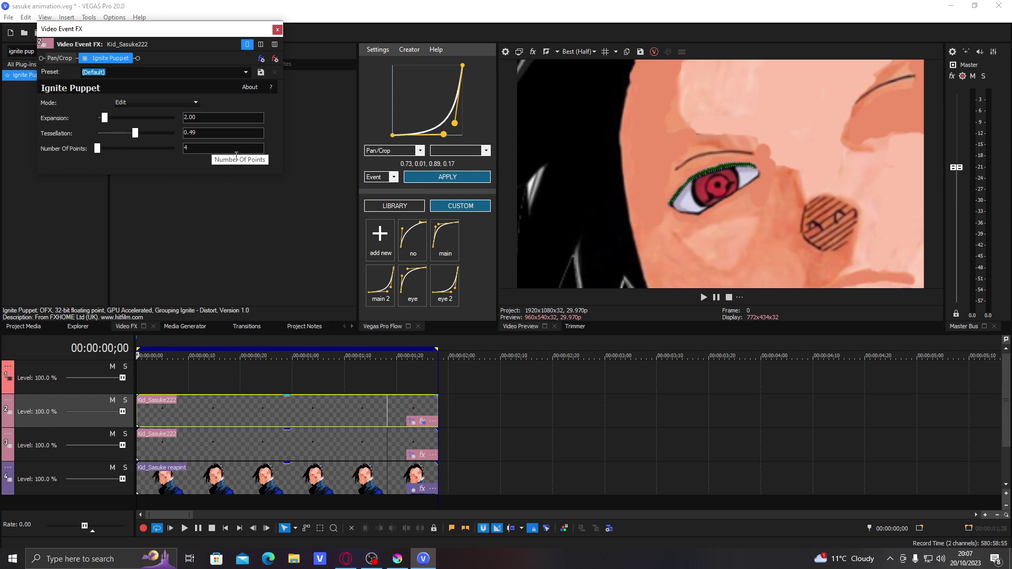
pyautogui.press('Return')
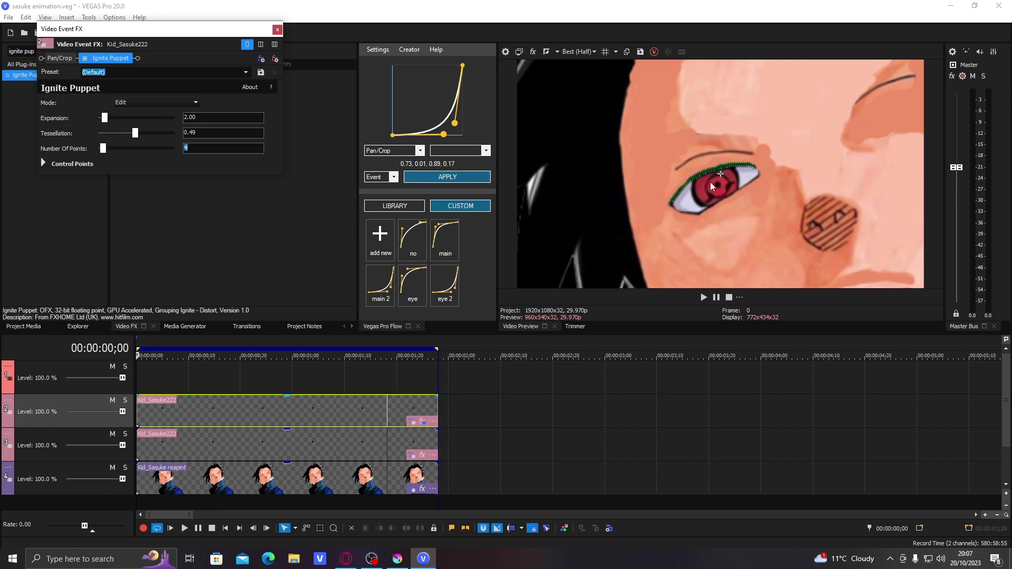
pyautogui.click(721, 175)
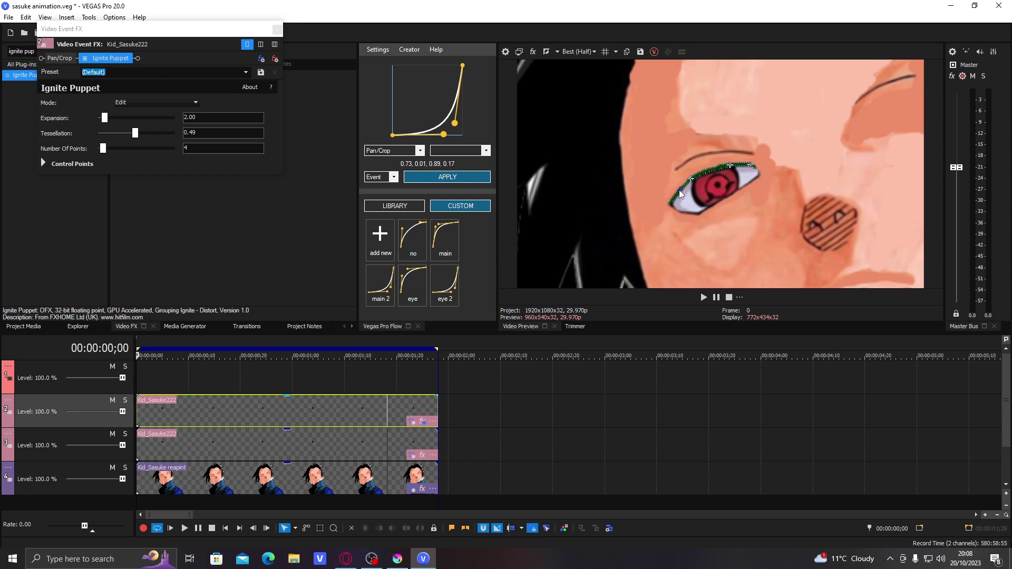
# Raise the number of control points to 5 and expand the point positions list
pyautogui.click(151, 153)
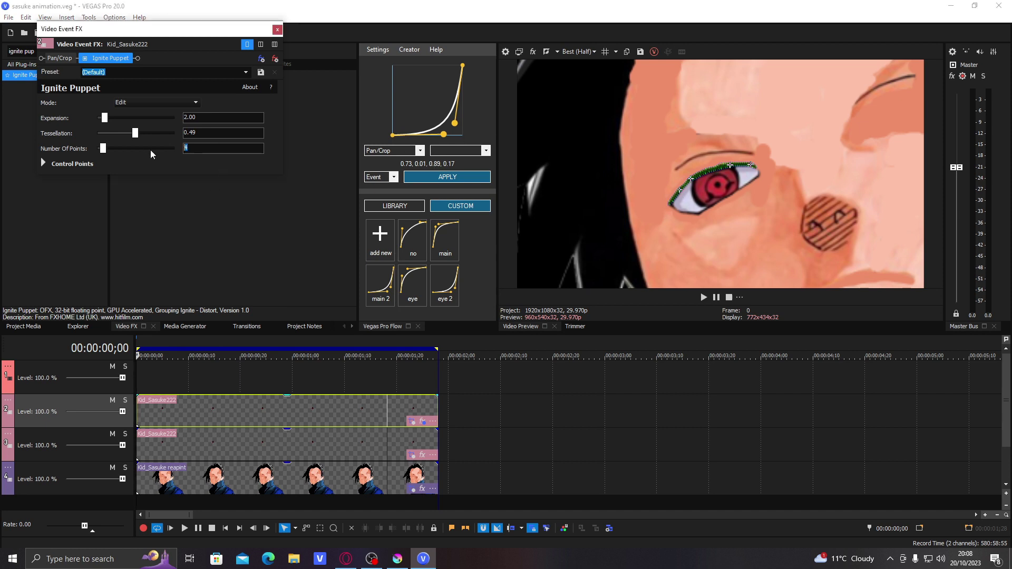
pyautogui.write('5')
pyautogui.press('Return')
pyautogui.click(720, 181)
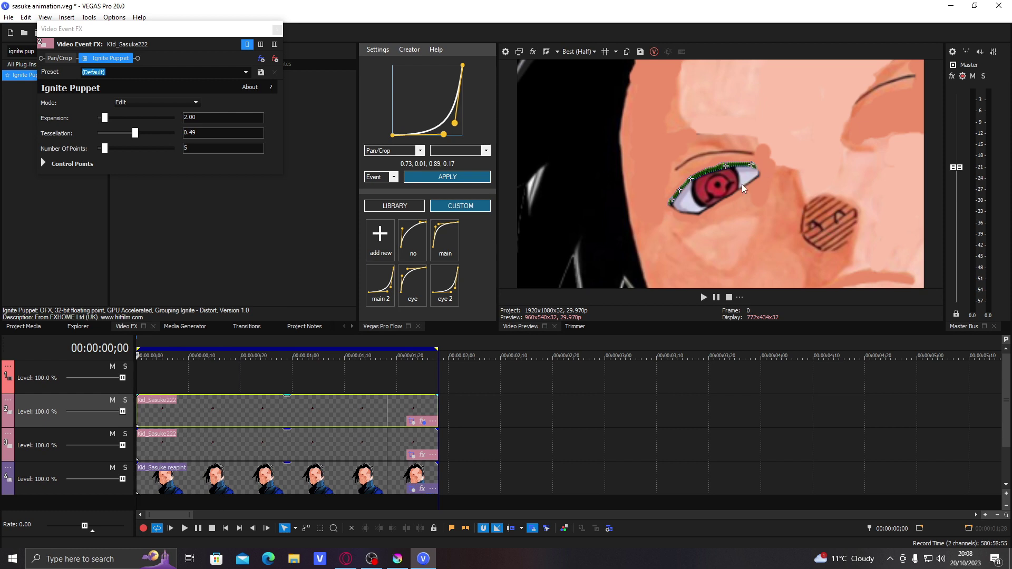
pyautogui.click(42, 163)
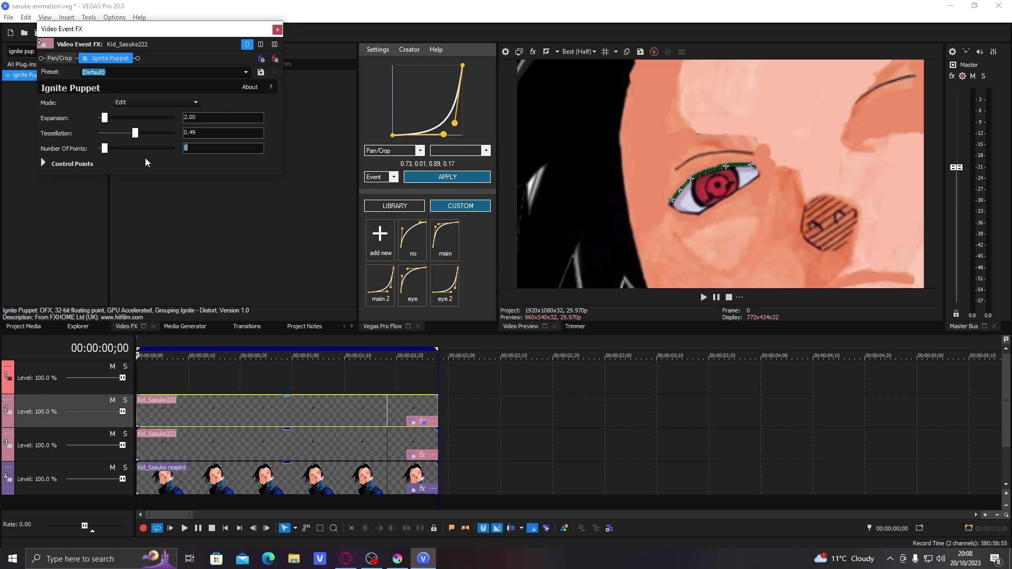
# Select the whole Position 1 value of the first Ignite Puppet control point
pyautogui.click(232, 178)
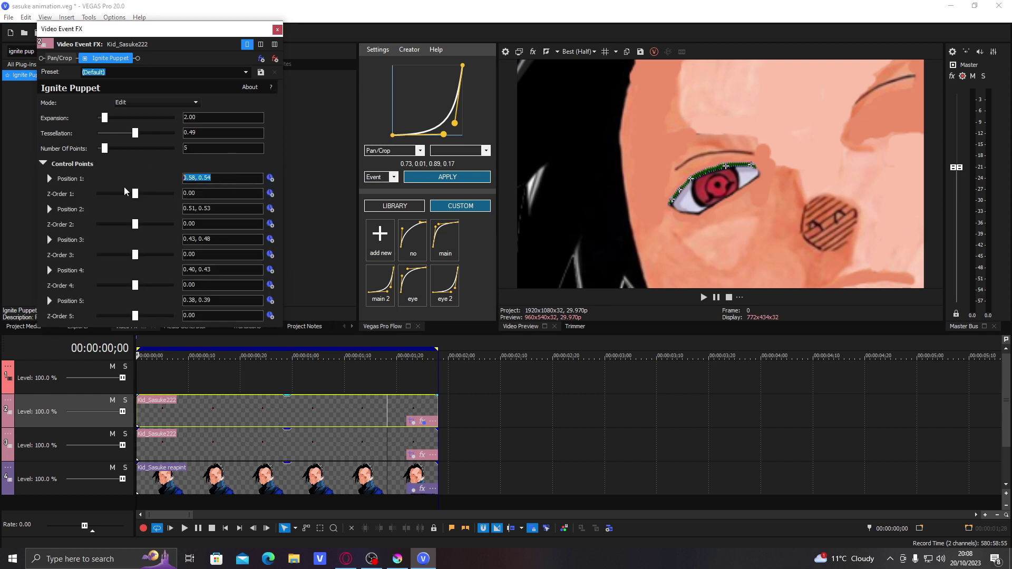
pyautogui.click(758, 170)
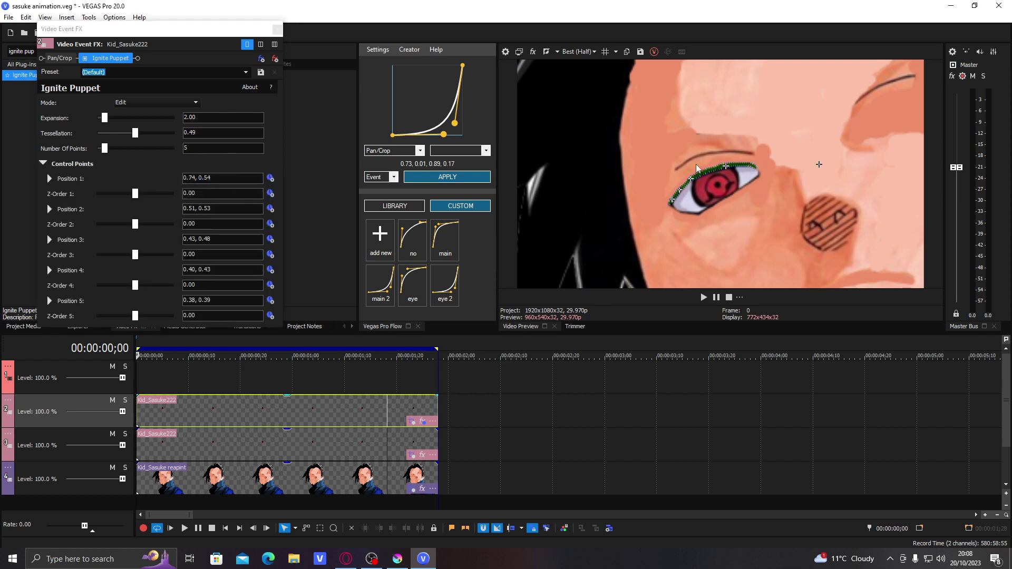
pyautogui.click(110, 165)
pyautogui.hotkey('ctrl', 'a')
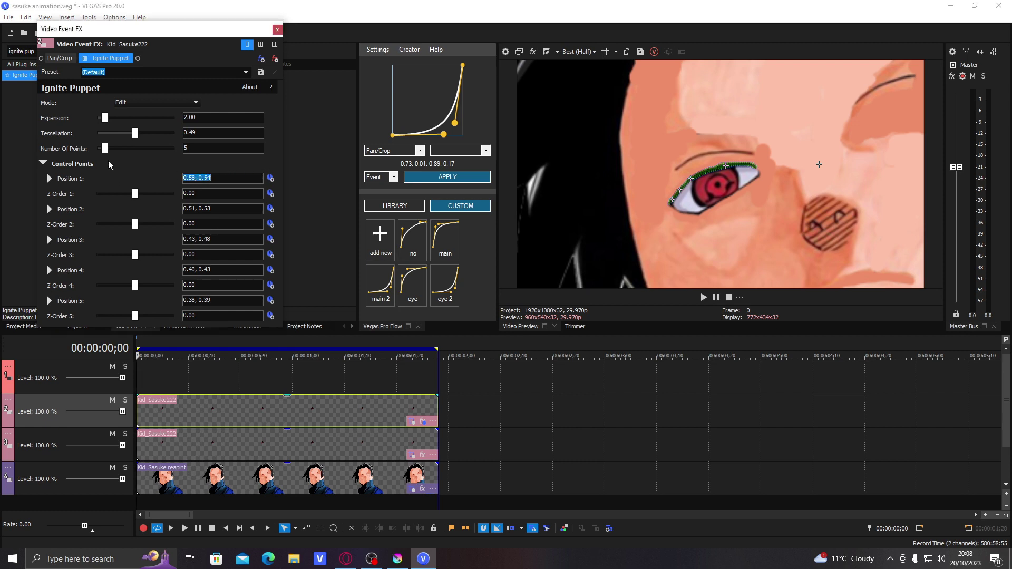
# Test-warp puppet point 2 on the eyelid, then undo the move
pyautogui.moveTo(726, 168); pyautogui.dragTo(738, 186)
pyautogui.click(139, 216)
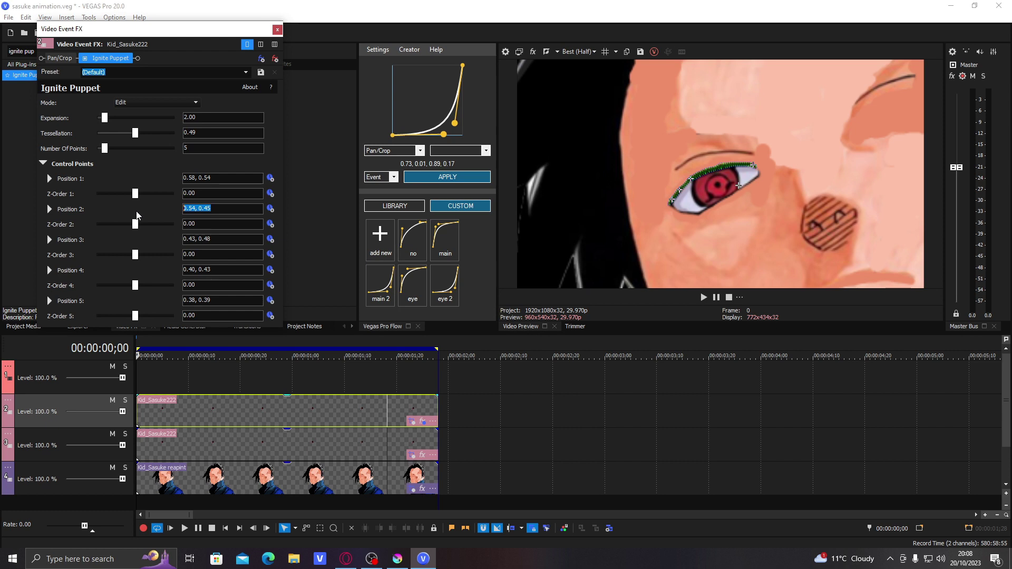
pyautogui.moveTo(738, 185); pyautogui.dragTo(726, 167)
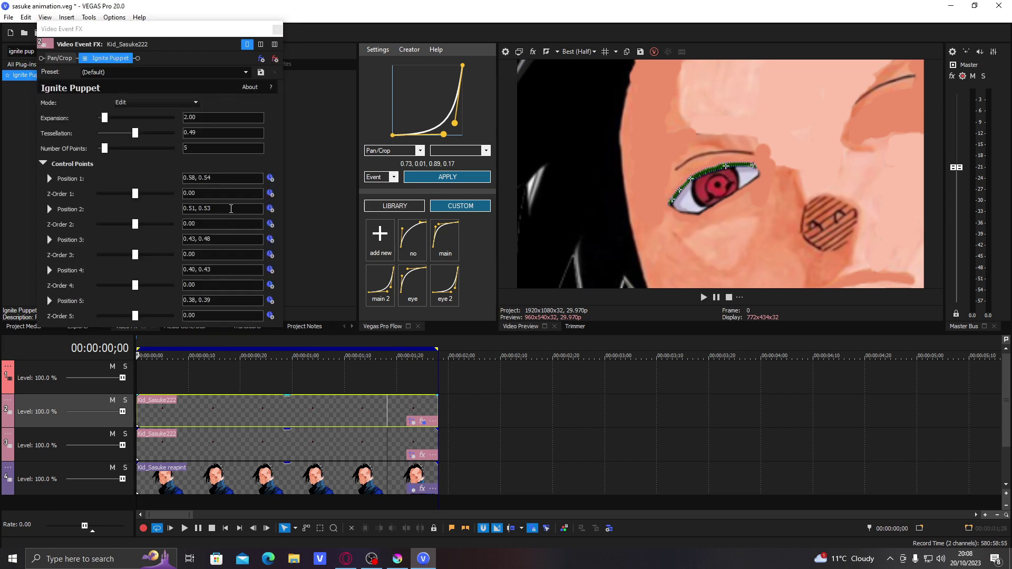
pyautogui.click(232, 208)
pyautogui.moveTo(729, 170); pyautogui.dragTo(731, 182)
pyautogui.click(235, 212)
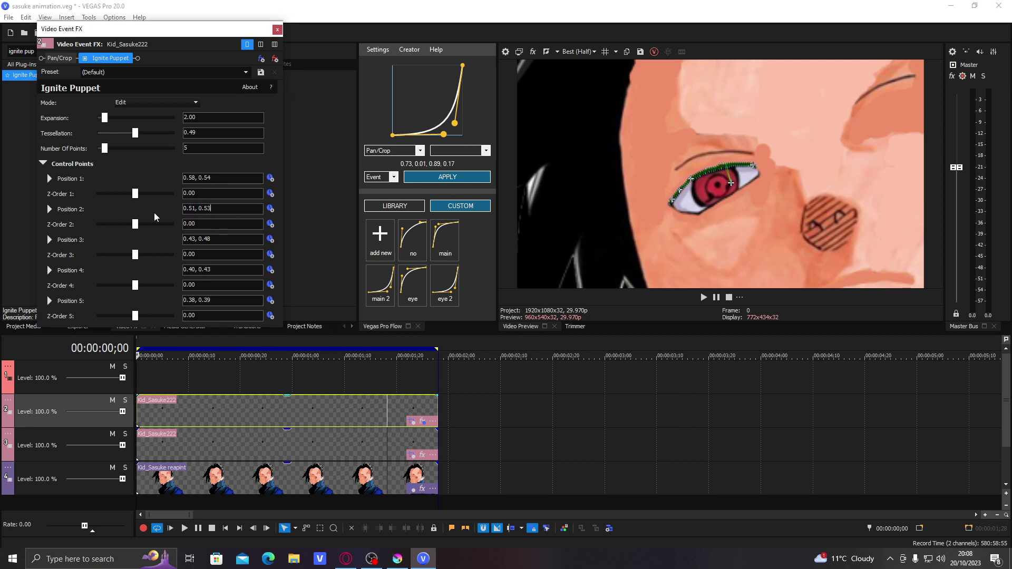
pyautogui.hotkey('ctrl', 'z')
# Test-move puppet point 3, then restore Position 3 to 0.43, 0.48
pyautogui.click(195, 238)
pyautogui.moveTo(691, 178); pyautogui.dragTo(704, 191)
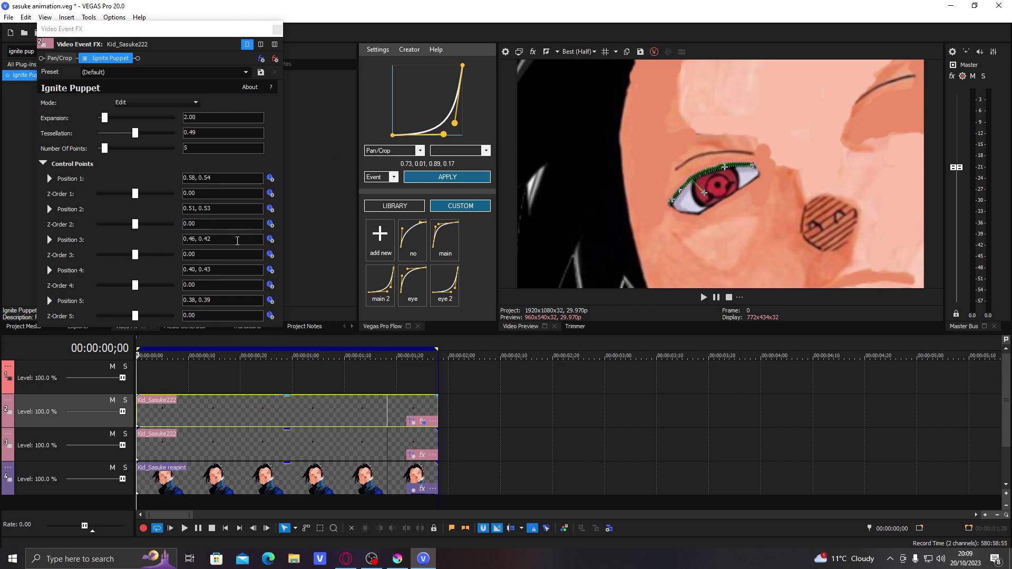
pyautogui.click(239, 240)
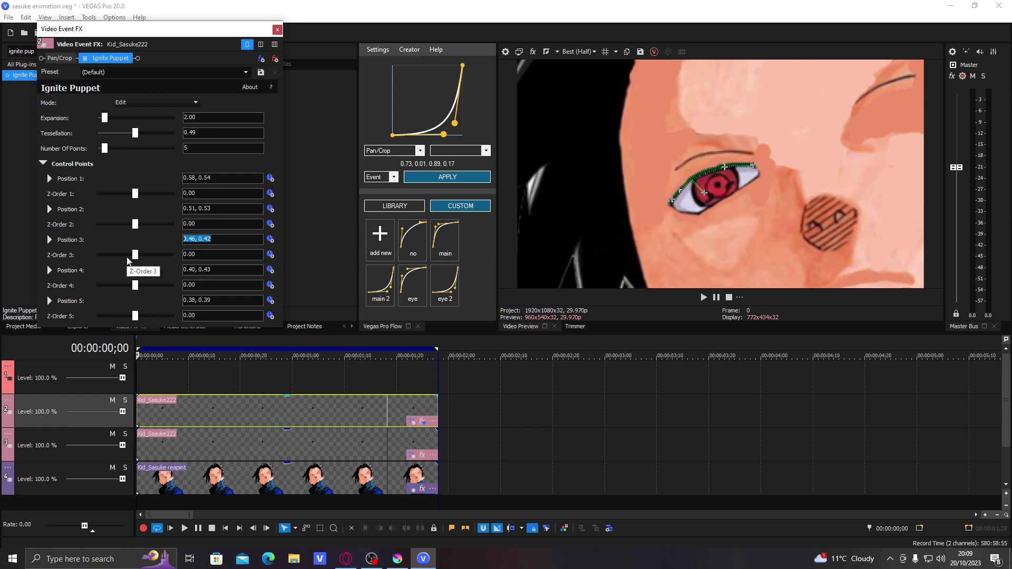
pyautogui.write('0.43, 0.48')
pyautogui.press('Return')
# Test-move puppet points 4 and 5 near the eye corner, reverting both moves
pyautogui.moveTo(214, 270); pyautogui.dragTo(155, 278)
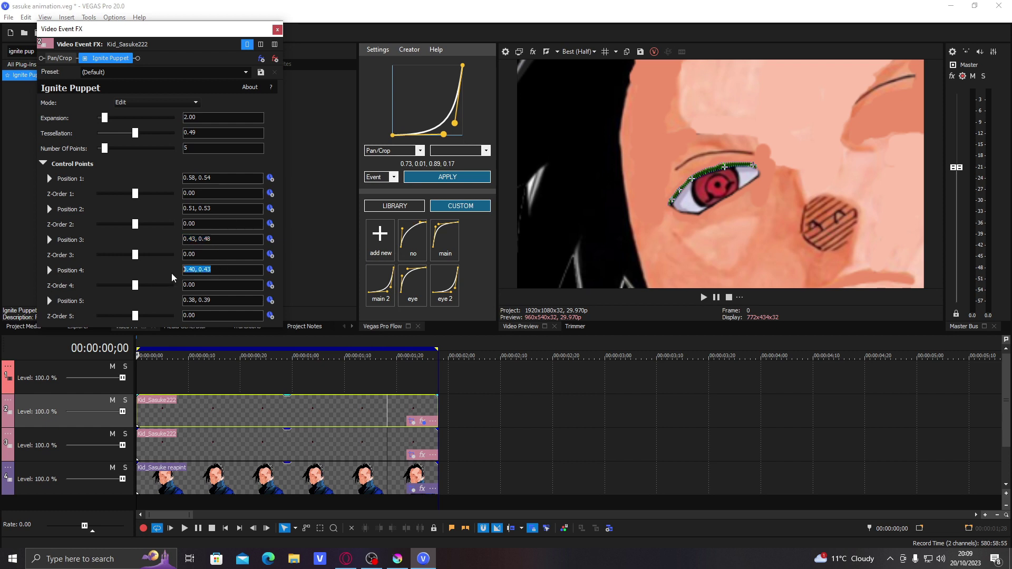
pyautogui.moveTo(682, 195); pyautogui.dragTo(694, 200)
pyautogui.press('Tab')
pyautogui.moveTo(668, 202); pyautogui.dragTo(688, 203)
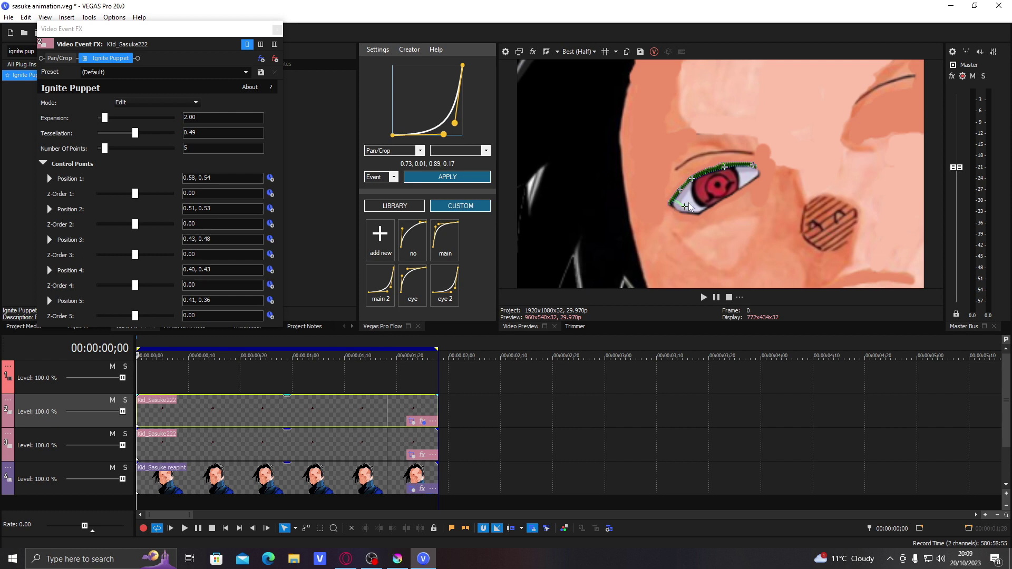
pyautogui.click(155, 302)
pyautogui.hotkey('ctrl', 'z')
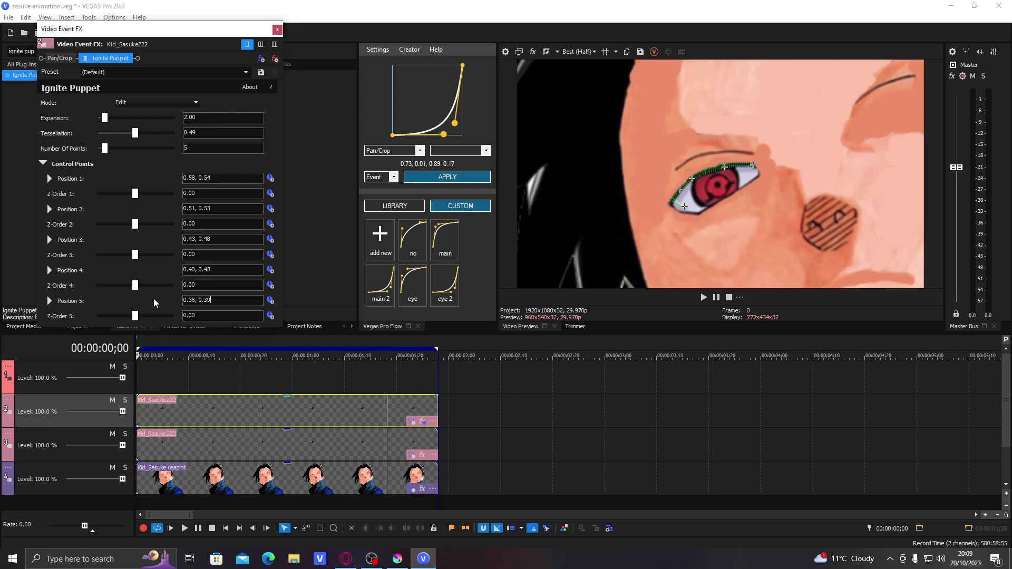
# Switch the puppet to Animate mode and enable keyframes for Positions 1, 2 and 5
pyautogui.click(163, 104)
pyautogui.click(174, 121)
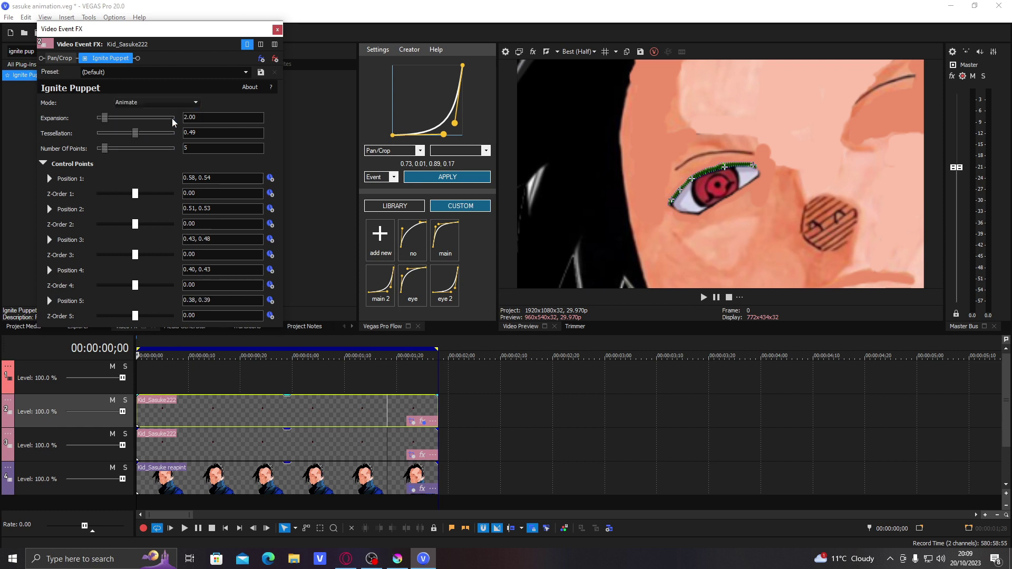
pyautogui.click(257, 132)
pyautogui.click(257, 162)
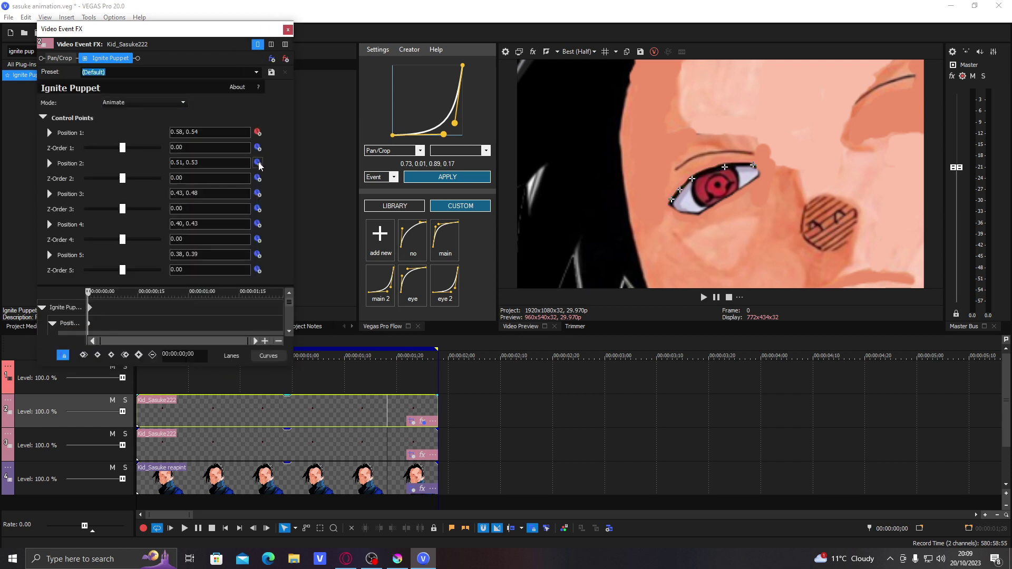
pyautogui.click(257, 255)
# Move the puppet position keyframe to the clip's end at 00:00:01;28
pyautogui.moveTo(89, 308); pyautogui.dragTo(207, 225)
pyautogui.click(254, 289)
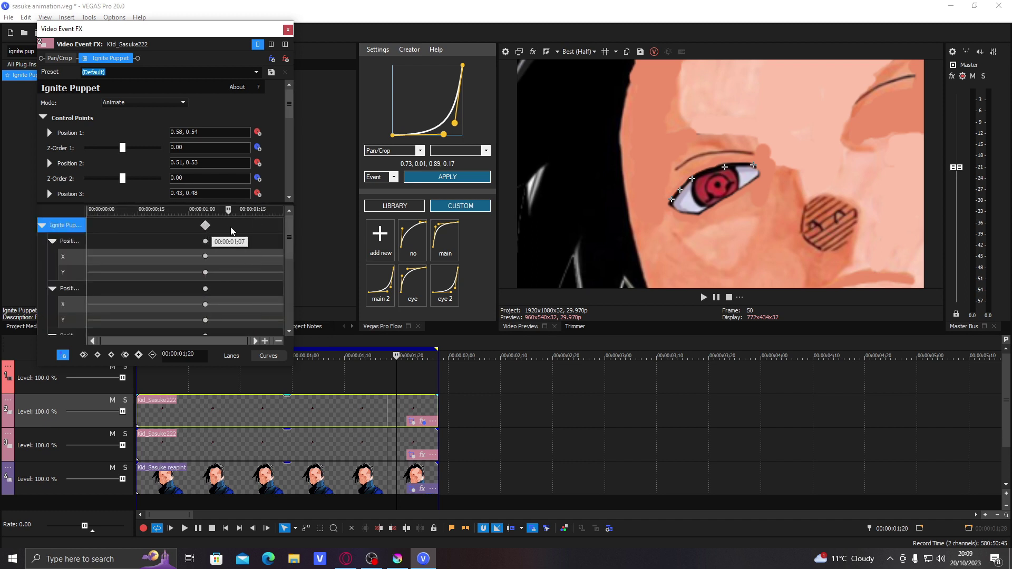
pyautogui.press('Home')
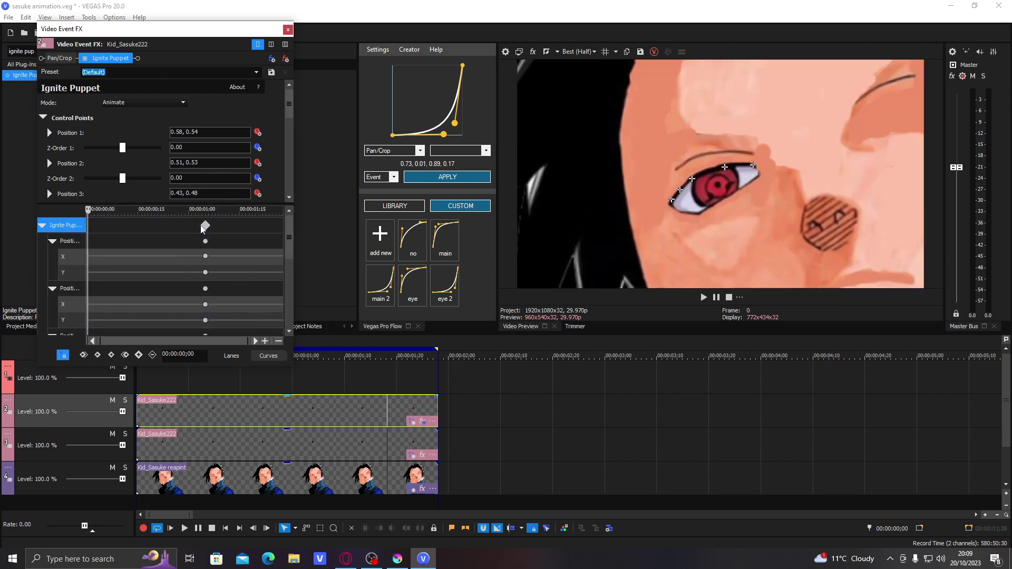
pyautogui.click(205, 226)
pyautogui.moveTo(206, 226); pyautogui.dragTo(285, 230)
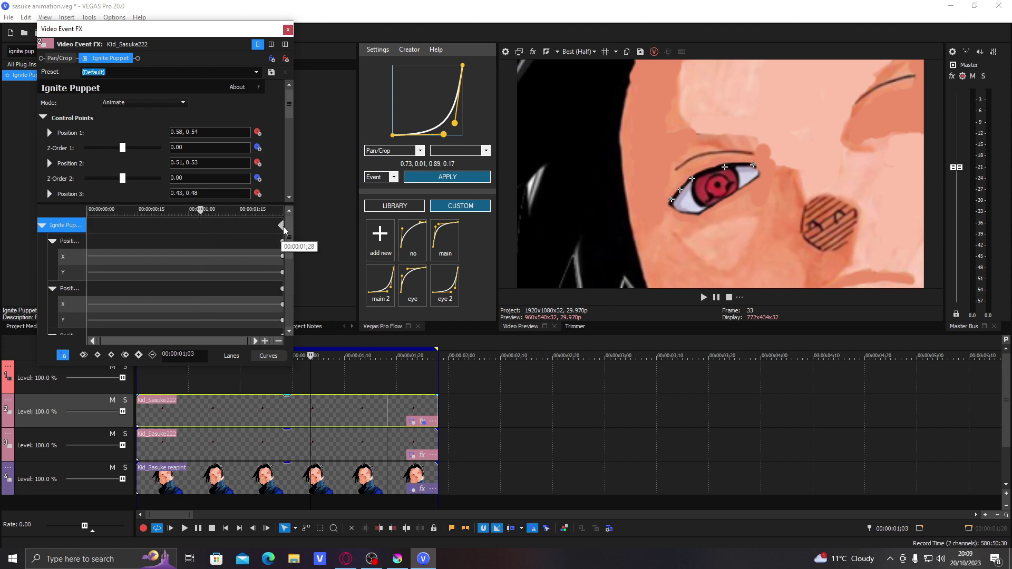
pyautogui.press('Home')
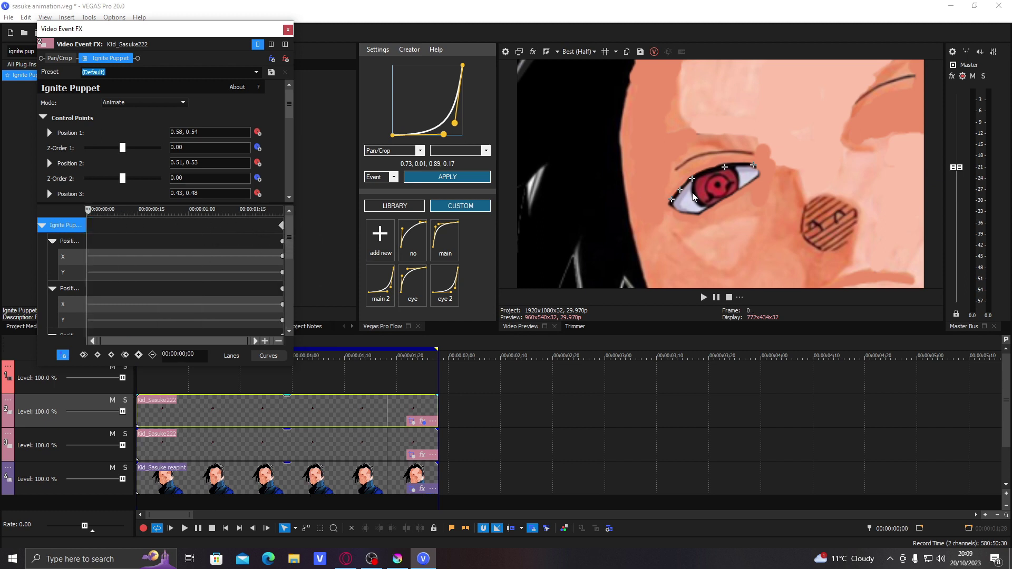
# At frame 0, pull the eye-corner and lid puppet points down to close the eyelid
pyautogui.moveTo(680, 190); pyautogui.dragTo(758, 173)
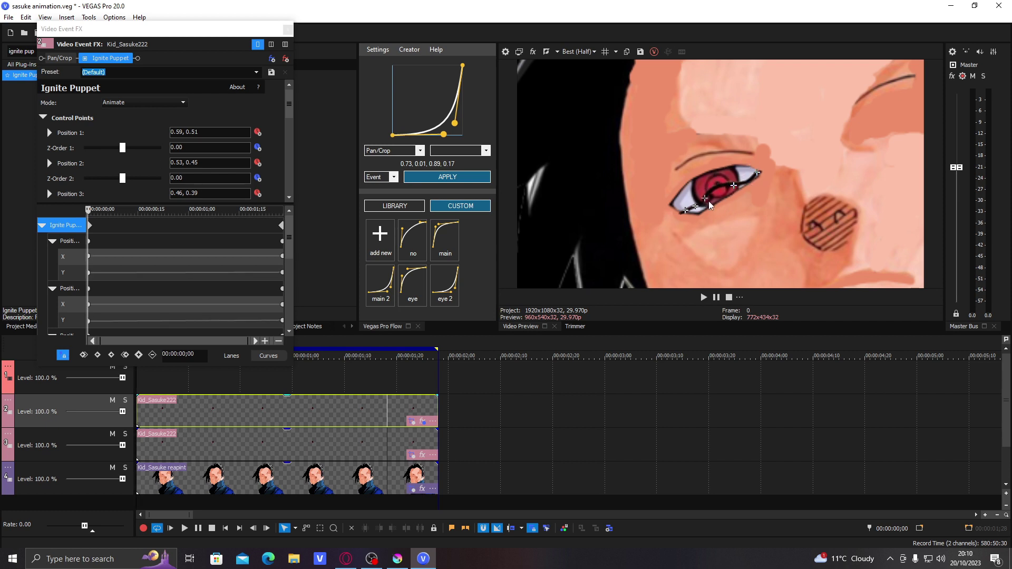
pyautogui.moveTo(708, 201); pyautogui.dragTo(768, 175)
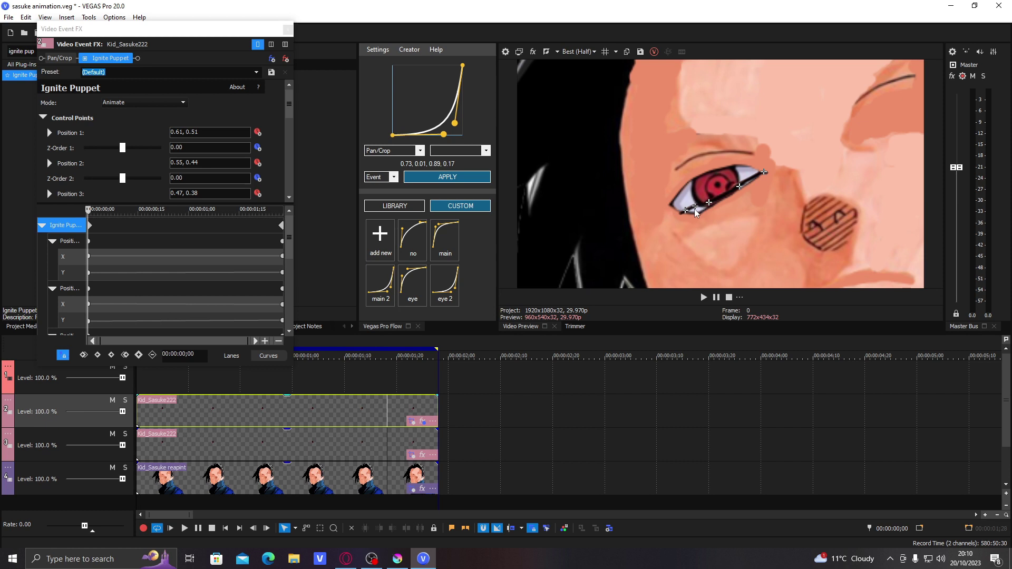
pyautogui.moveTo(696, 211); pyautogui.dragTo(742, 187)
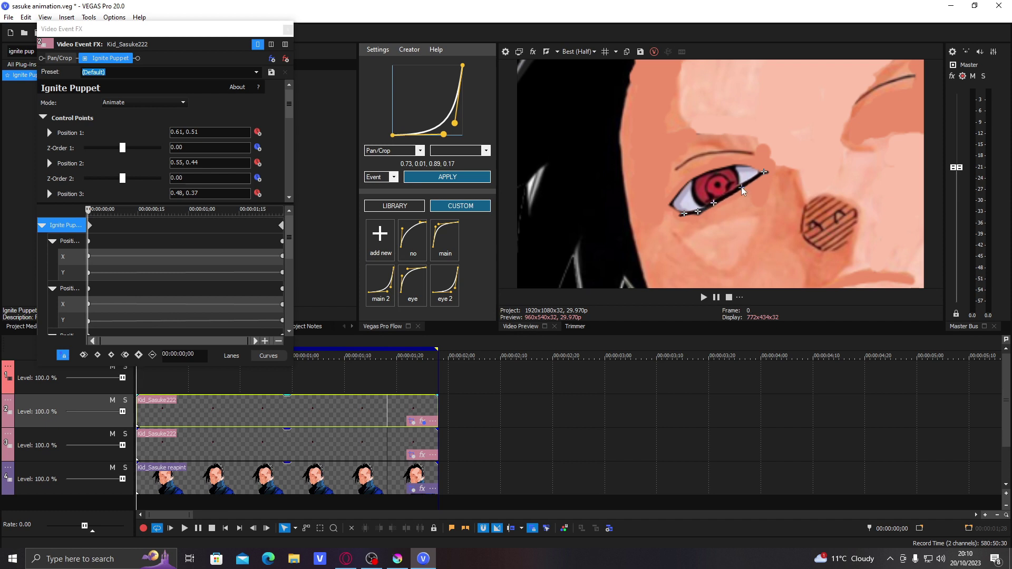
pyautogui.click(120, 258)
pyautogui.moveTo(120, 259); pyautogui.dragTo(145, 246)
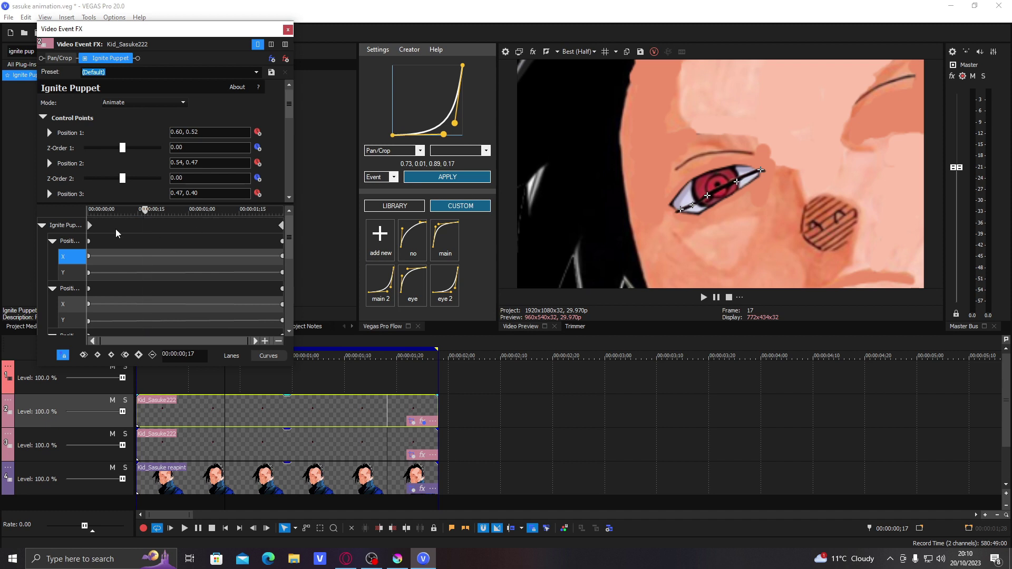
# Refine puppet point 2 and the rightmost point, preview the opening, and close the effect settings
pyautogui.click(64, 241)
pyautogui.moveTo(742, 189); pyautogui.dragTo(742, 196)
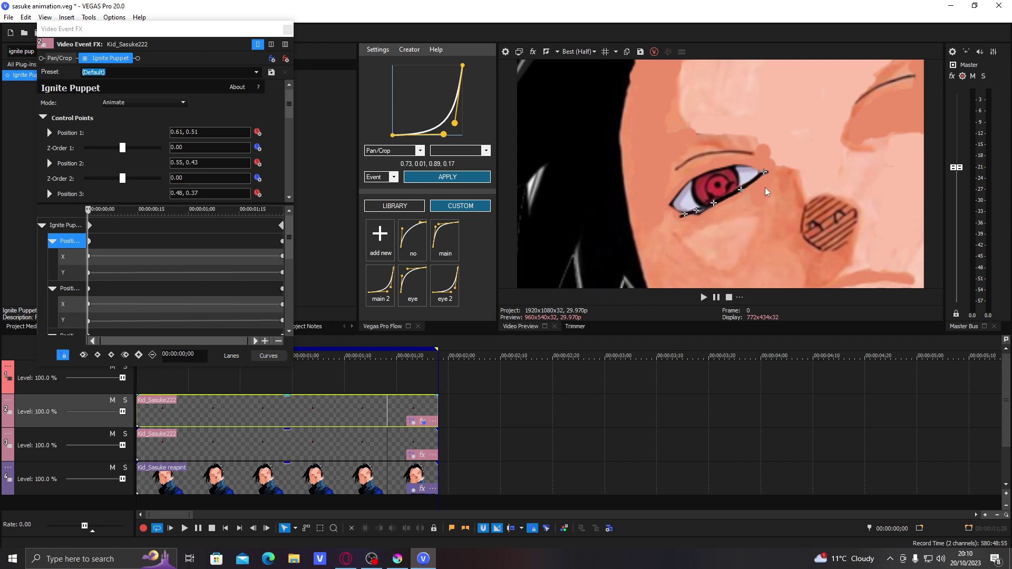
pyautogui.moveTo(766, 176); pyautogui.dragTo(766, 175)
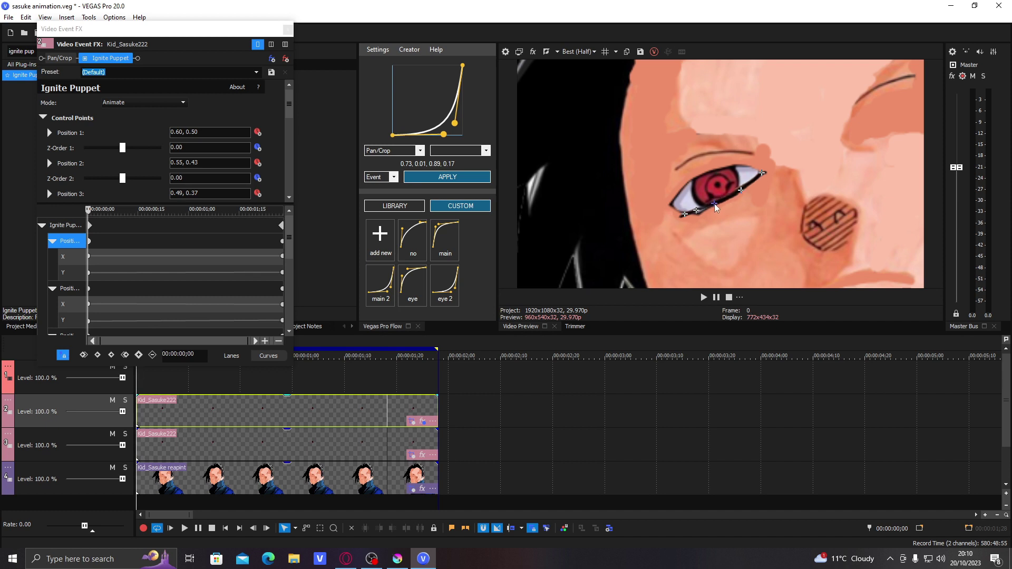
pyautogui.moveTo(105, 256); pyautogui.dragTo(270, 243)
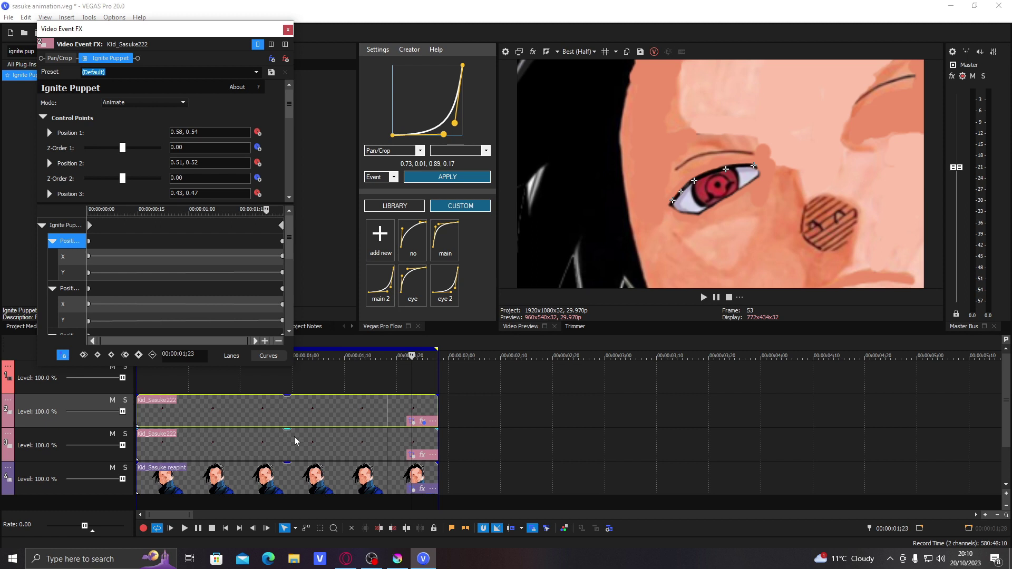
pyautogui.click(283, 418)
pyautogui.click(287, 30)
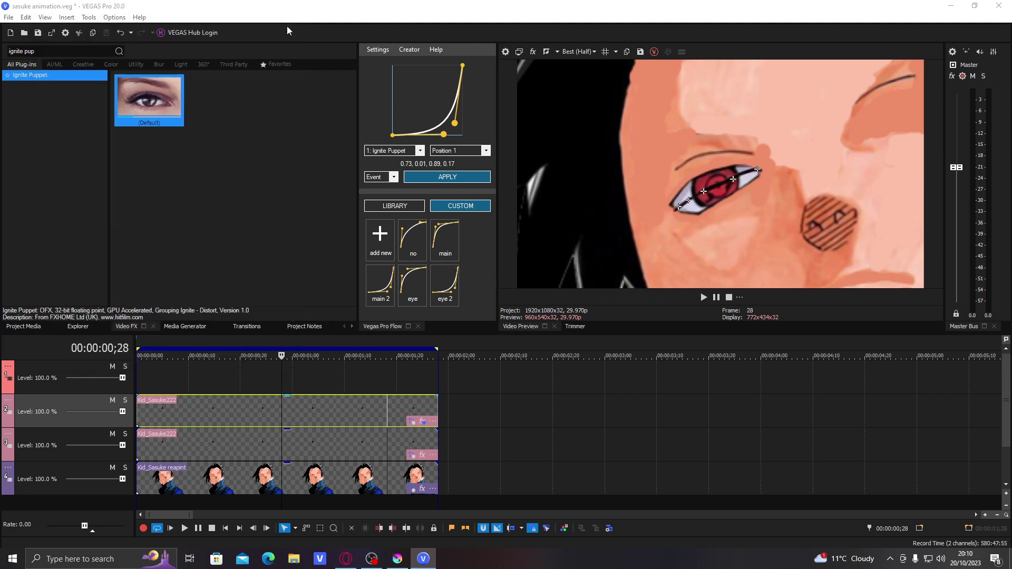
# Choose the eye easing preset, steepen its start, and apply it
pyautogui.click(414, 285)
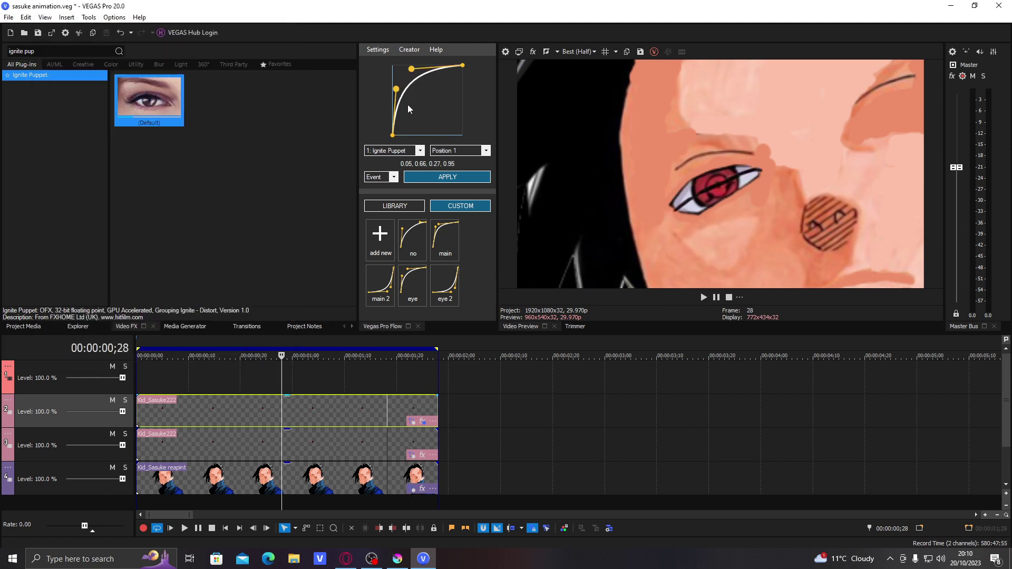
pyautogui.moveTo(395, 91); pyautogui.dragTo(394, 80)
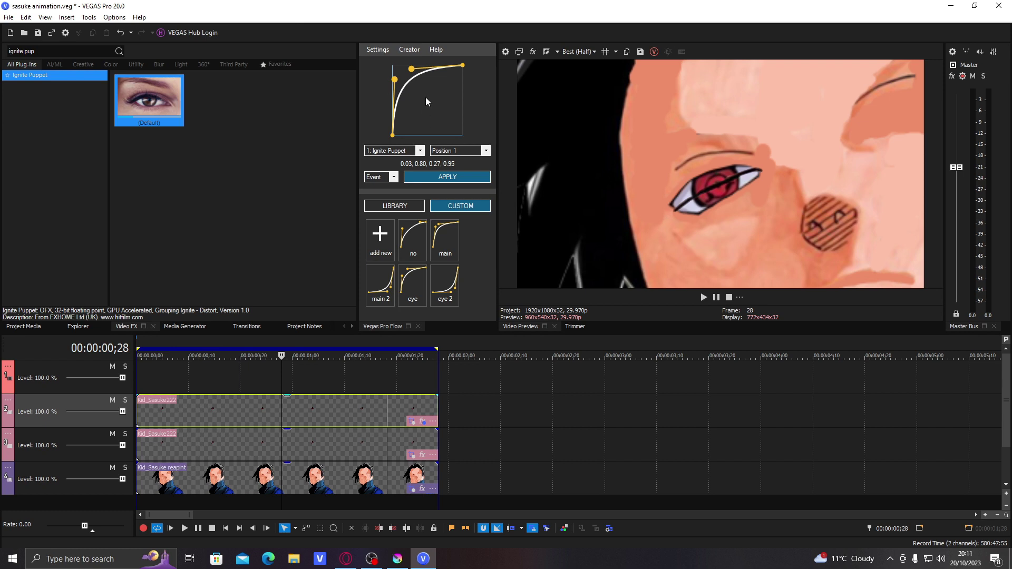
pyautogui.click(432, 174)
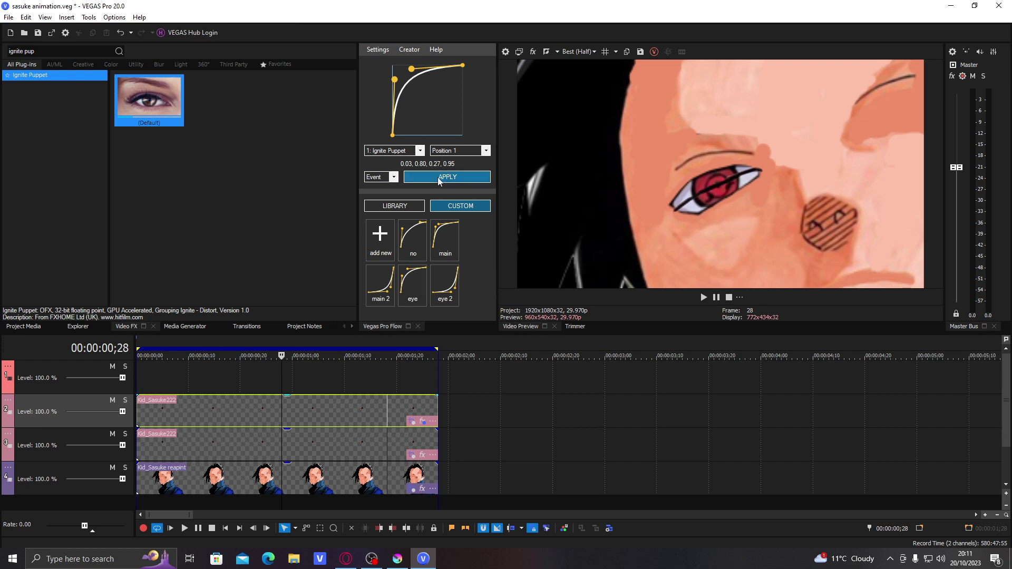
pyautogui.click(240, 410)
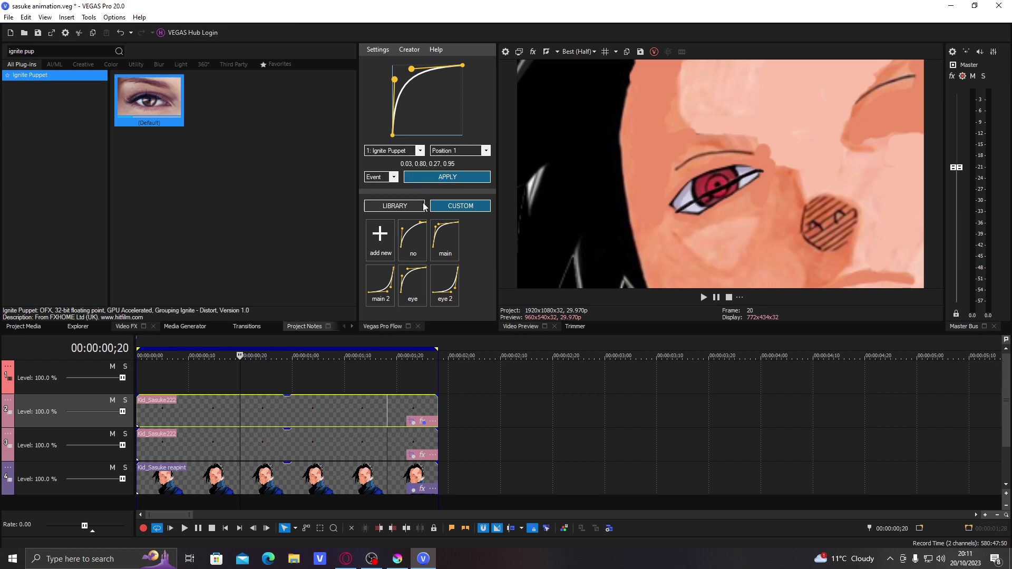
# Apply the easing curve to puppet Positions 1 through 4
pyautogui.click(485, 151)
pyautogui.click(485, 151)
pyautogui.click(447, 177)
pyautogui.click(484, 151)
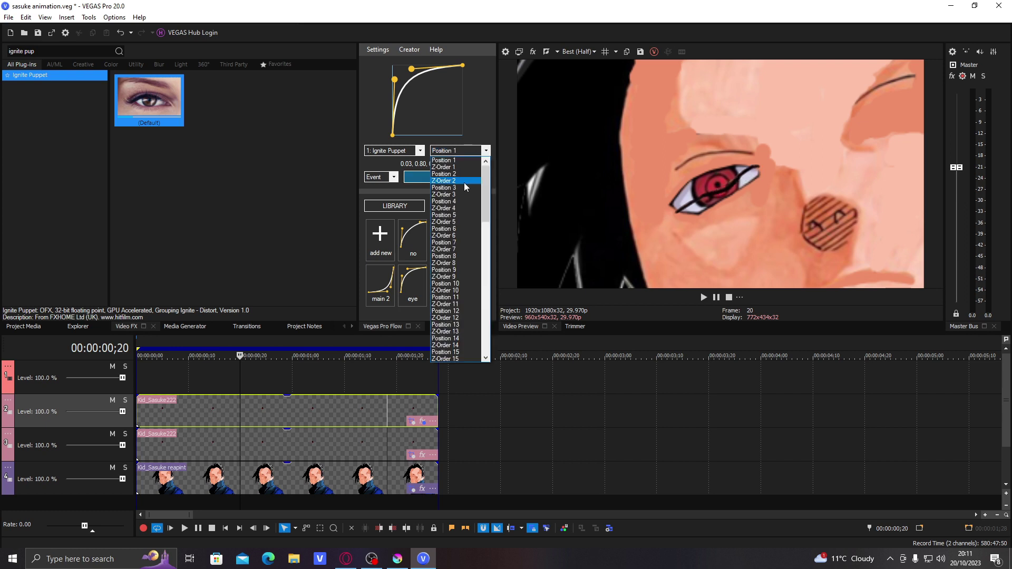
pyautogui.click(453, 174)
pyautogui.click(446, 151)
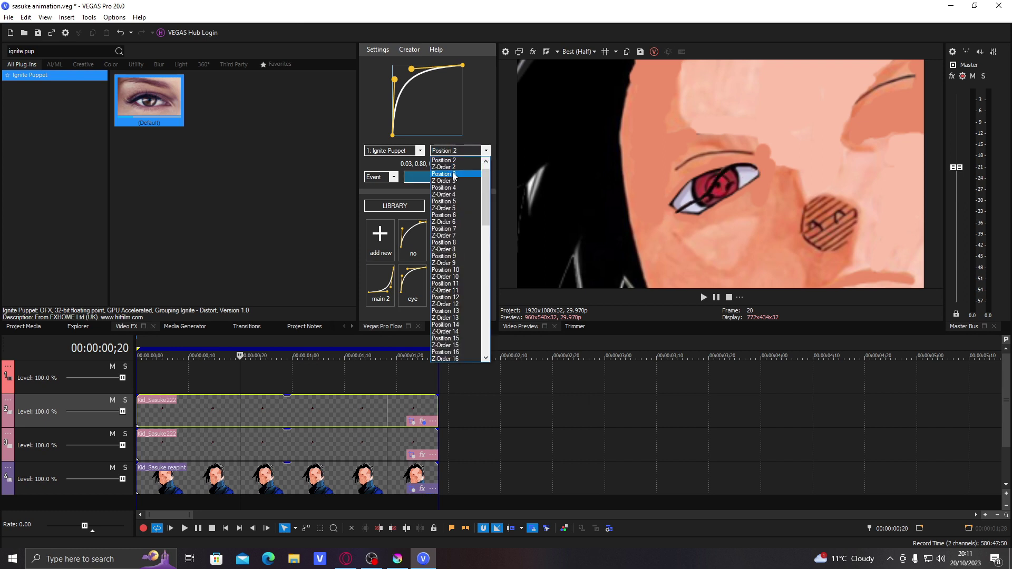
pyautogui.click(454, 174)
pyautogui.click(445, 151)
pyautogui.click(451, 178)
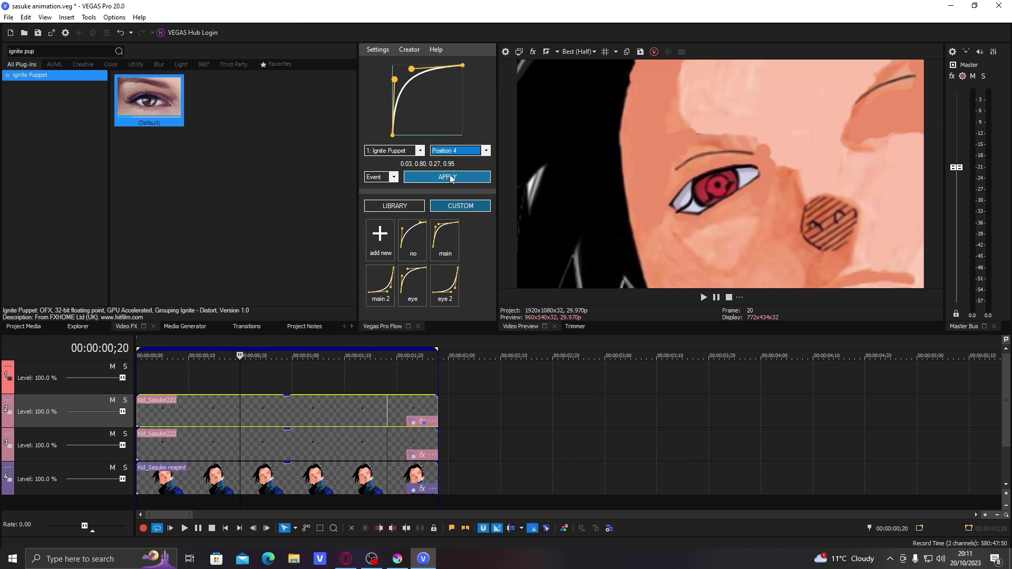
pyautogui.click(451, 178)
# Set the preview quality to Best (Quarter)
pyautogui.click(578, 51)
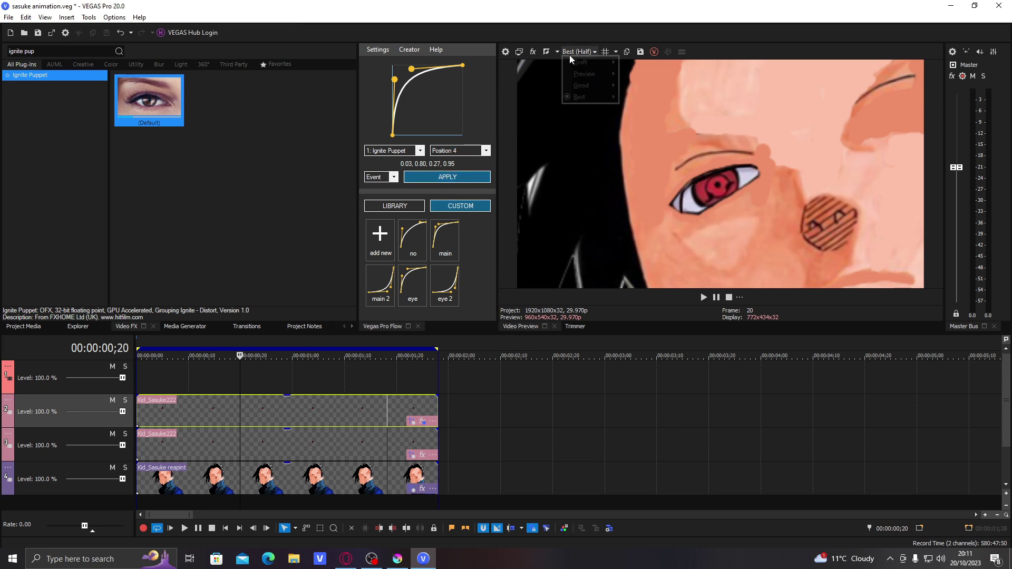
pyautogui.moveTo(606, 98)
pyautogui.click(633, 132)
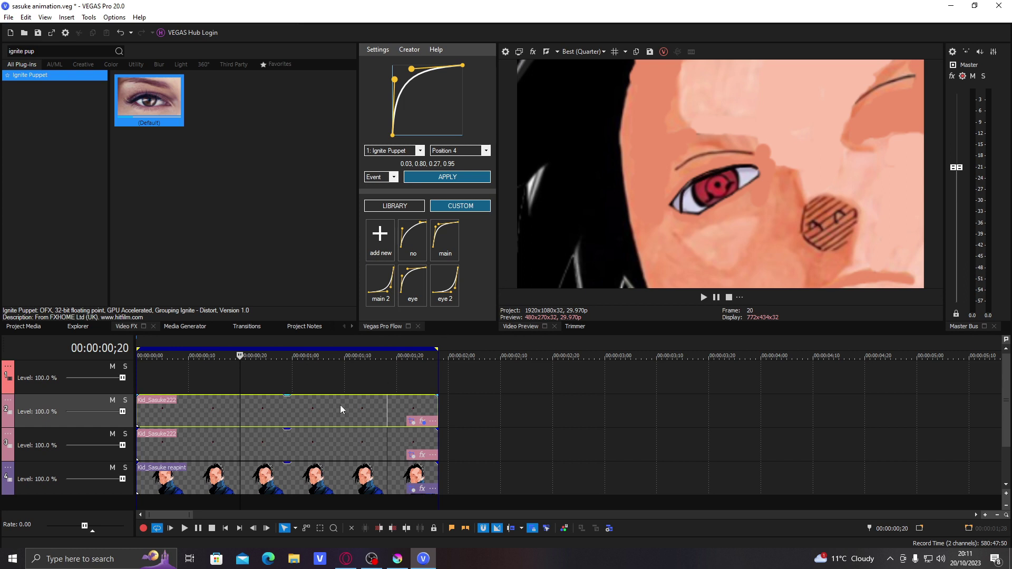
# Select Position 5, loop the upper eye event, and play back the animation
pyautogui.doubleClick(282, 407)
pyautogui.click(282, 407)
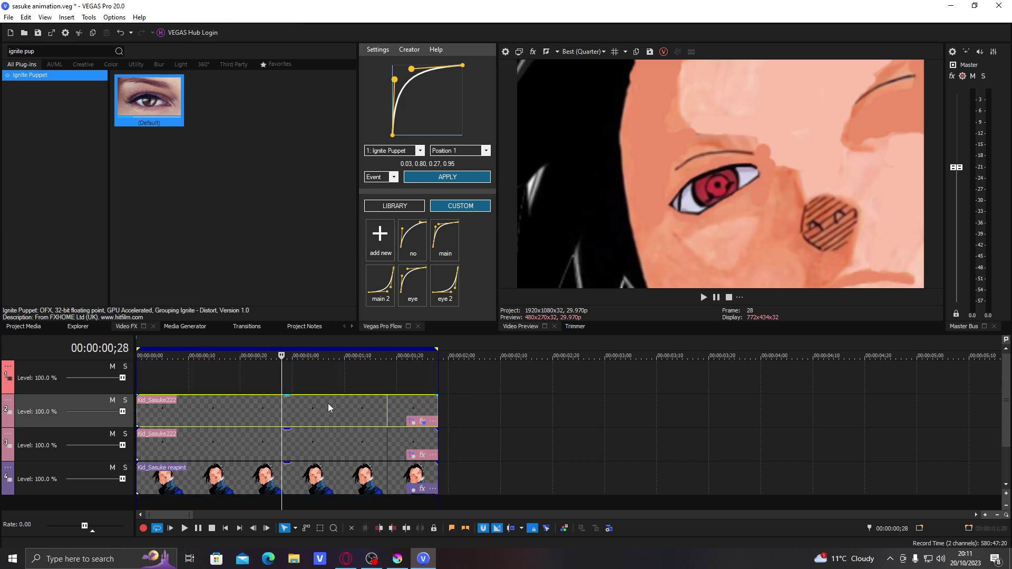
pyautogui.click(328, 406)
pyautogui.click(486, 150)
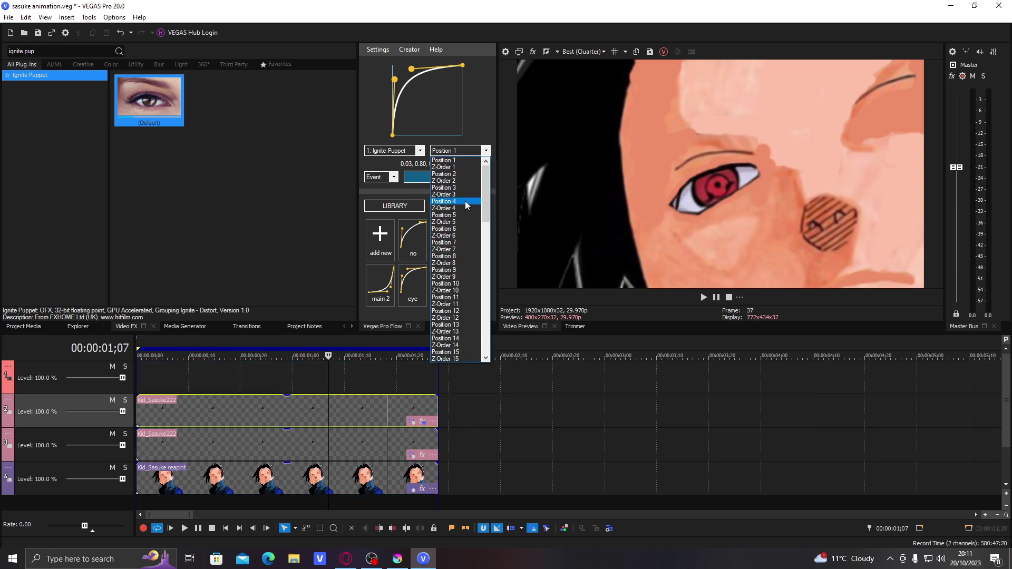
pyautogui.click(464, 215)
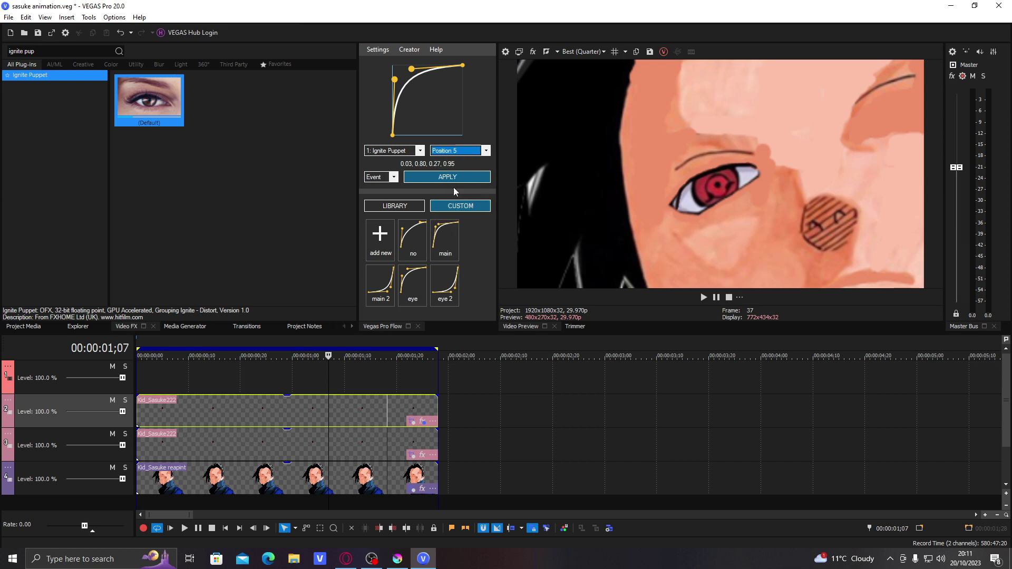
pyautogui.doubleClick(362, 401)
pyautogui.press('space')
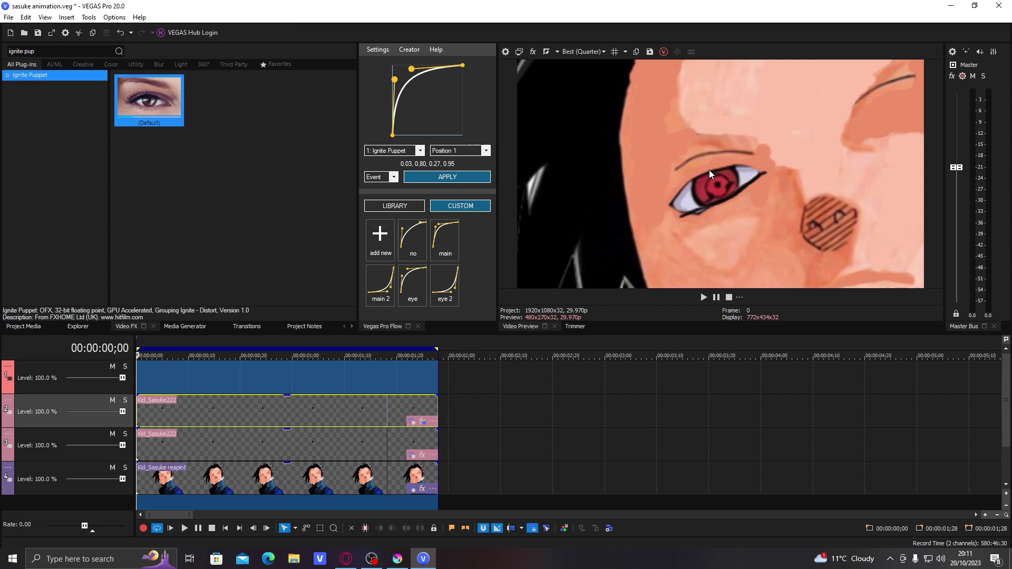
pyautogui.press('space')
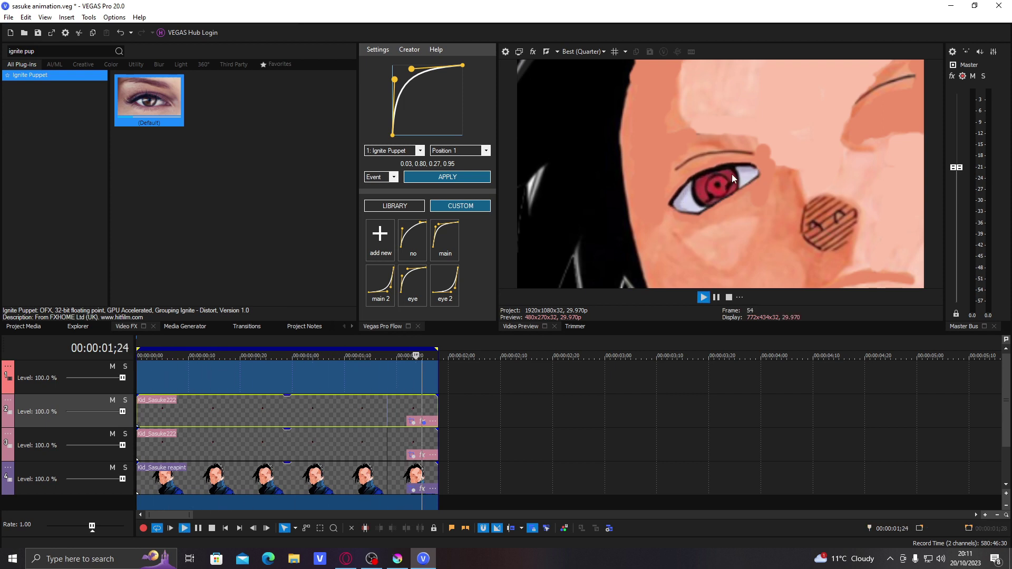
pyautogui.press('space')
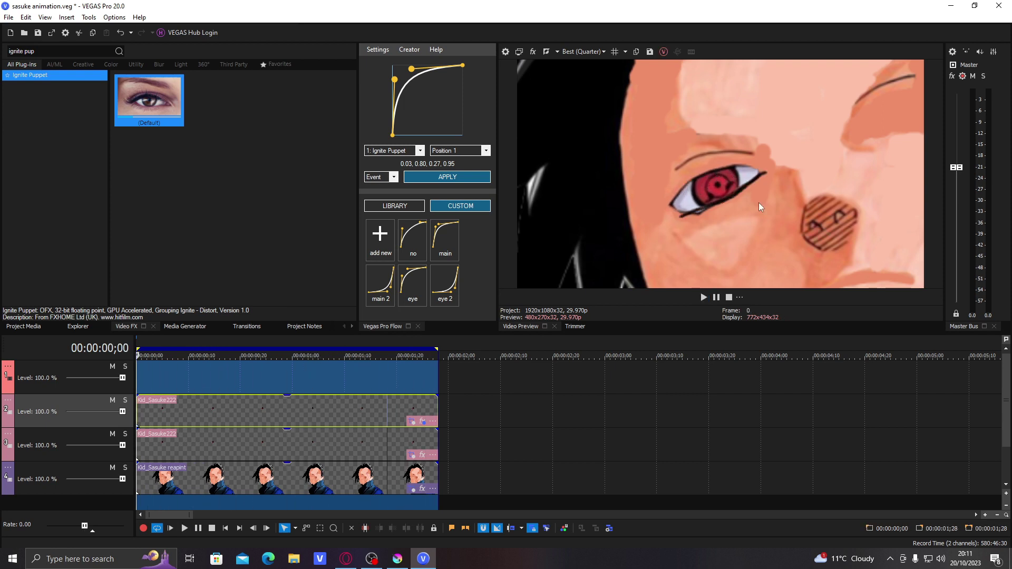
pyautogui.click(163, 443)
# Open Pan/Crop for the track 3 event at frame 0, zoomed in on the eye mask
pyautogui.click(421, 453)
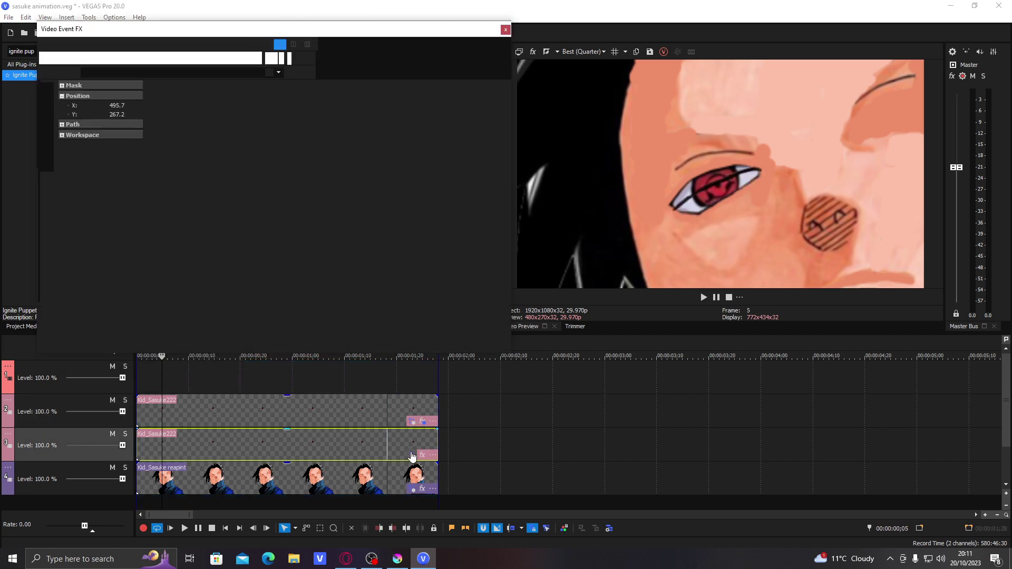
pyautogui.click(115, 328)
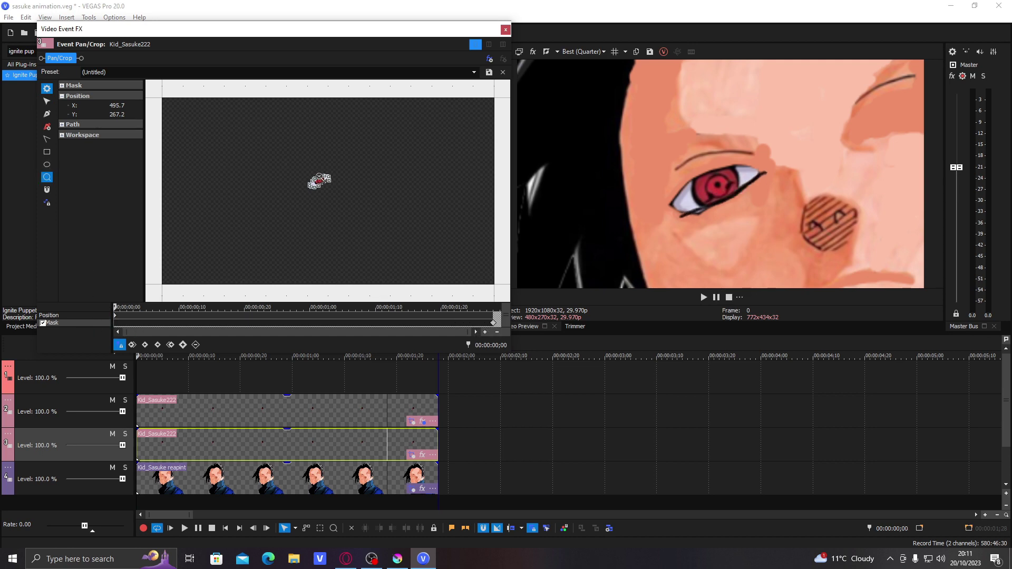
pyautogui.click(319, 179)
pyautogui.click(322, 182)
pyautogui.click(317, 190)
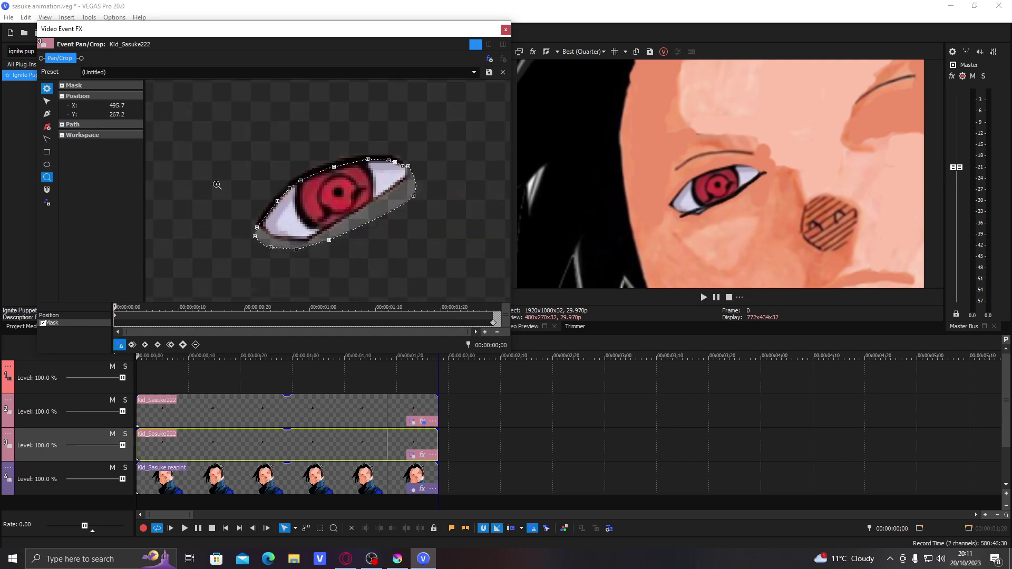
pyautogui.click(48, 114)
# Drag six mask vertices down over the lid so the eye looks shut
pyautogui.moveTo(278, 203); pyautogui.dragTo(283, 244)
pyautogui.moveTo(290, 190); pyautogui.dragTo(306, 244)
pyautogui.moveTo(303, 194); pyautogui.dragTo(330, 232)
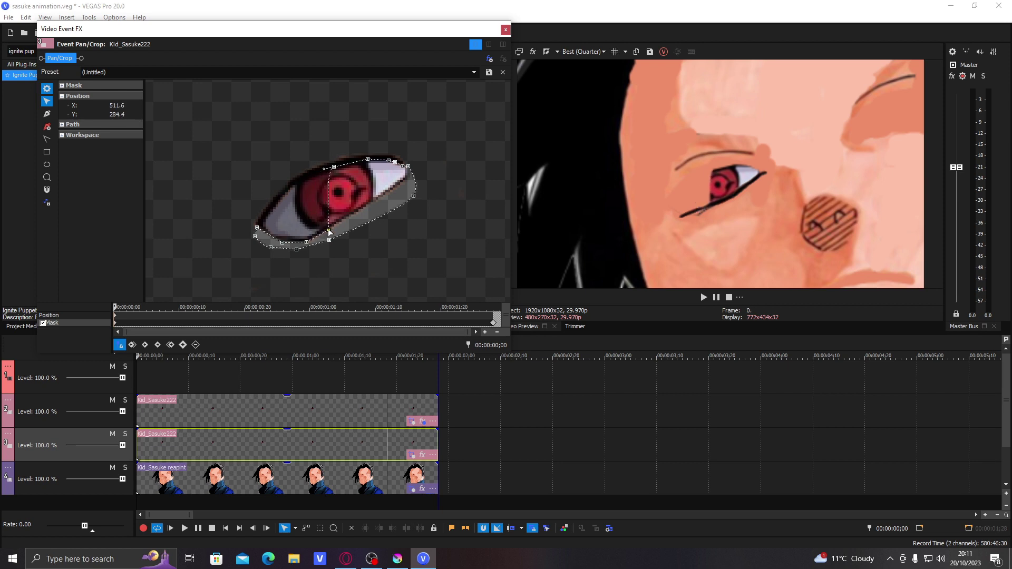
pyautogui.moveTo(333, 171); pyautogui.dragTo(356, 221)
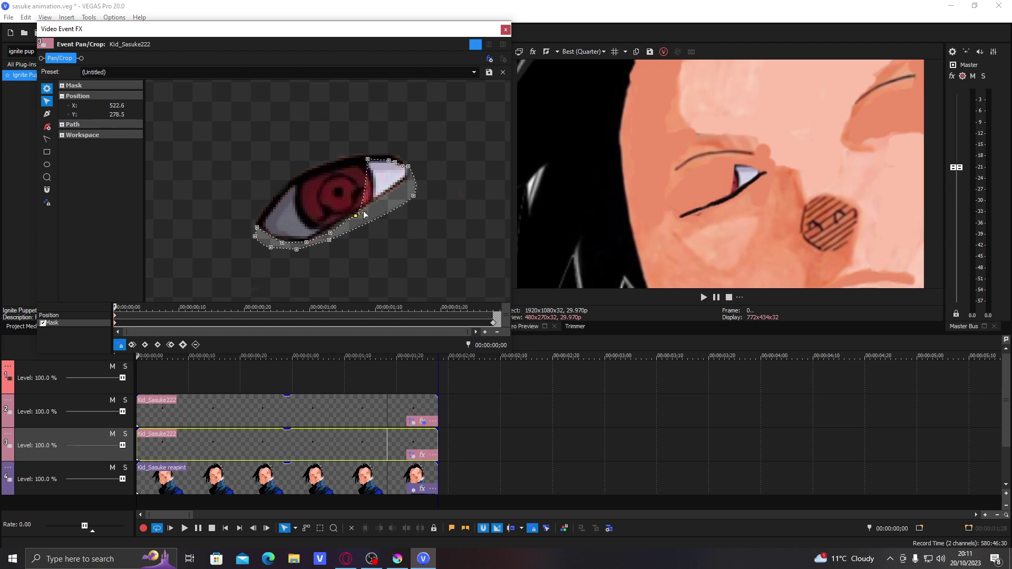
pyautogui.moveTo(367, 165); pyautogui.dragTo(384, 200)
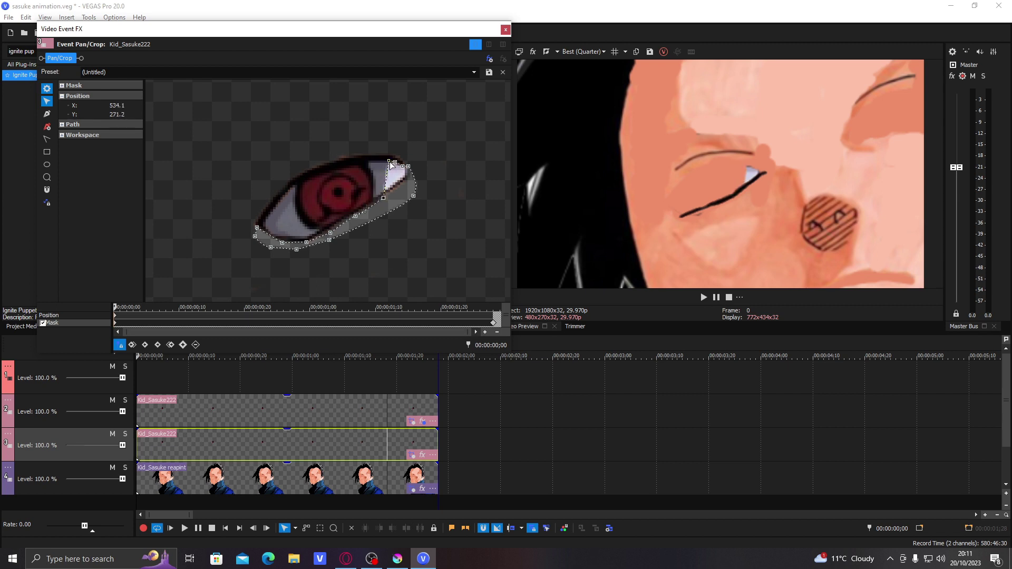
pyautogui.moveTo(390, 163); pyautogui.dragTo(399, 182)
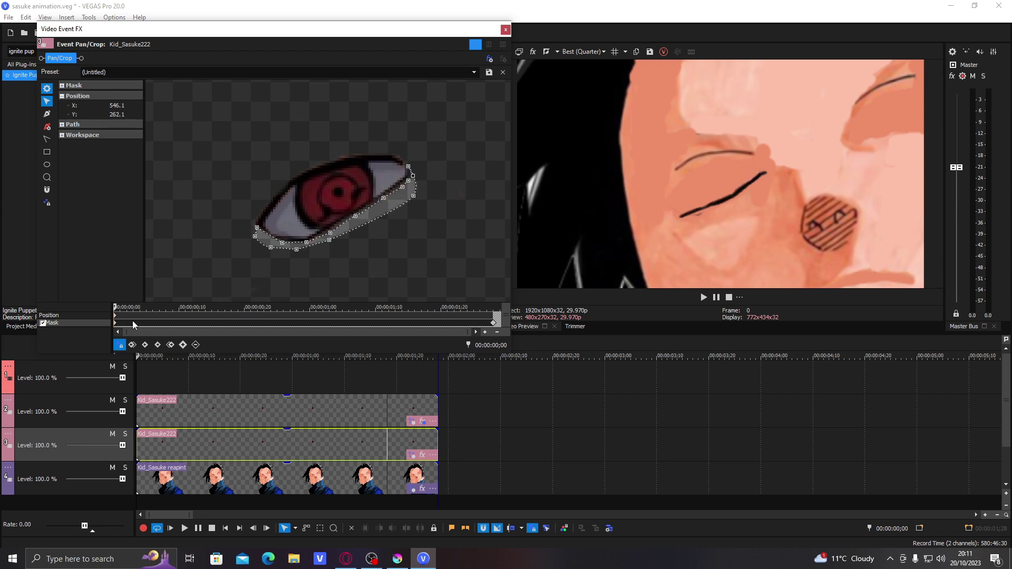
# Add a mask keyframe and scrub frames 6–16 to check the eye opening
pyautogui.moveTo(133, 324)
pyautogui.mouseDown()
pyautogui.moveTo(401, 314)
pyautogui.moveTo(258, 310)
pyautogui.moveTo(303, 312)
pyautogui.moveTo(116, 325)
pyautogui.mouseUp()
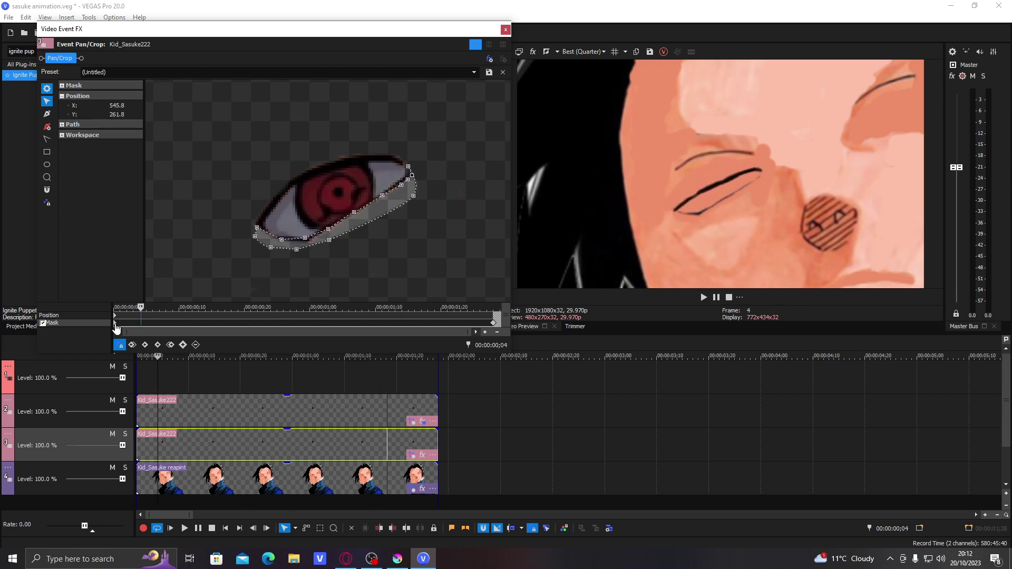
pyautogui.rightClick(116, 327)
pyautogui.click(153, 399)
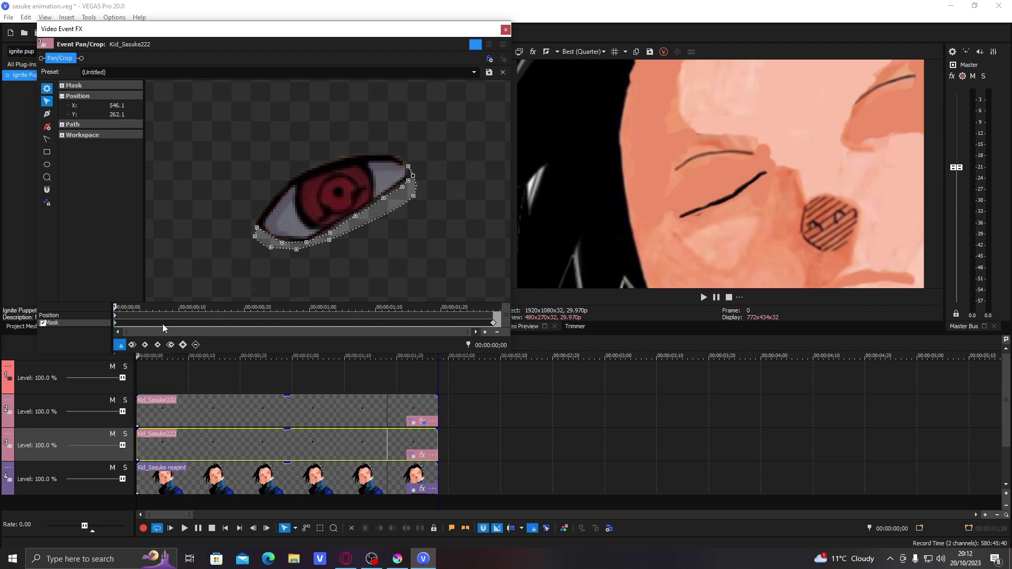
pyautogui.moveTo(163, 327); pyautogui.dragTo(219, 323)
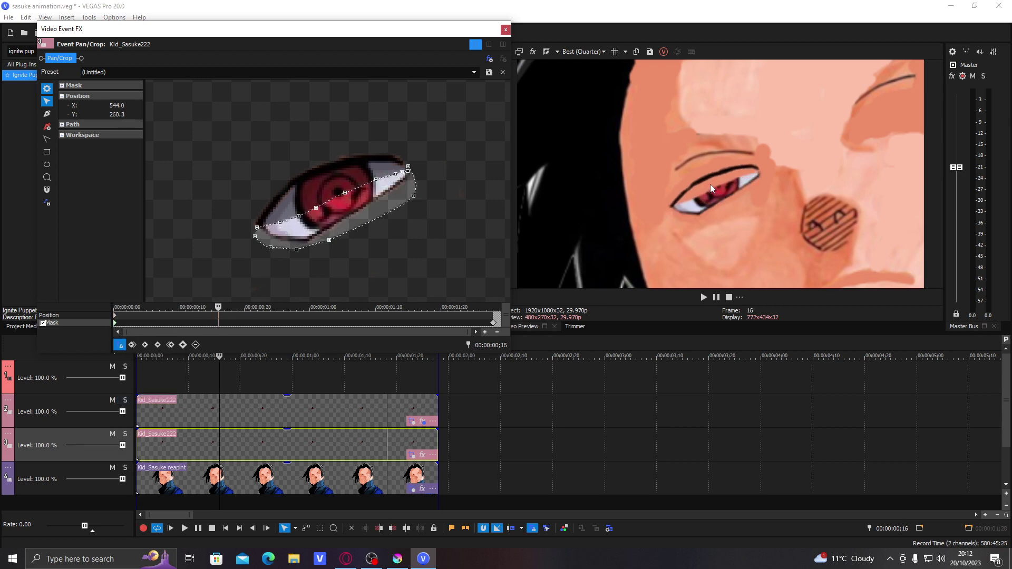
pyautogui.moveTo(364, 324); pyautogui.dragTo(205, 327)
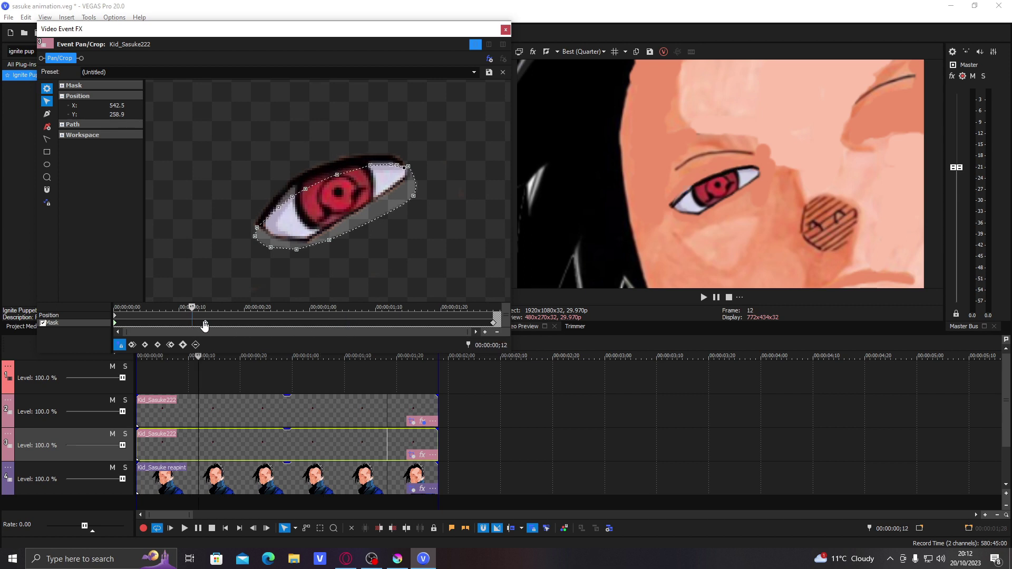
pyautogui.click(205, 325)
pyautogui.moveTo(219, 329); pyautogui.dragTo(132, 322)
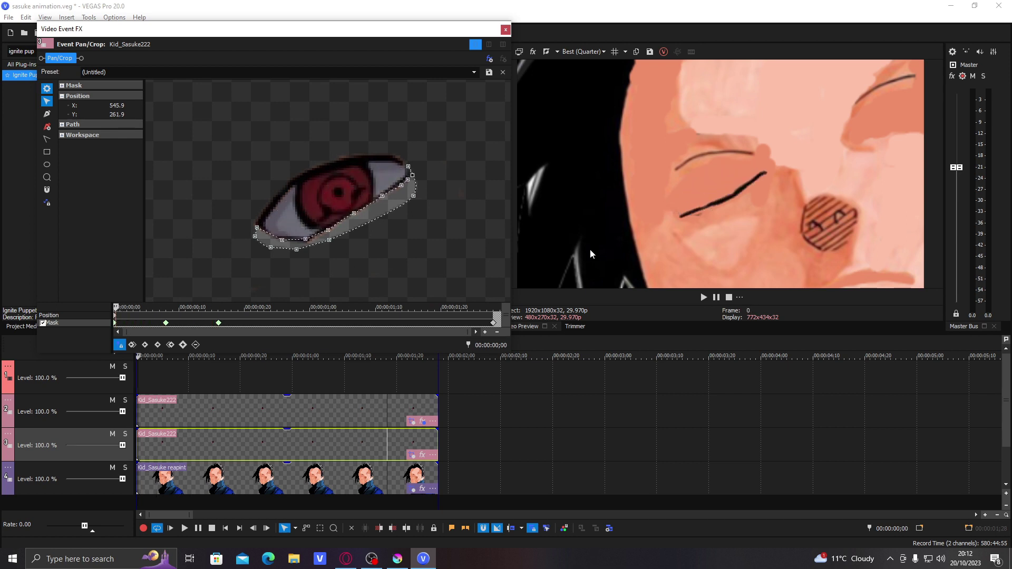
# Inspect frames 2–4 and shift the mask keyframe slightly earlier
pyautogui.click(130, 327)
pyautogui.click(131, 326)
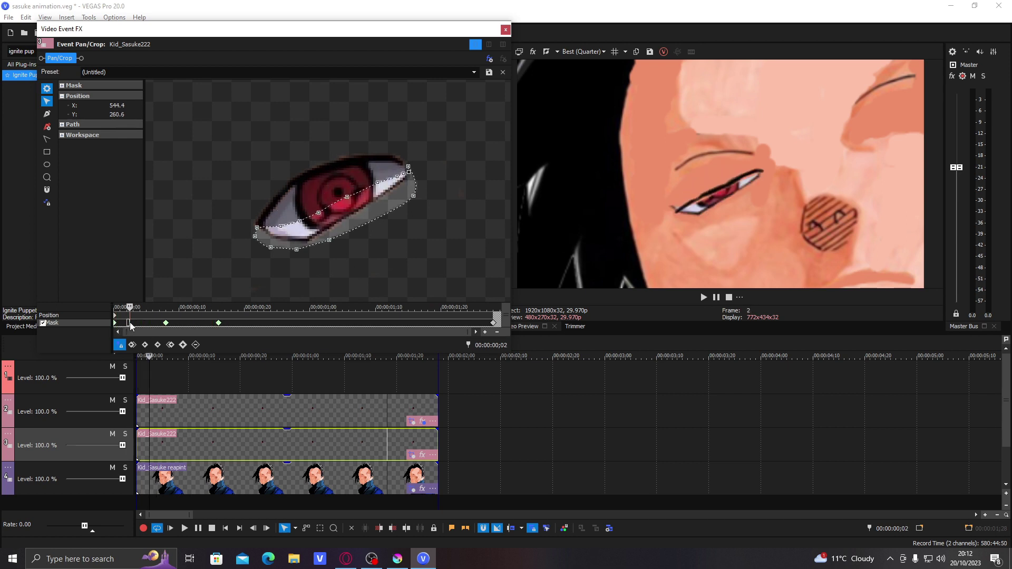
pyautogui.click(138, 327)
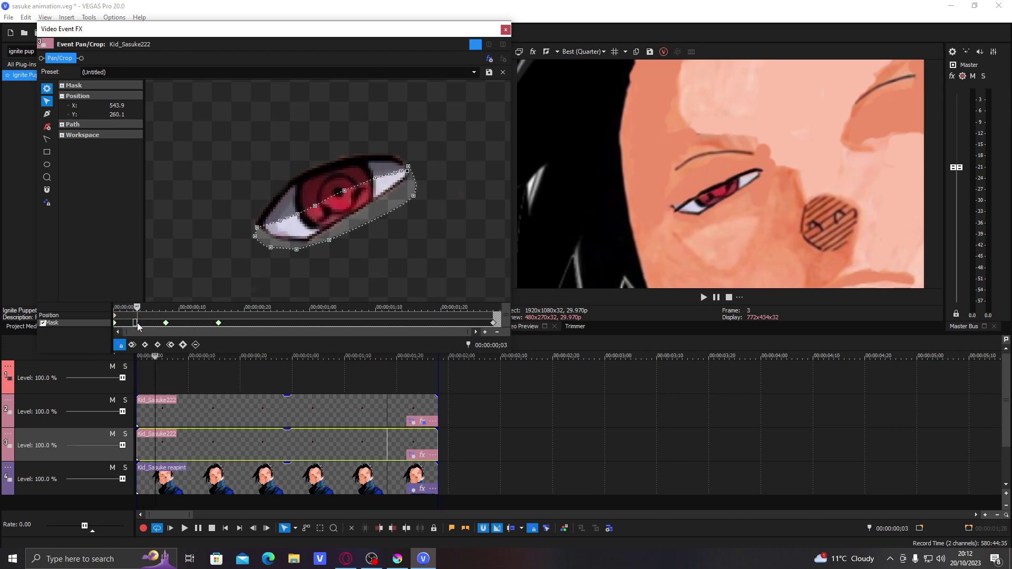
pyautogui.click(140, 326)
pyautogui.moveTo(139, 323); pyautogui.dragTo(194, 329)
# Add a fade-in to the track 3 eye event and change its curve shape
pyautogui.moveTo(136, 429); pyautogui.dragTo(183, 429)
pyautogui.click(144, 437)
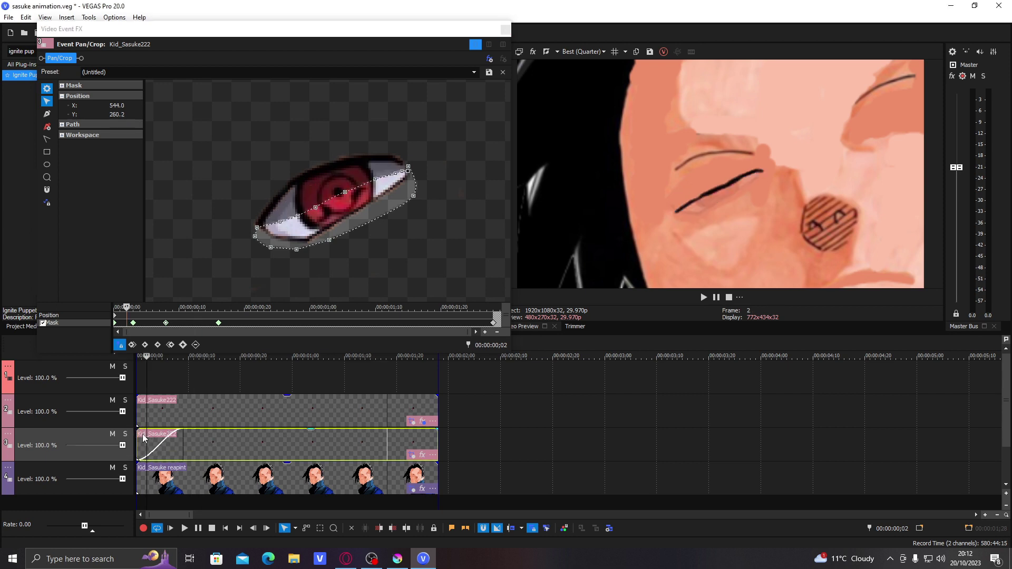
pyautogui.click(183, 438)
pyautogui.rightClick(184, 439)
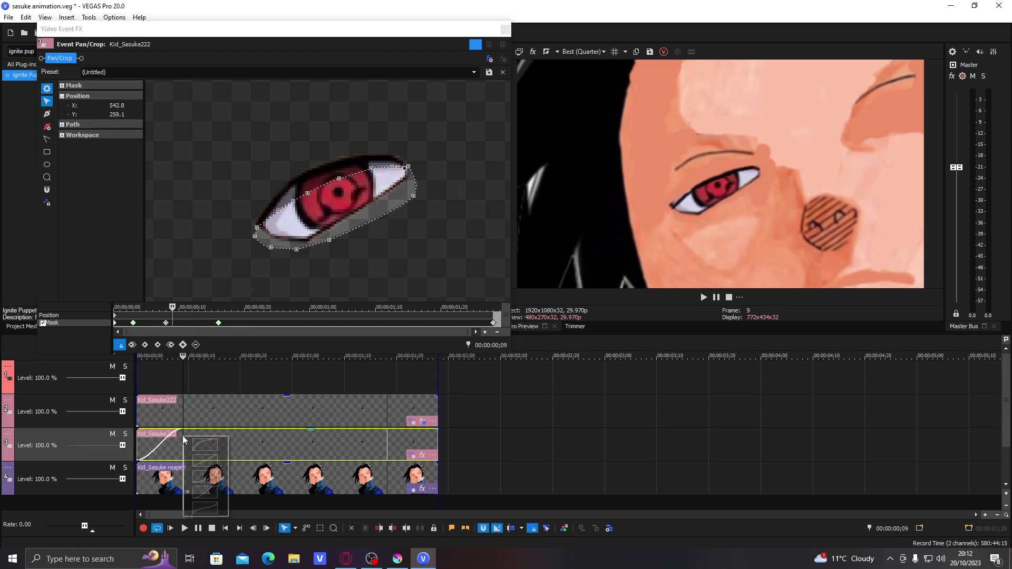
pyautogui.click(205, 477)
pyautogui.click(143, 444)
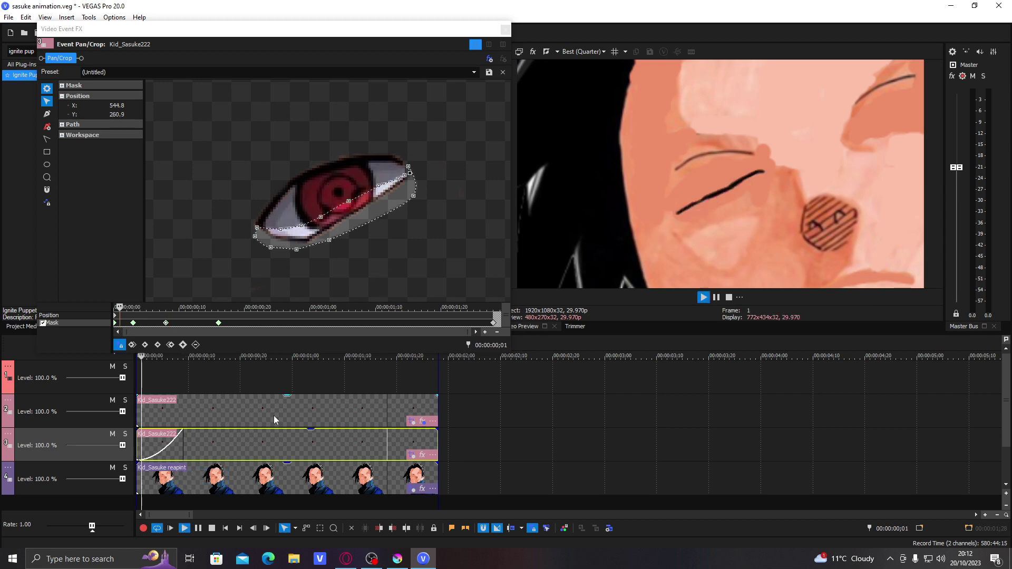
# Lengthen the fade-in, play back the eye opening, and close the Pan/Crop window
pyautogui.press('space')
pyautogui.press('space')
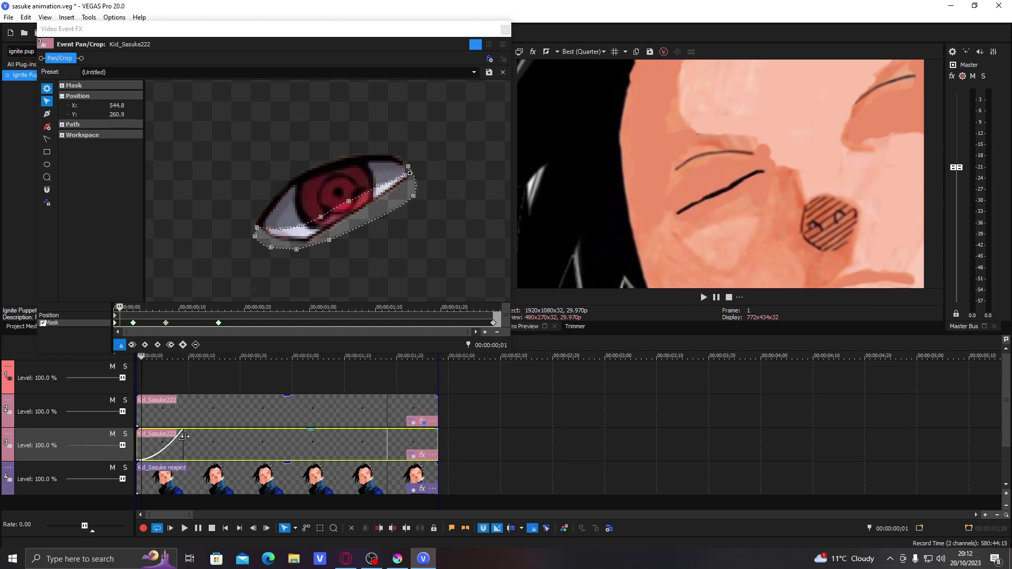
pyautogui.moveTo(182, 436); pyautogui.dragTo(204, 433)
pyautogui.press('space')
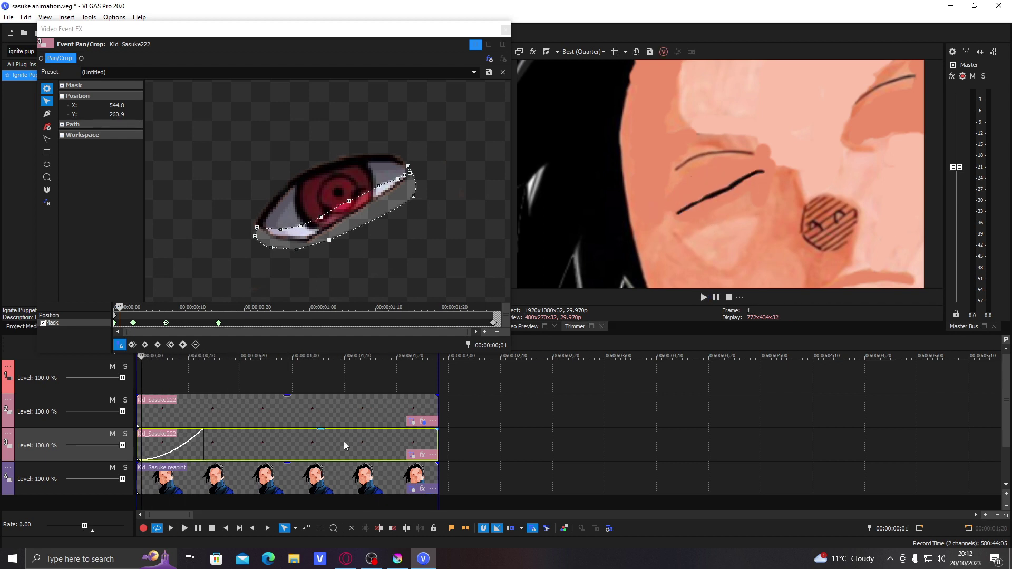
pyautogui.press('space')
pyautogui.click(178, 441)
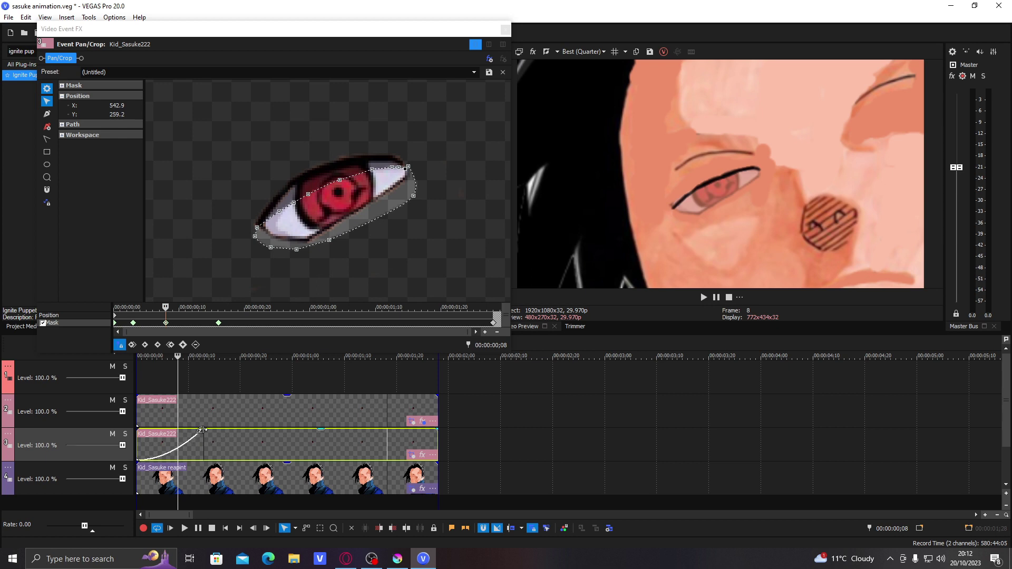
pyautogui.click(173, 320)
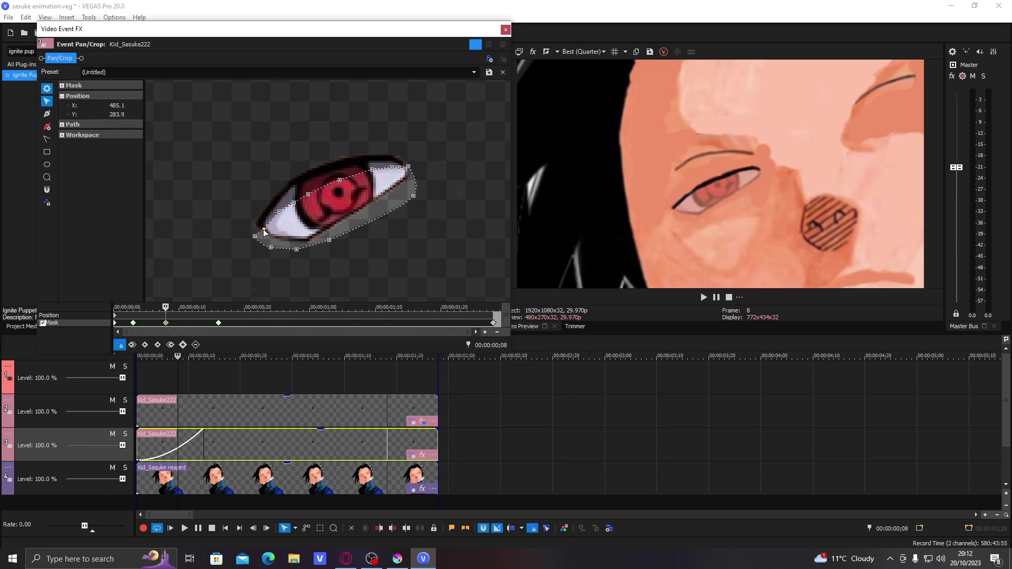
pyautogui.click(152, 452)
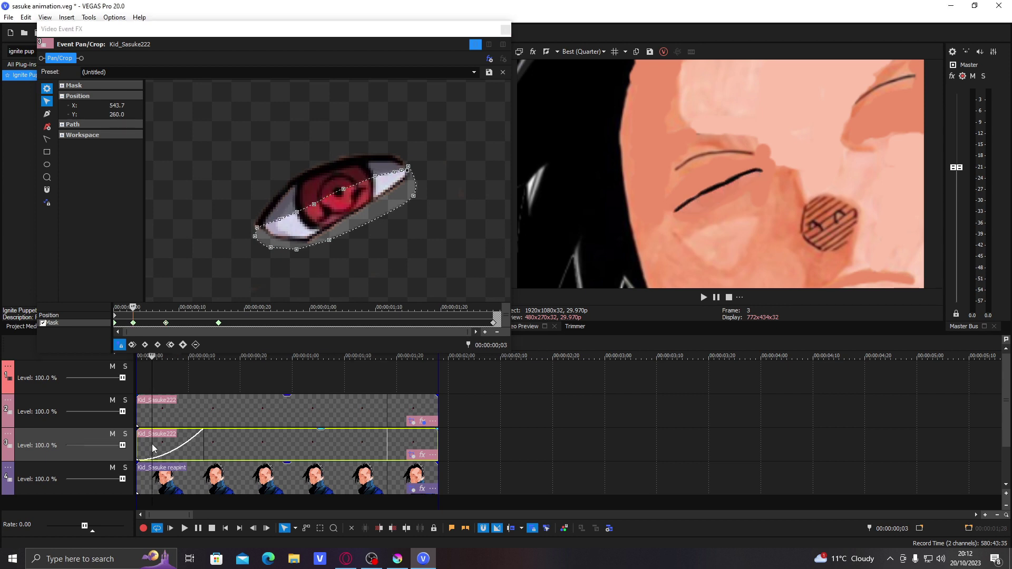
pyautogui.press('space')
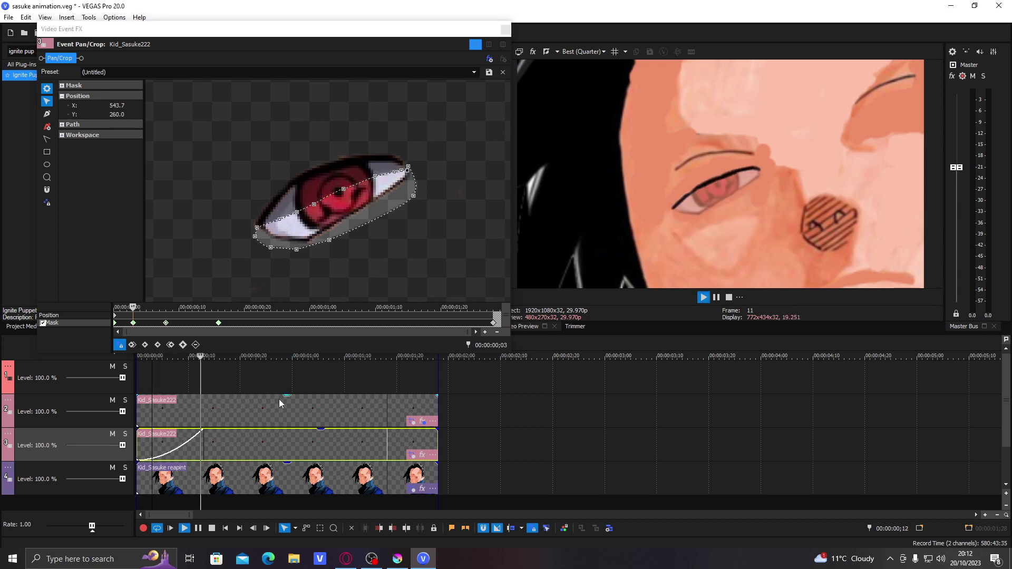
pyautogui.click(504, 30)
# Mute the background image track so only the eye plays in the loop
pyautogui.press('space')
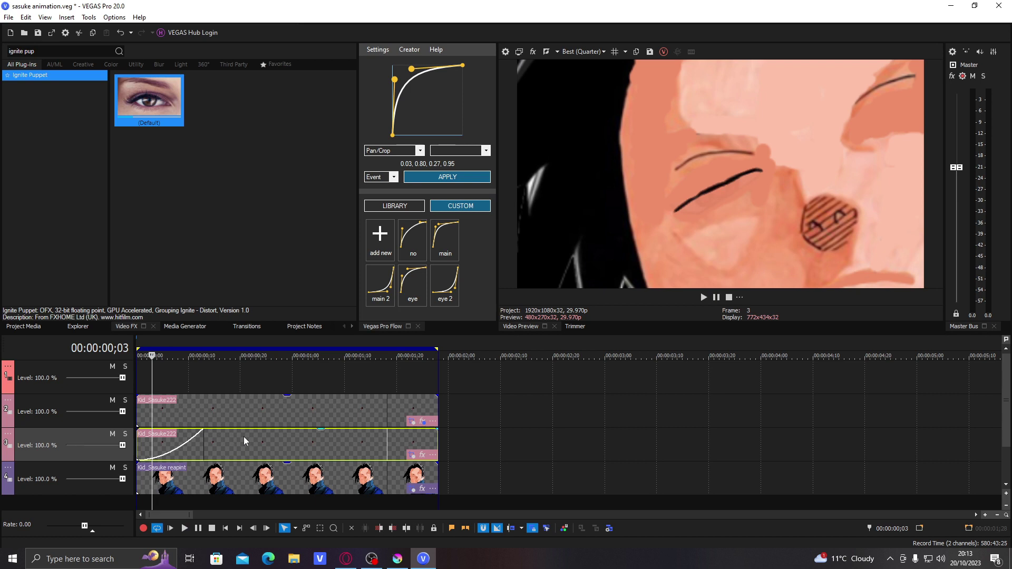
pyautogui.press('space')
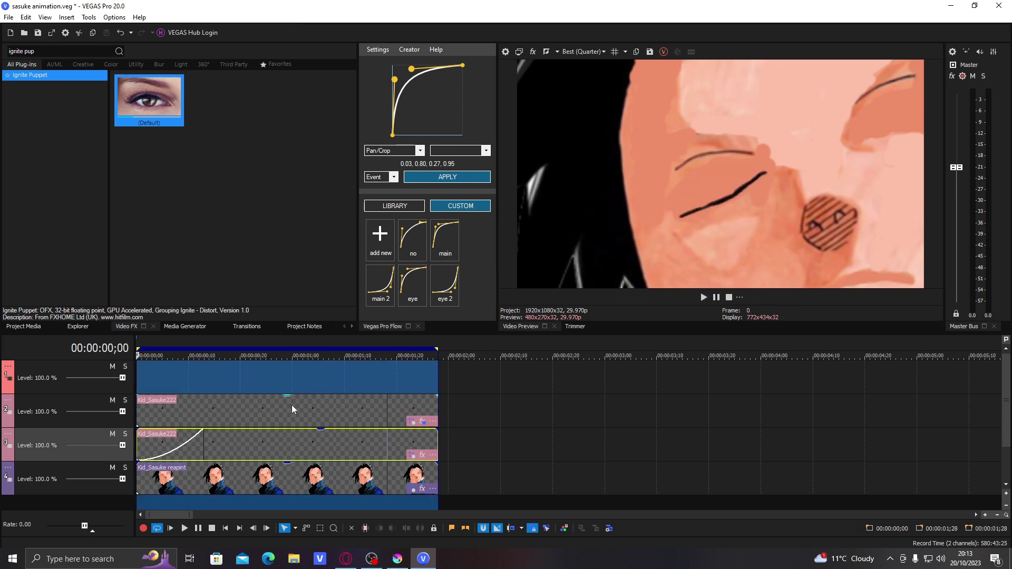
pyautogui.click(293, 404)
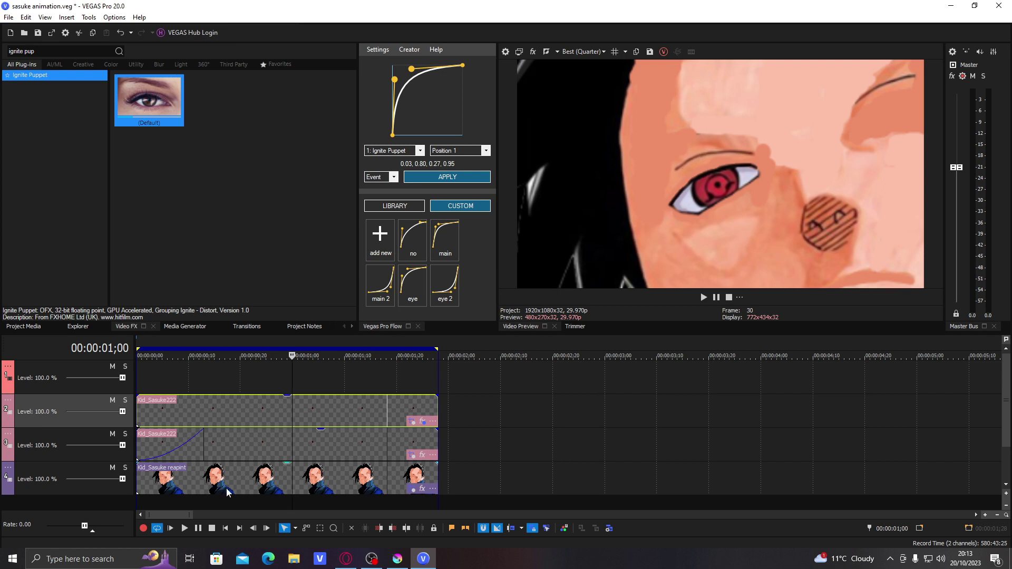
pyautogui.click(112, 467)
pyautogui.press('space')
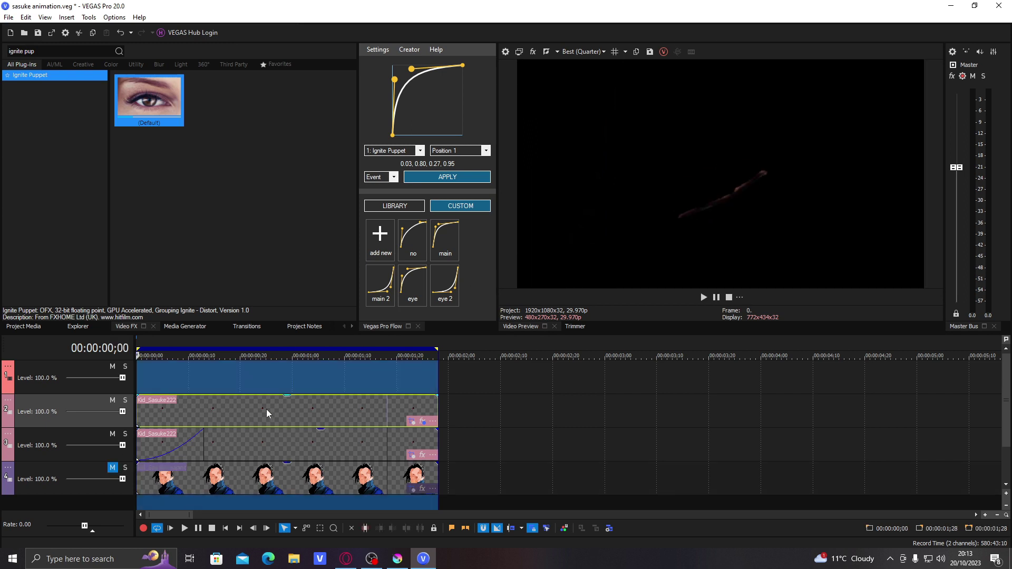
pyautogui.click(256, 479)
pyautogui.click(112, 467)
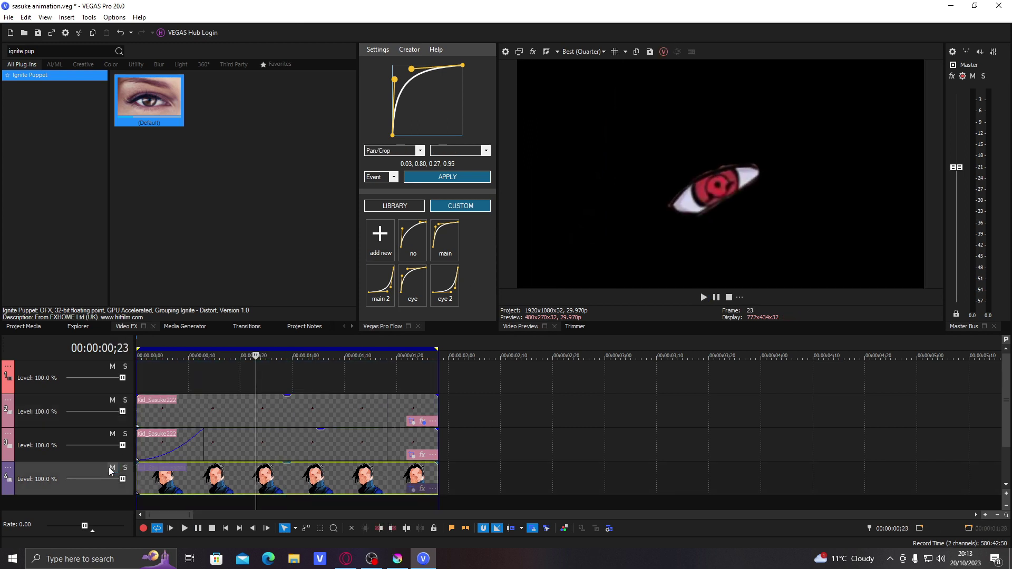
pyautogui.click(112, 468)
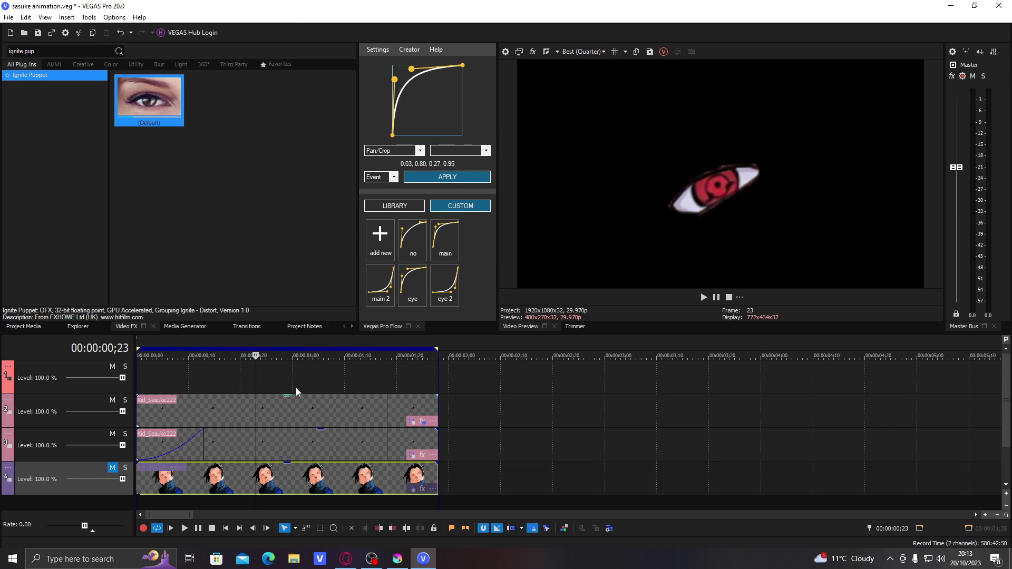
# Set preview quality to Best (Full) and play the Kid_Sasuke222 eye loop
pyautogui.click(584, 51)
pyautogui.moveTo(607, 97)
pyautogui.click(631, 111)
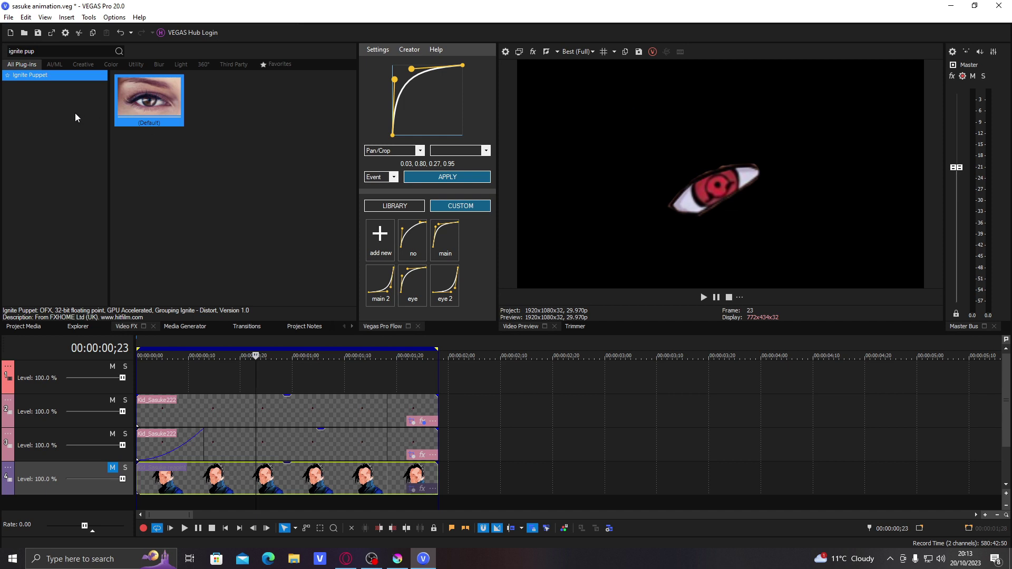
pyautogui.click(225, 409)
pyautogui.press('space')
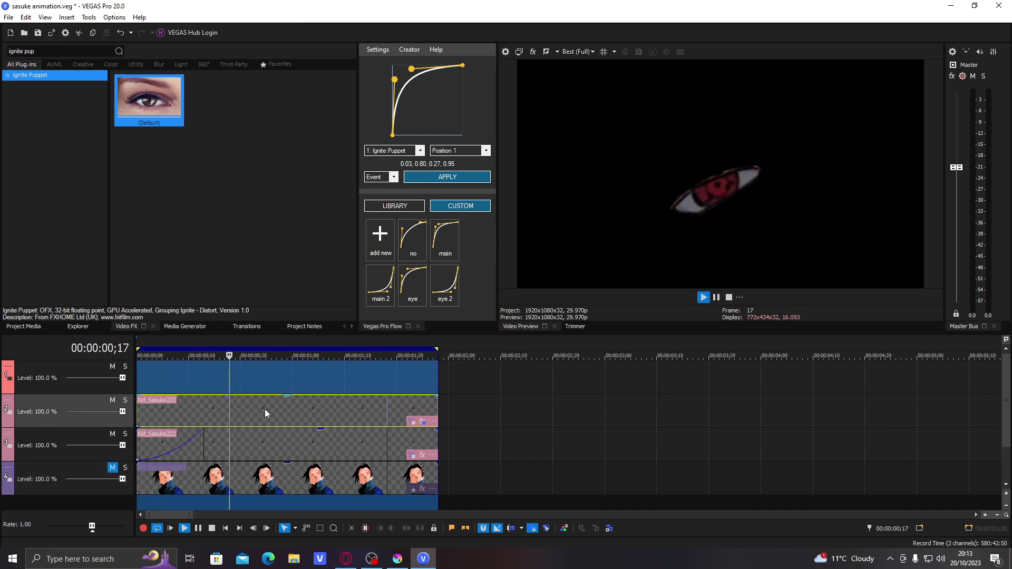
pyautogui.click(266, 409)
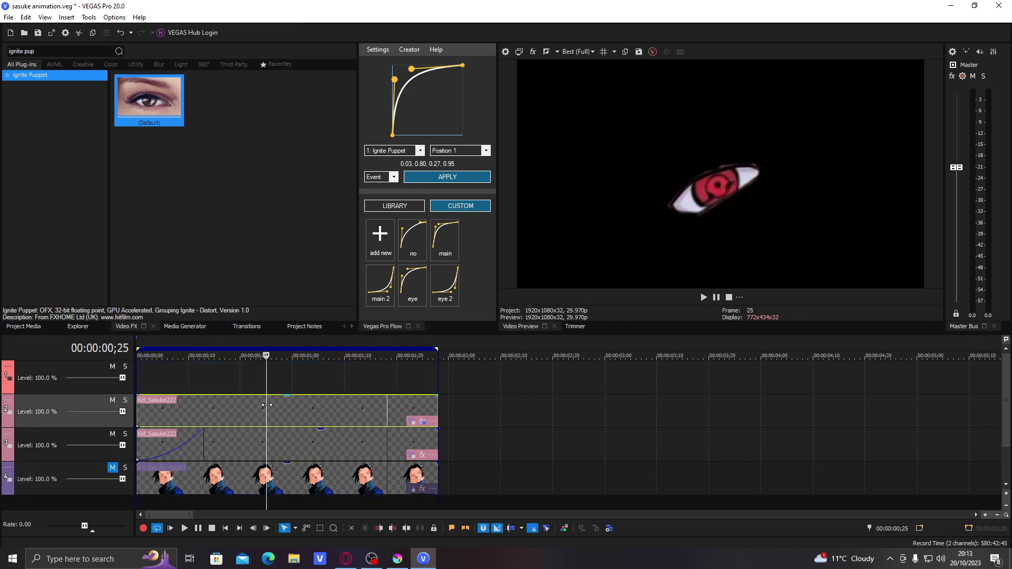
# Save the project and customize the QuickTime 7 3 Mbps Video render template
pyautogui.click(38, 33)
pyautogui.click(51, 33)
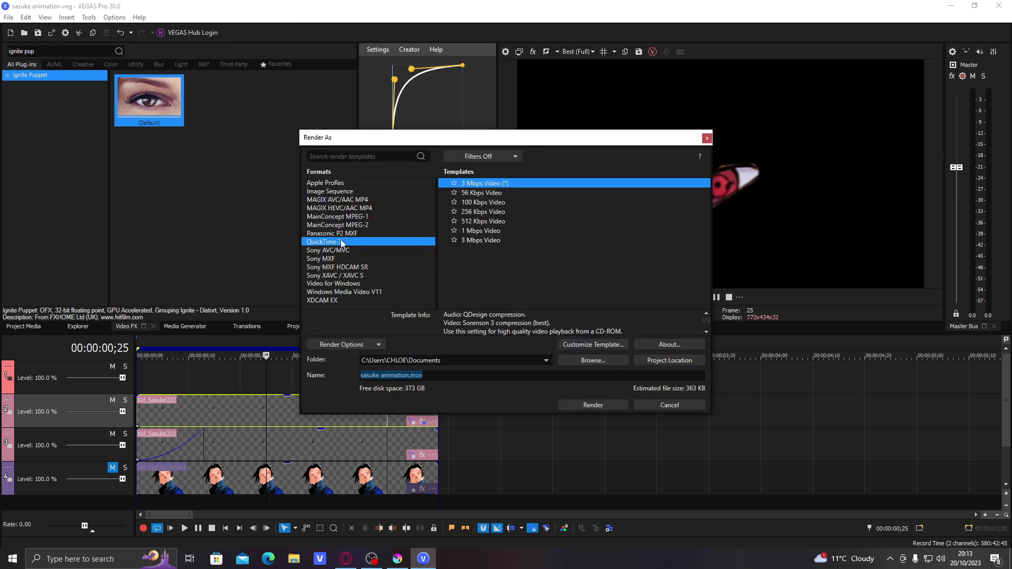
pyautogui.click(493, 241)
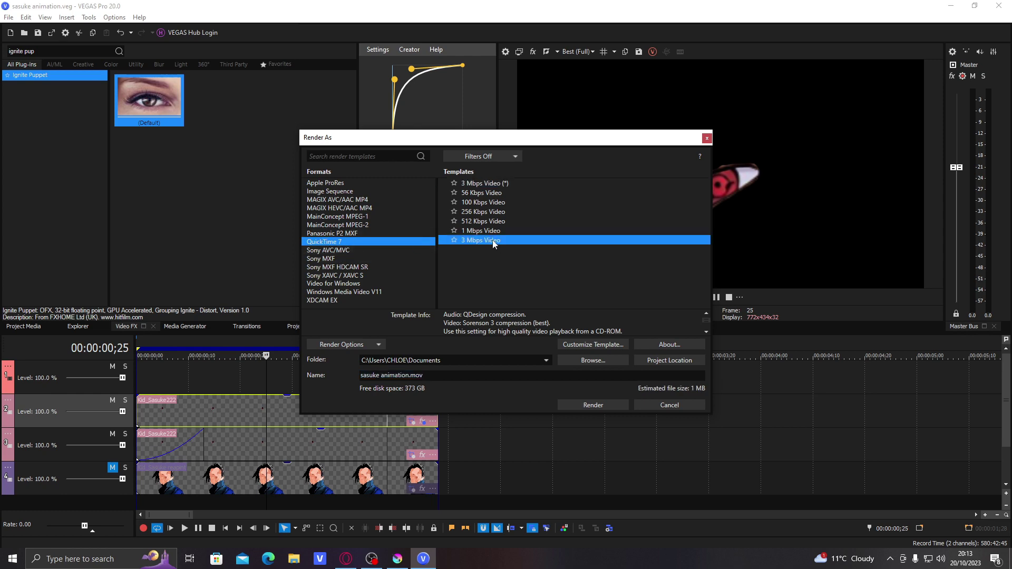
pyautogui.click(595, 344)
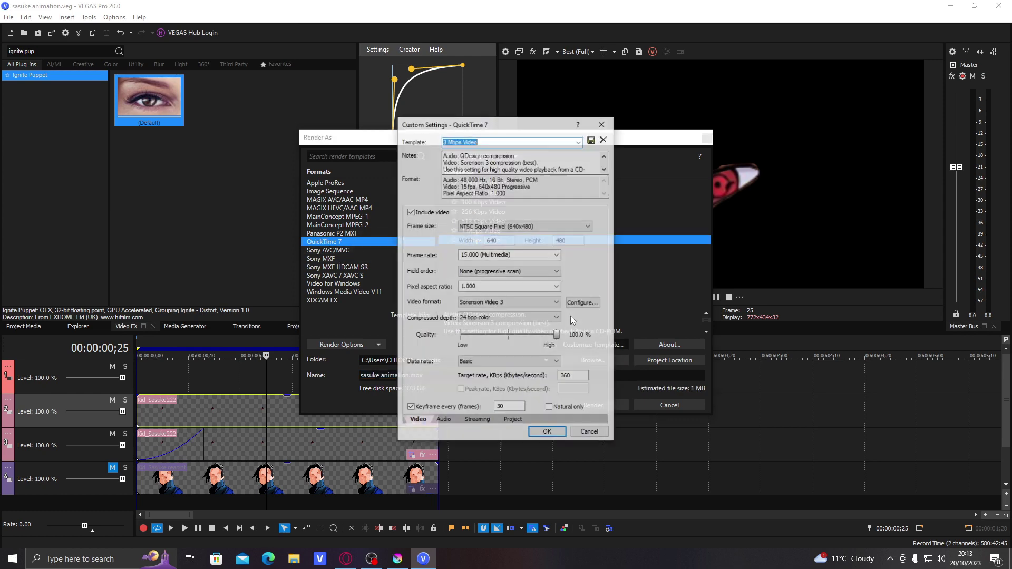
# Set the template to 1920x1080, 24 fps, Animation codec, 32 bpp colour and Best quality
pyautogui.click(527, 226)
pyautogui.click(557, 285)
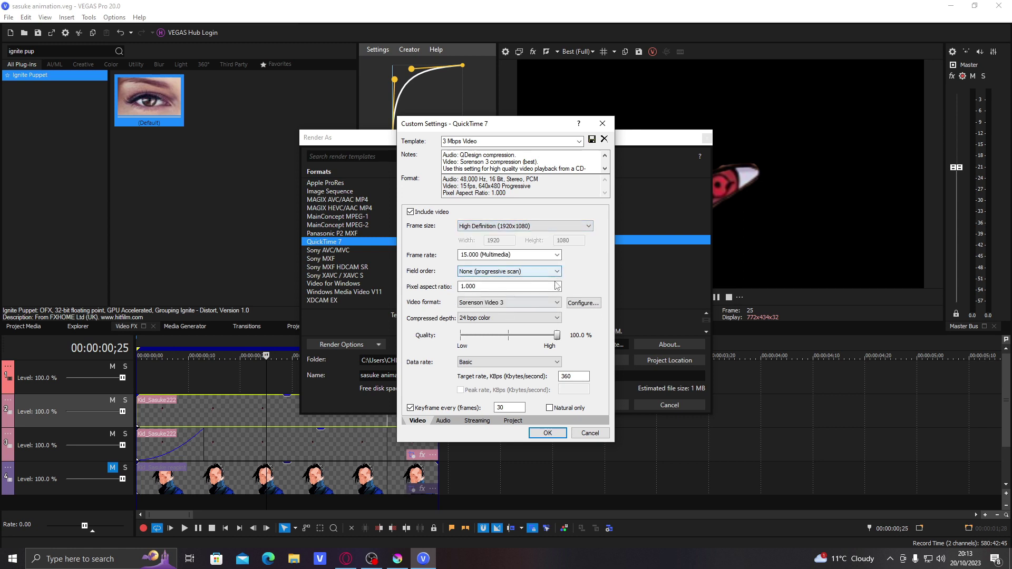
pyautogui.click(556, 254)
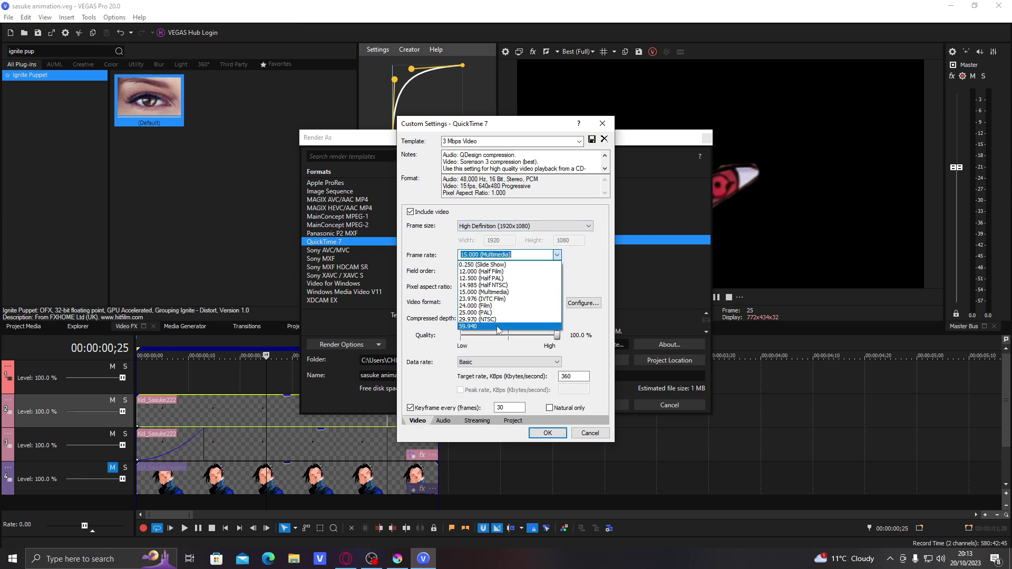
pyautogui.click(489, 305)
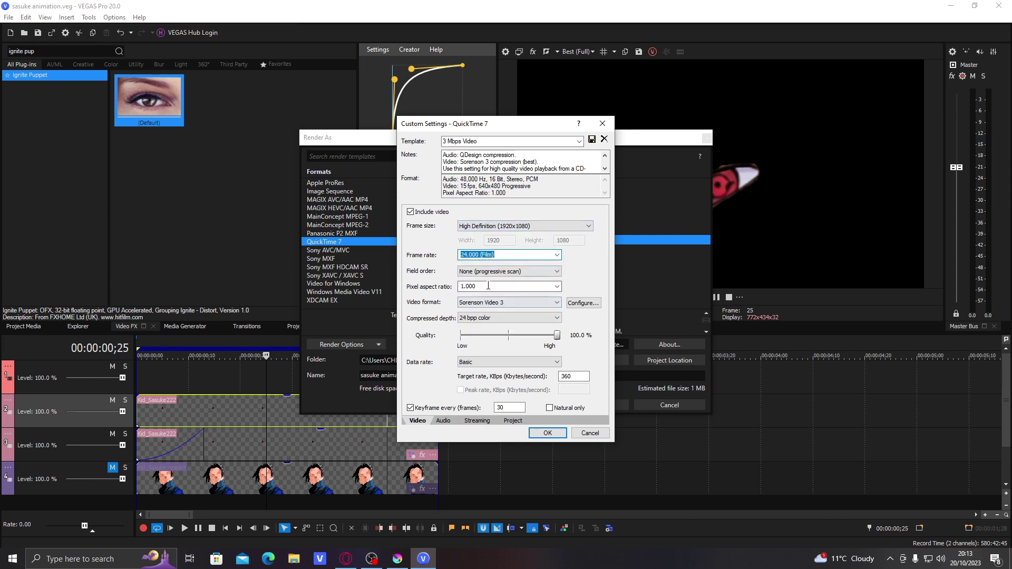
pyautogui.click(538, 305)
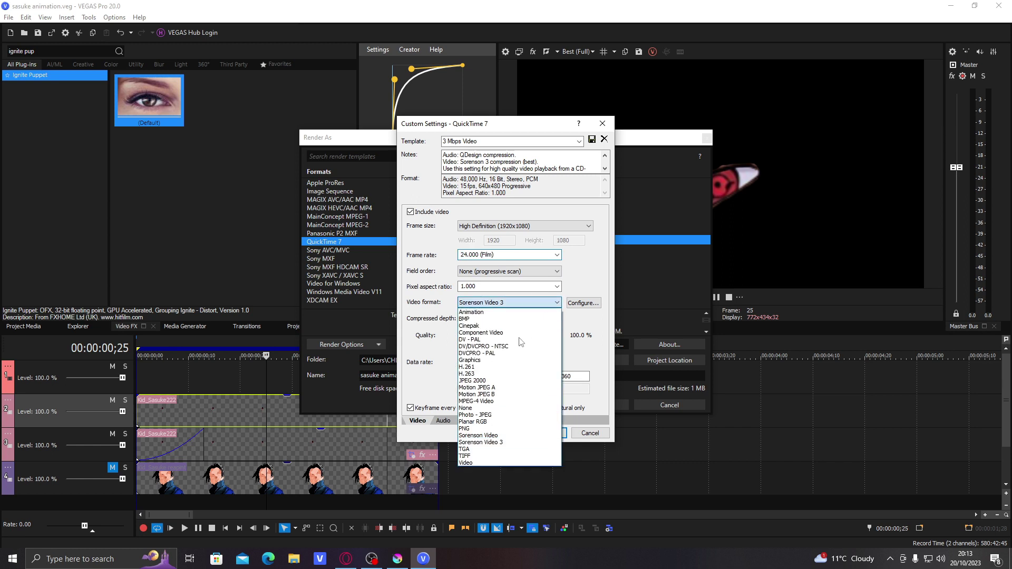
pyautogui.click(474, 313)
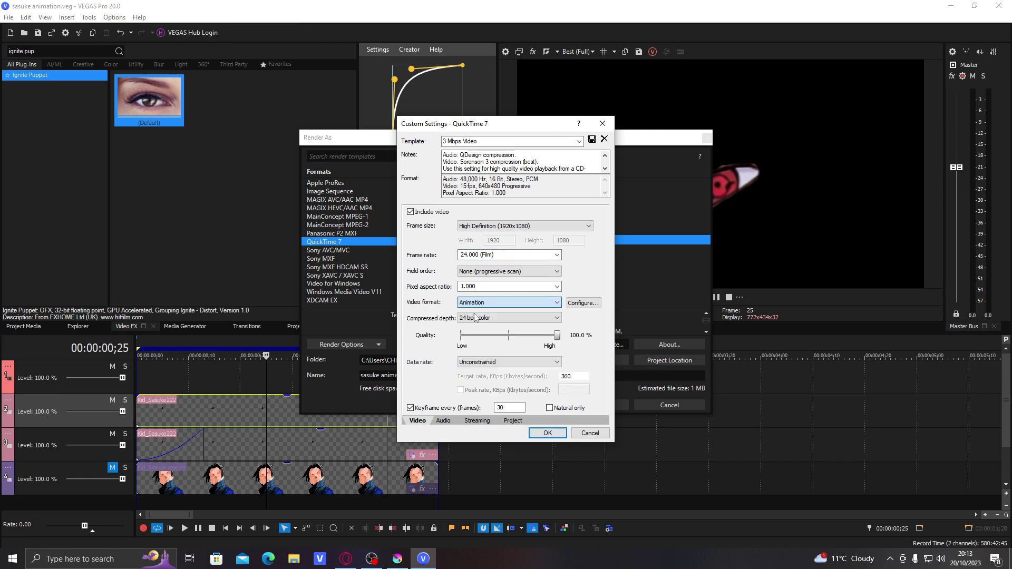
pyautogui.click(518, 319)
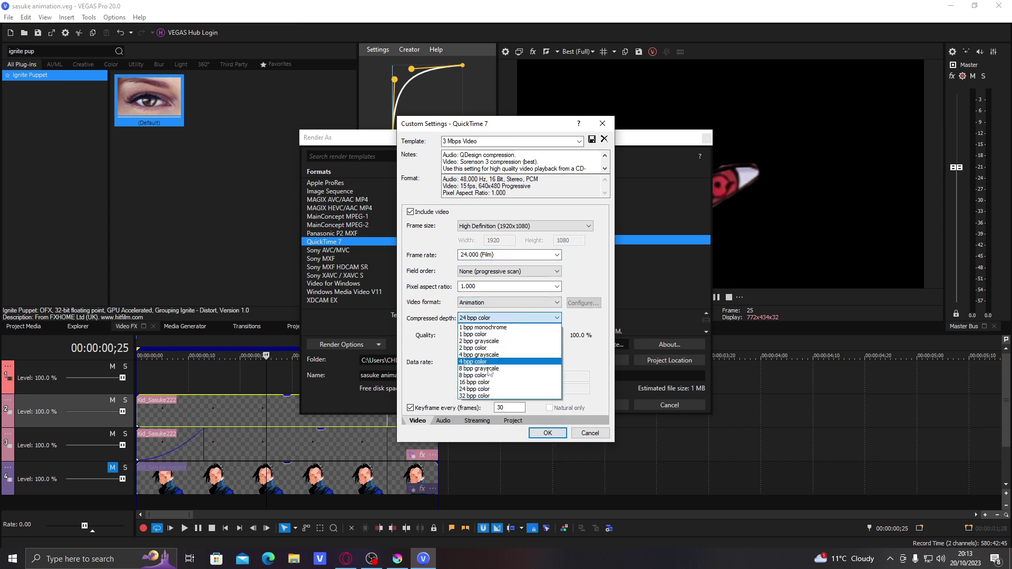
pyautogui.click(480, 396)
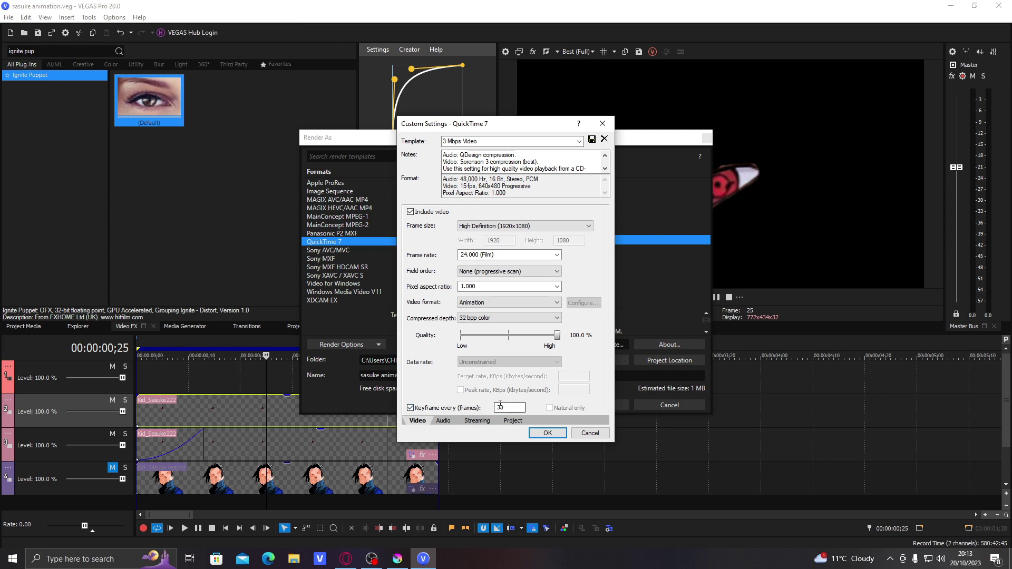
pyautogui.click(513, 421)
pyautogui.click(550, 220)
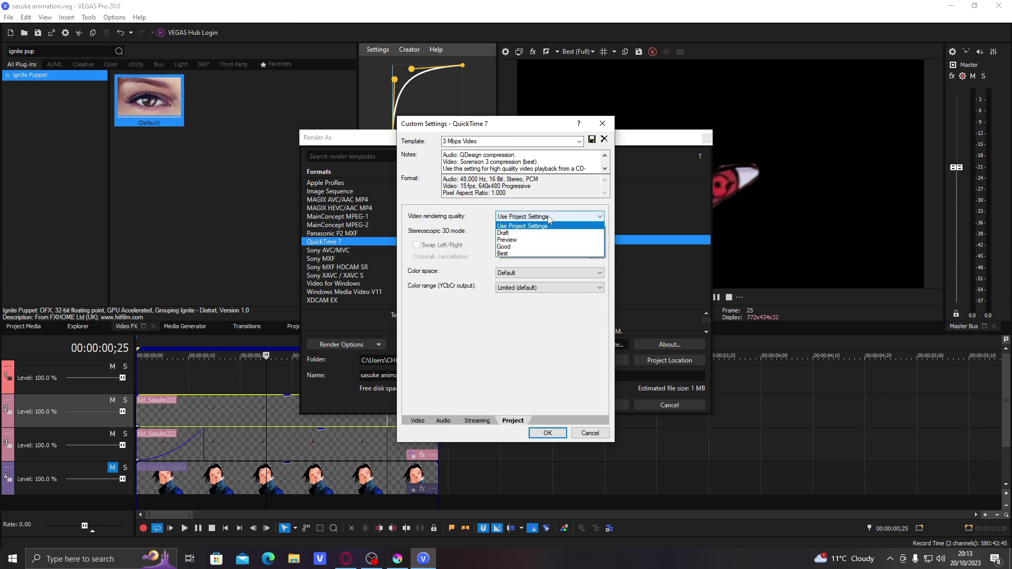
pyautogui.click(527, 255)
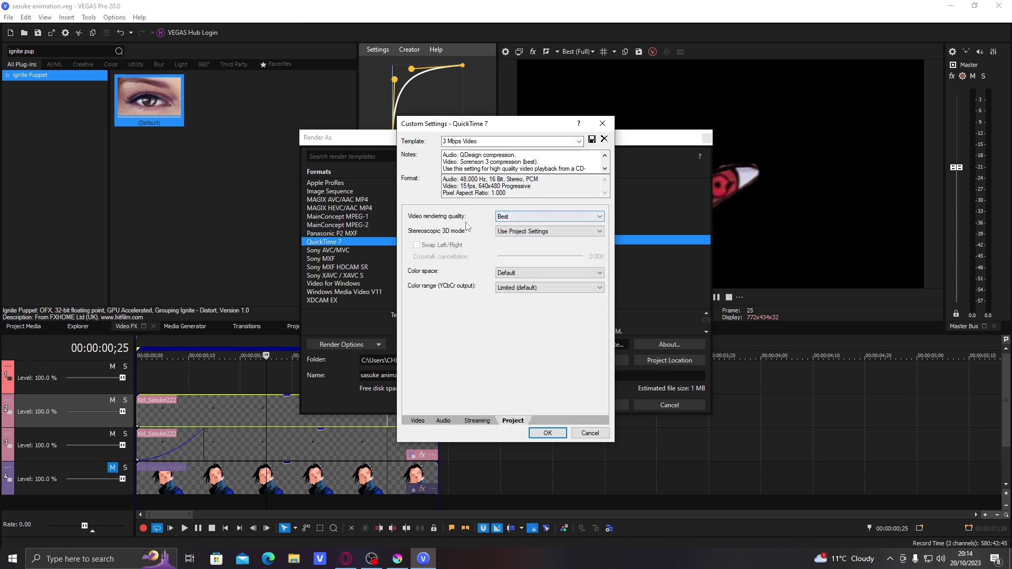
pyautogui.click(548, 433)
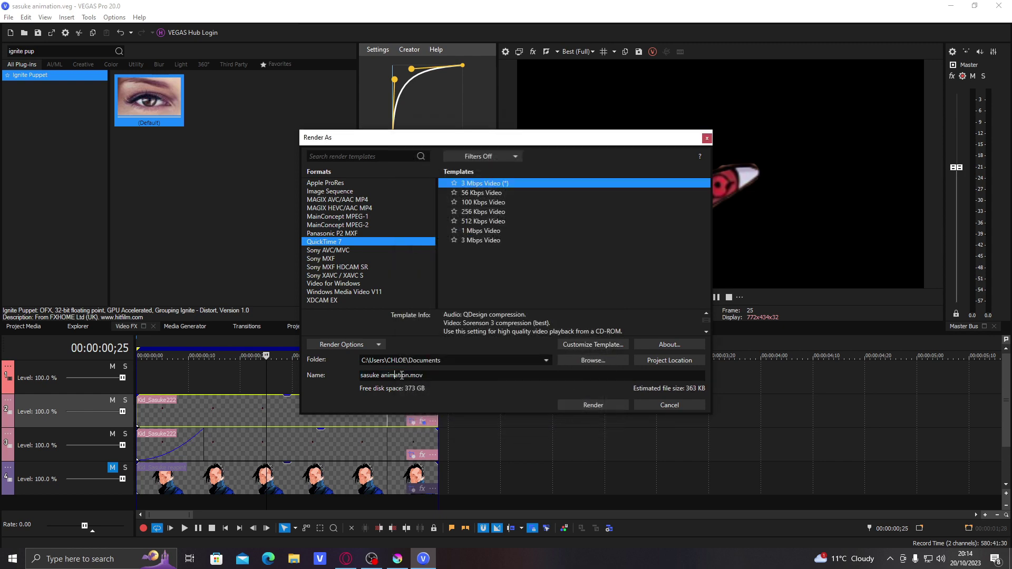
# Render the eye animation to sasuke animddation.mov and close the finished progress window
pyautogui.click(599, 405)
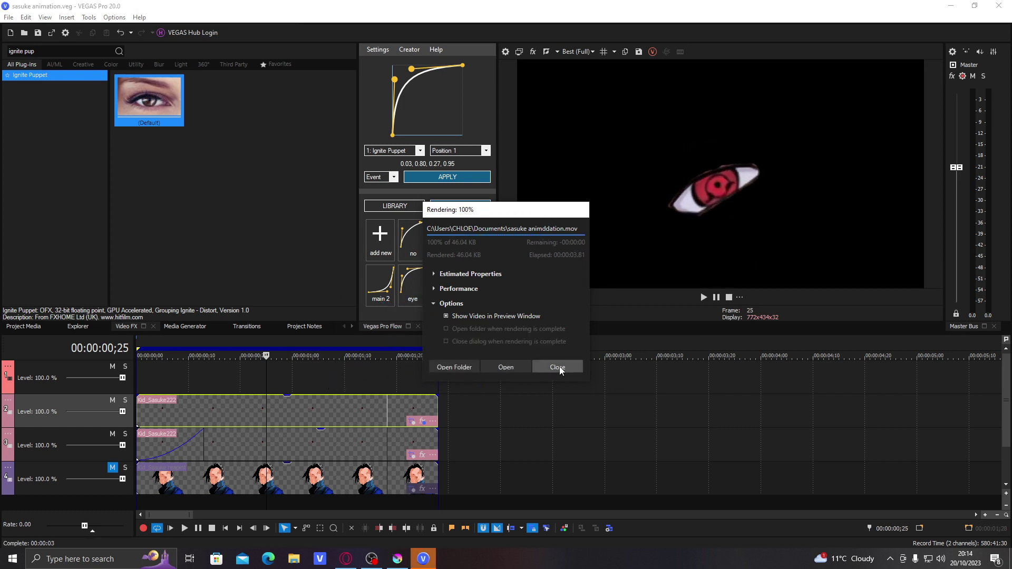
pyautogui.click(557, 367)
pyautogui.click(582, 385)
pyautogui.scroll(-3, 578, 387)
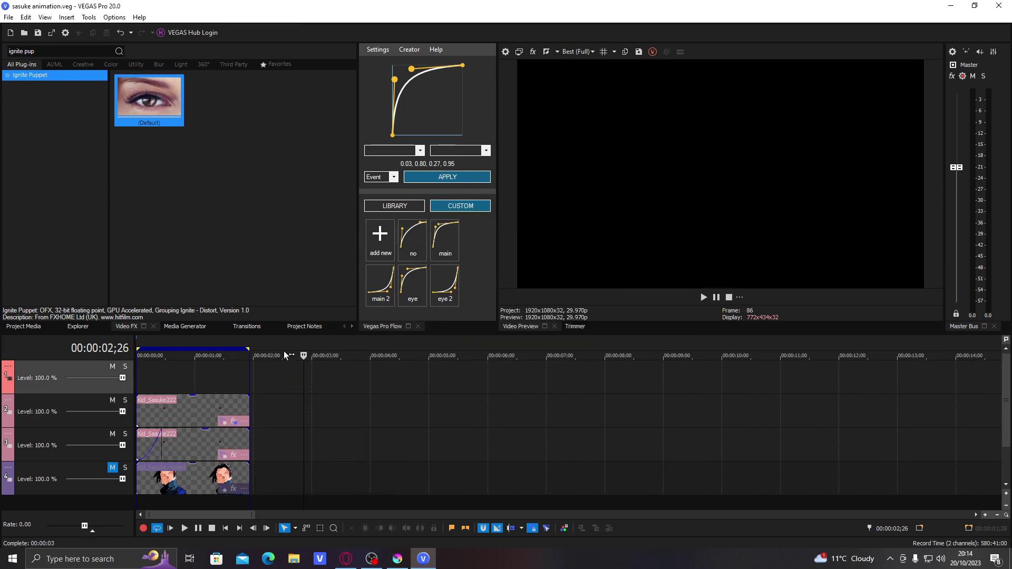
# Place Kid_Sasuke reapint.png near 3 s, trim it to about one second, and add a new video track
pyautogui.click(19, 327)
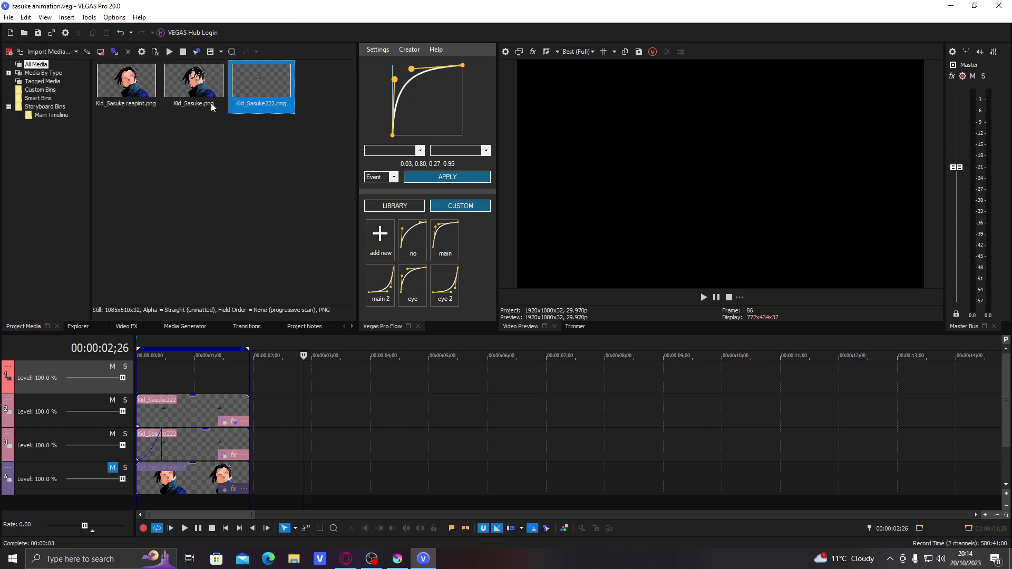
pyautogui.moveTo(211, 103); pyautogui.dragTo(305, 234)
pyautogui.moveTo(119, 104); pyautogui.dragTo(356, 375)
pyautogui.moveTo(624, 376); pyautogui.dragTo(390, 375)
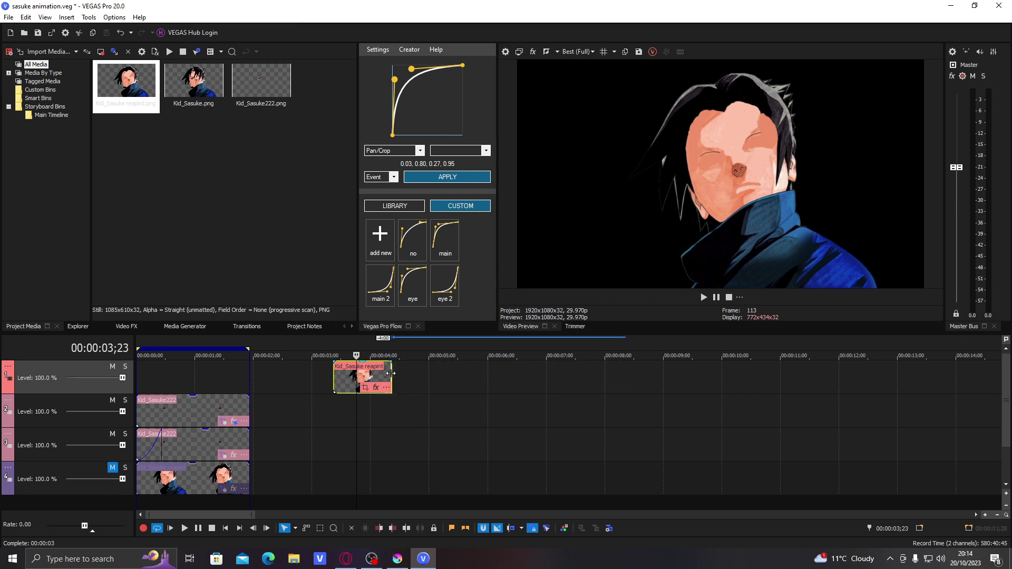
pyautogui.doubleClick(371, 371)
pyautogui.hotkey('ctrl', 'shift', 'q')
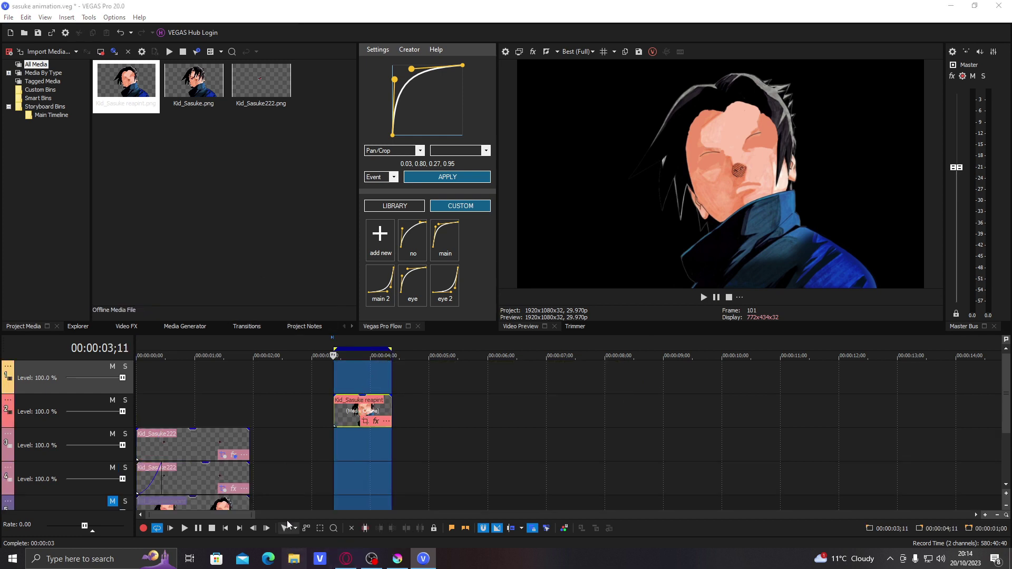
# Import the rendered sasuke animddation.mov from Documents into the project
pyautogui.click(294, 559)
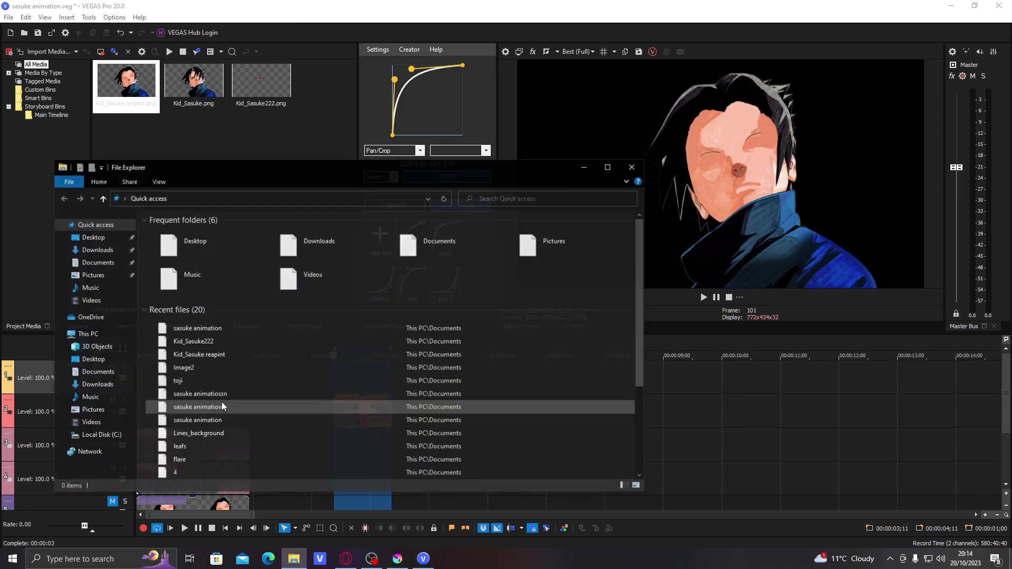
pyautogui.click(97, 372)
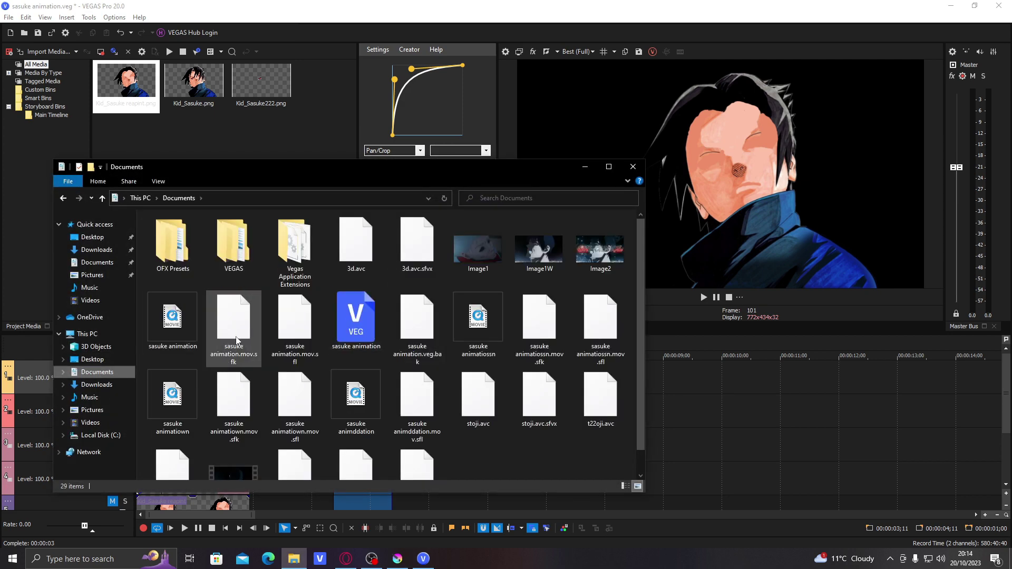
pyautogui.scroll(-1, 289, 388)
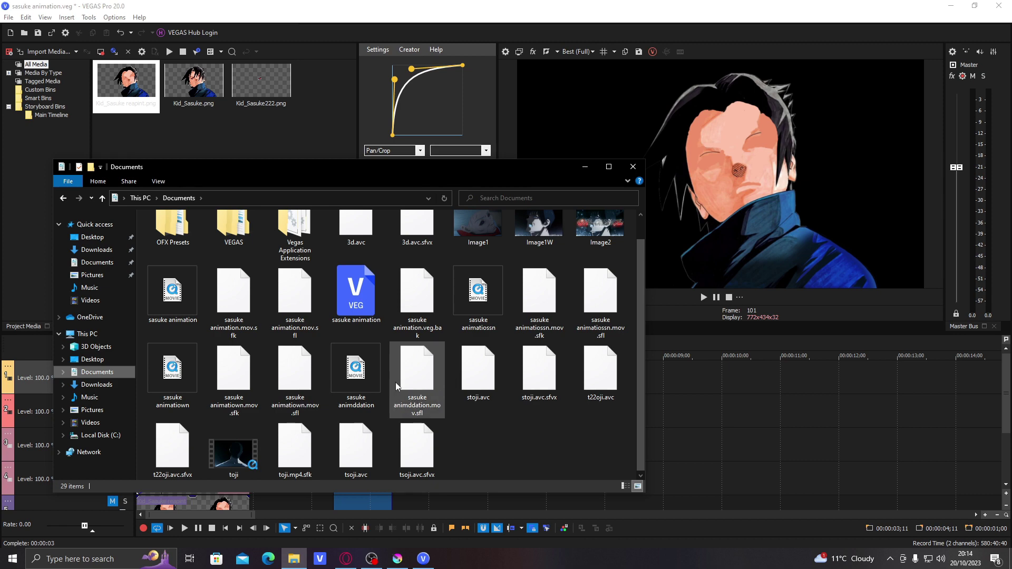
pyautogui.moveTo(356, 372); pyautogui.dragTo(721, 407)
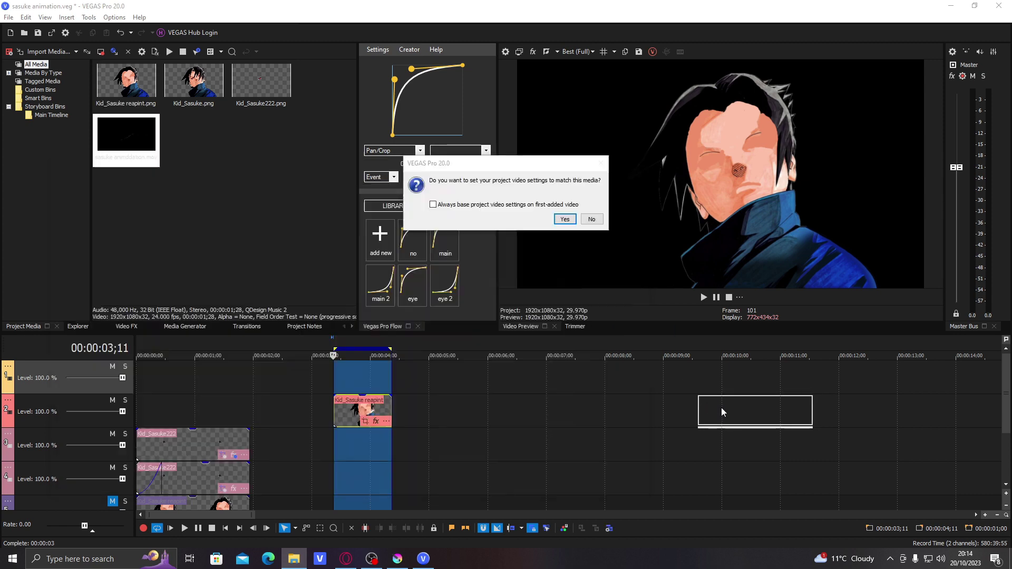
# Match project settings to the animation and move the sasuke animddation clip to start at 3:07
pyautogui.click(565, 221)
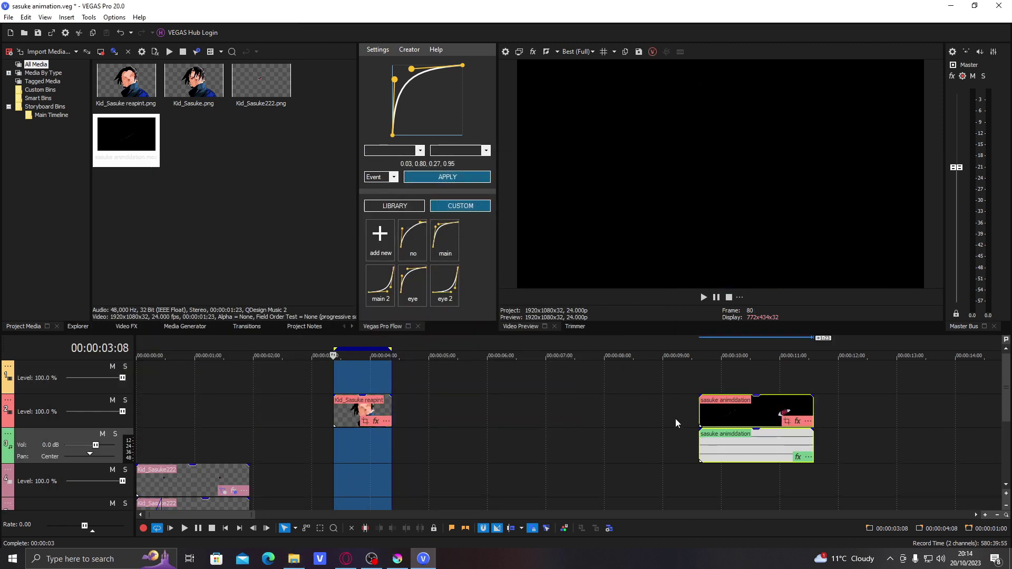
pyautogui.click(742, 413)
pyautogui.moveTo(689, 402)
pyautogui.mouseDown()
pyautogui.moveTo(355, 377)
pyautogui.moveTo(373, 408)
pyautogui.moveTo(443, 409)
pyautogui.mouseUp()
pyautogui.doubleClick(362, 378)
pyautogui.click(331, 375)
# Add a video track with Kid_Sasuke.png, cut at 5:06 to match the animation's end
pyautogui.rightClick(461, 407)
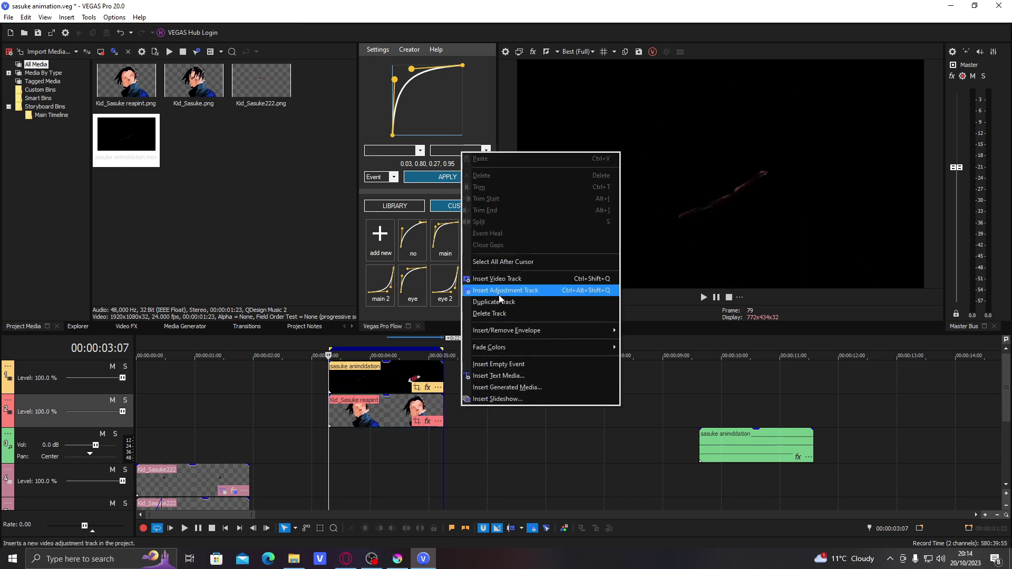
pyautogui.click(497, 278)
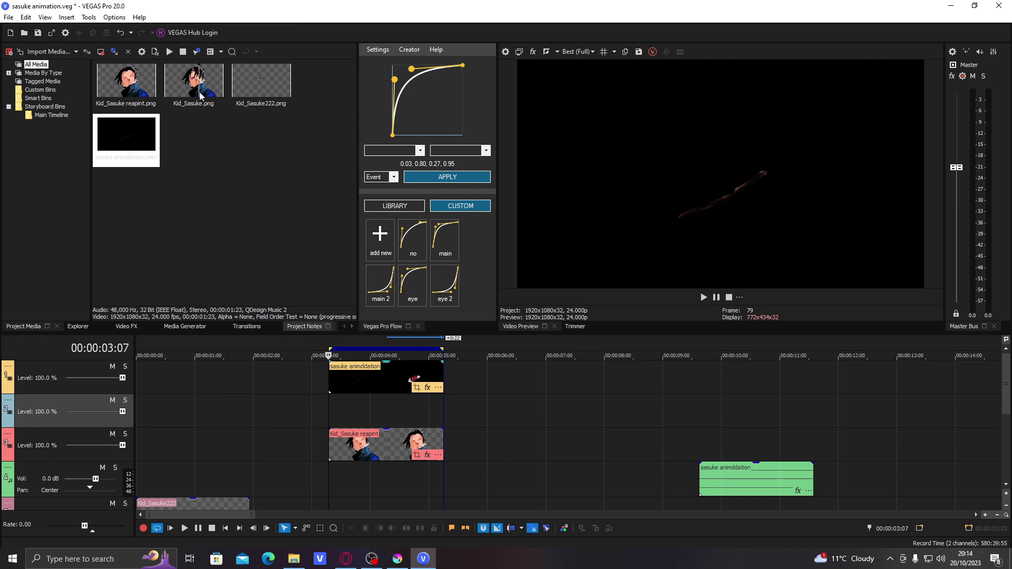
pyautogui.moveTo(195, 84); pyautogui.dragTo(434, 412)
pyautogui.click(444, 411)
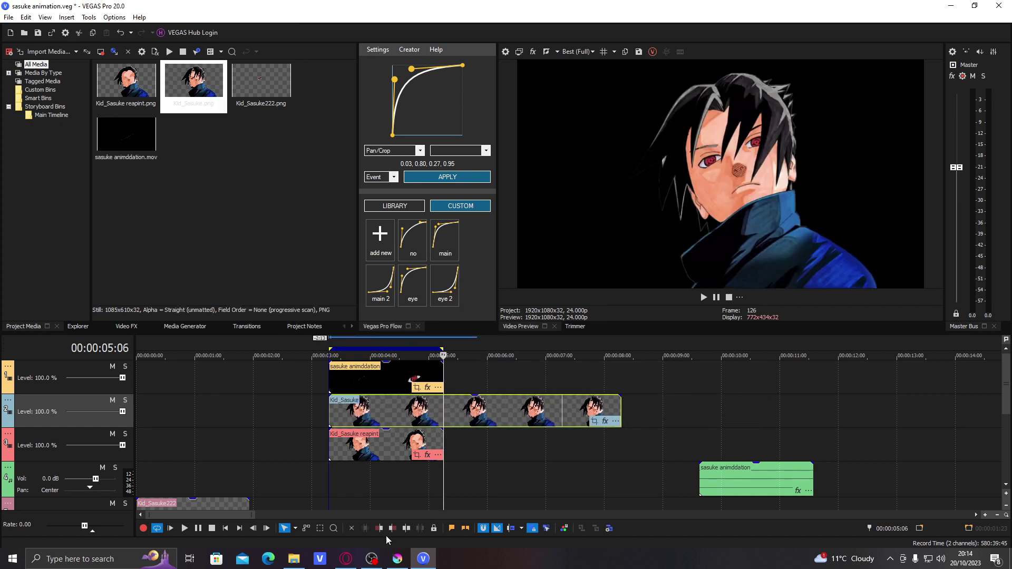
pyautogui.press('s')
pyautogui.press('Delete')
pyautogui.doubleClick(387, 420)
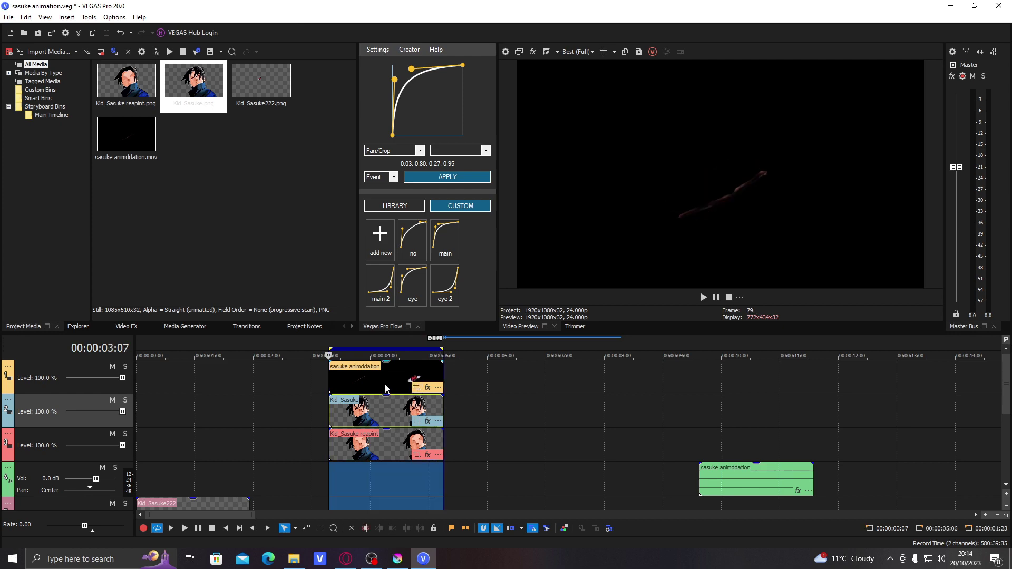
pyautogui.click(438, 393)
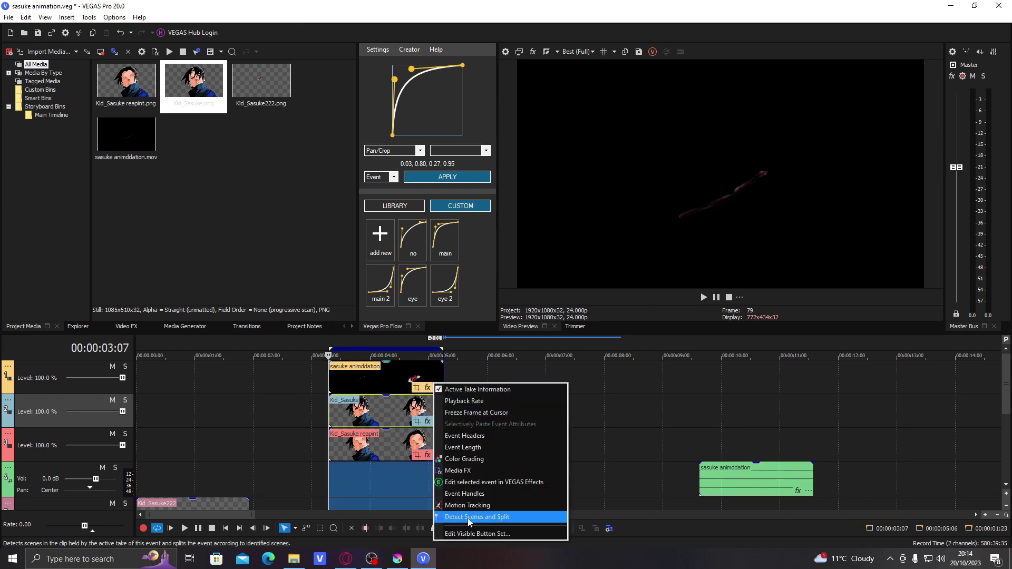
# Set the sasuke animddation clip's media alpha channel to Straight (unmatted) in its Properties
pyautogui.rightClick(362, 381)
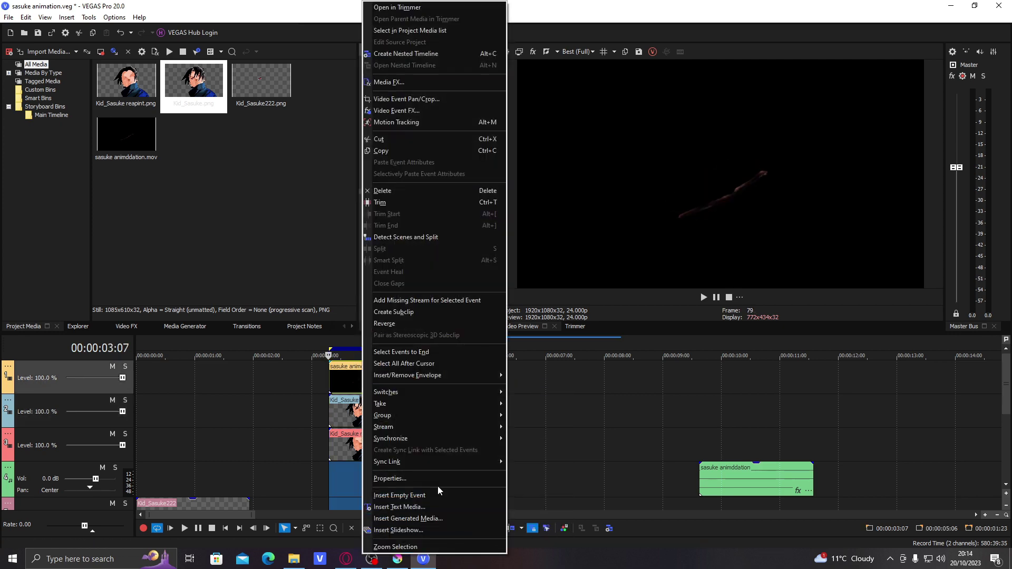
pyautogui.click(422, 479)
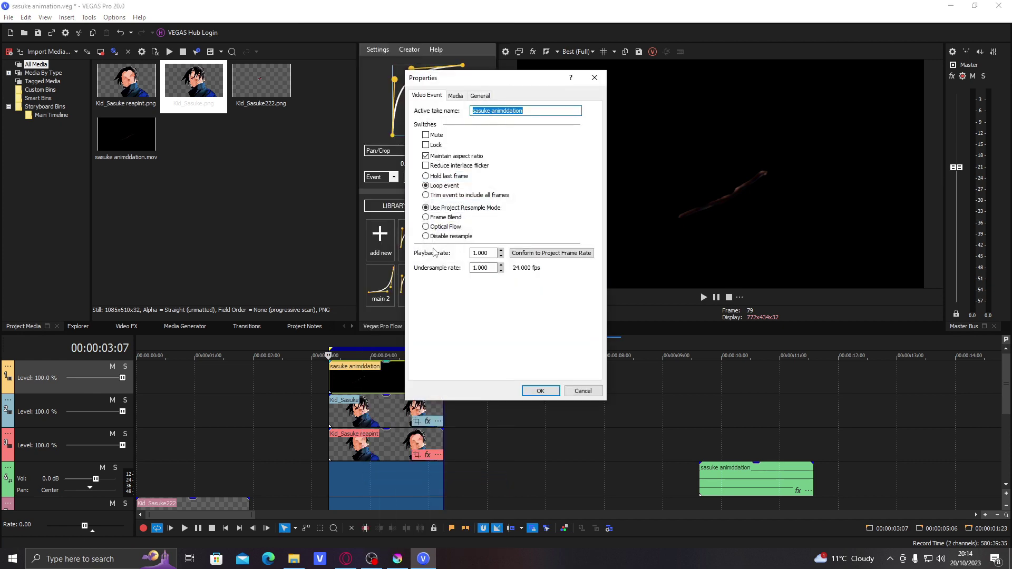
pyautogui.click(456, 97)
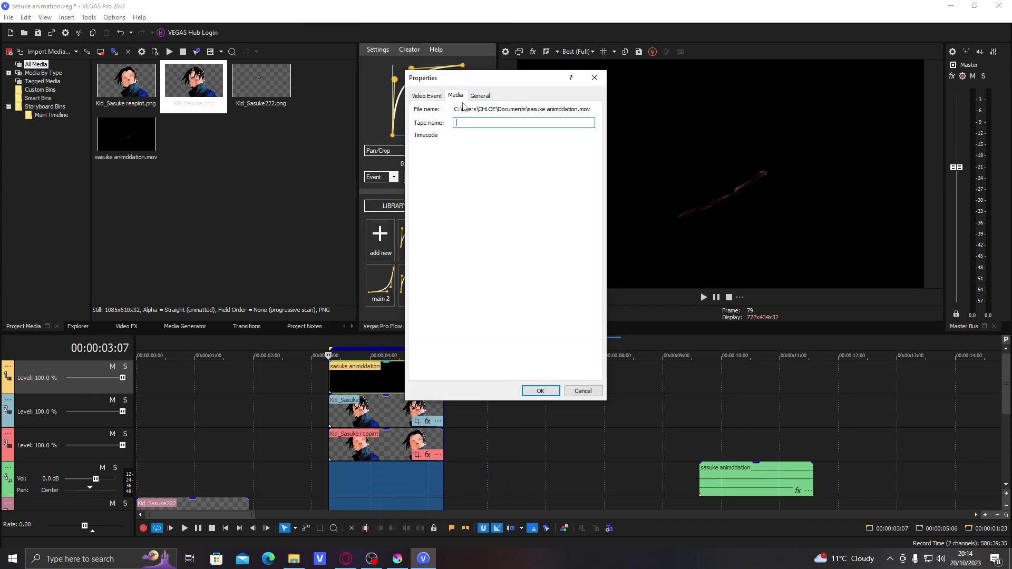
pyautogui.click(581, 284)
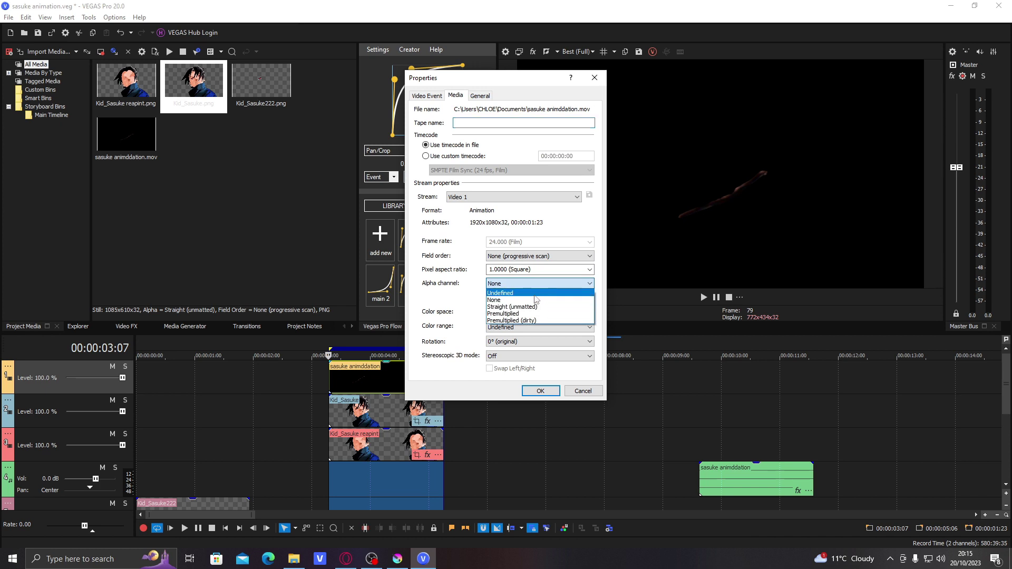
pyautogui.click(527, 312)
pyautogui.click(530, 392)
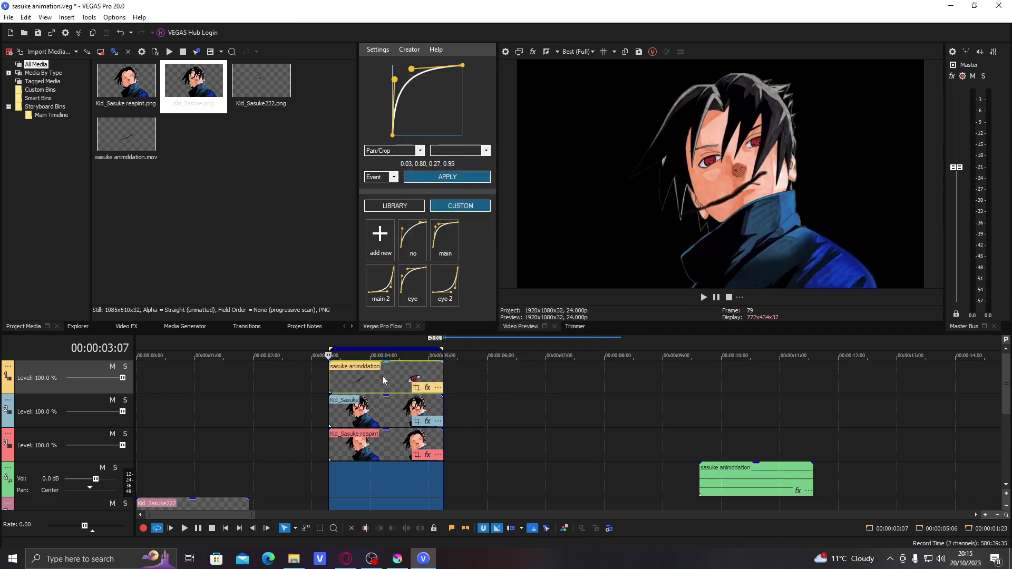
# In Pan/Crop, shrink and position the eye animation over Sasuke's eye, centred at 1,115.7, 829.9
pyautogui.press('space')
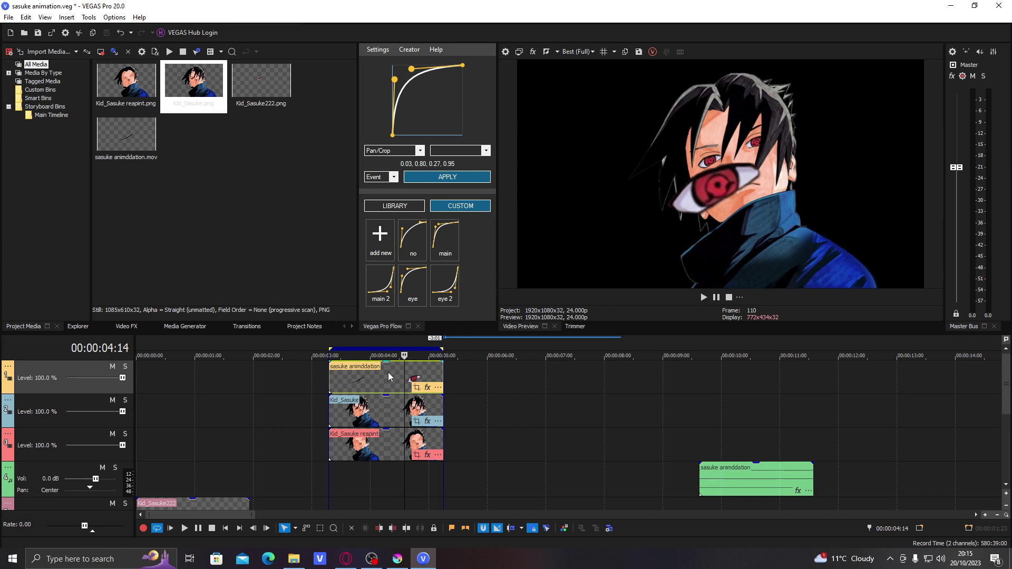
pyautogui.press('space')
pyautogui.click(417, 388)
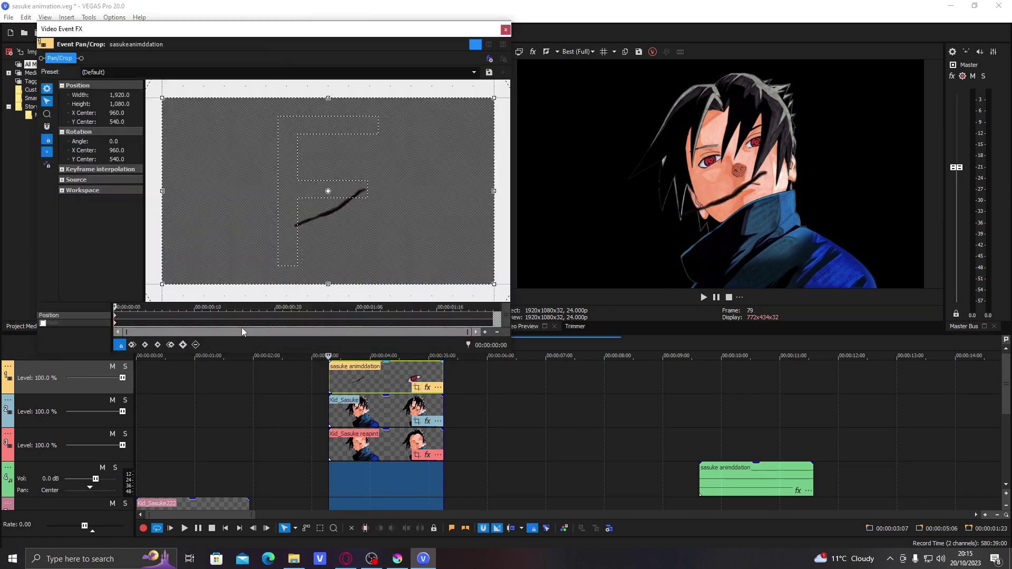
pyautogui.doubleClick(290, 320)
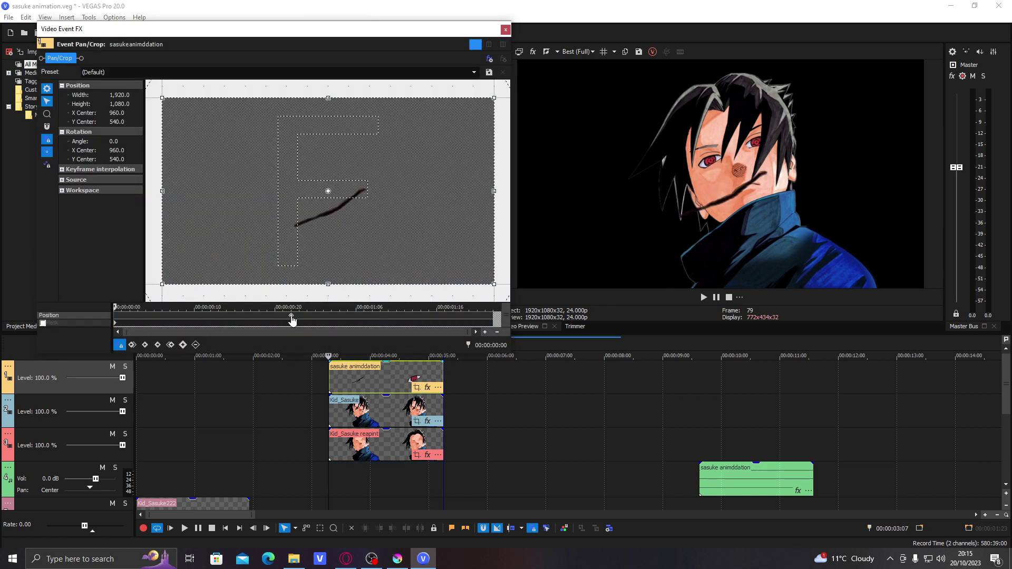
pyautogui.click(292, 316)
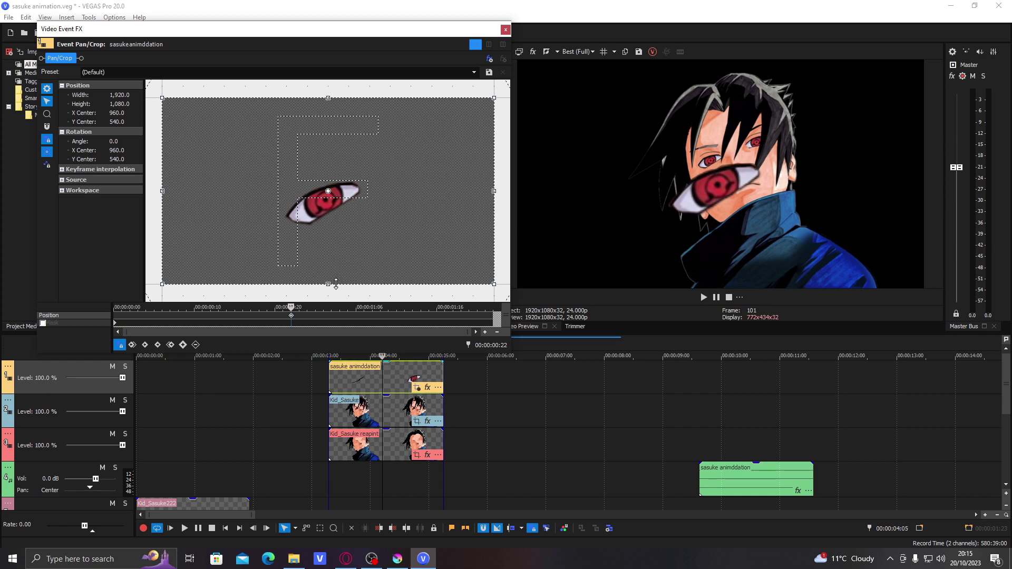
pyautogui.moveTo(336, 284); pyautogui.dragTo(327, 530)
pyautogui.moveTo(326, 235); pyautogui.dragTo(353, 286)
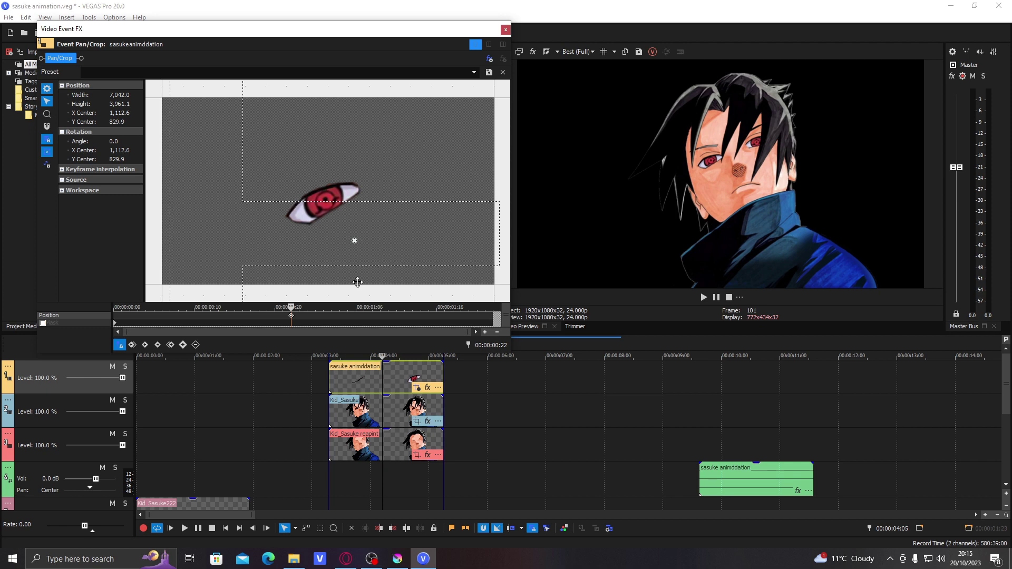
pyautogui.moveTo(358, 282); pyautogui.dragTo(358, 282)
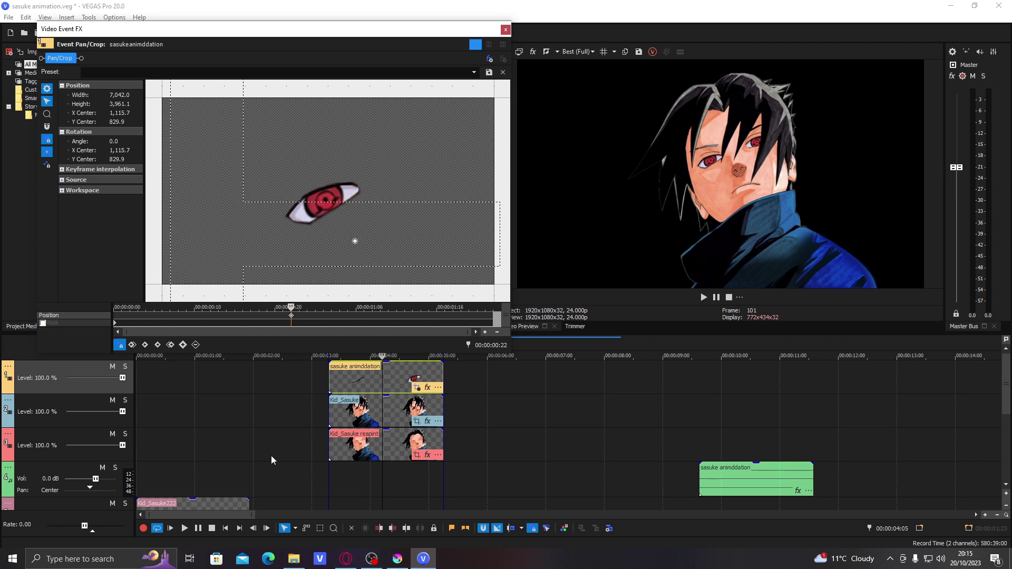
pyautogui.moveTo(245, 324); pyautogui.dragTo(164, 311)
# Move the plain Kid_Sasuke clip on track 2 to start around 5 seconds
pyautogui.click(369, 414)
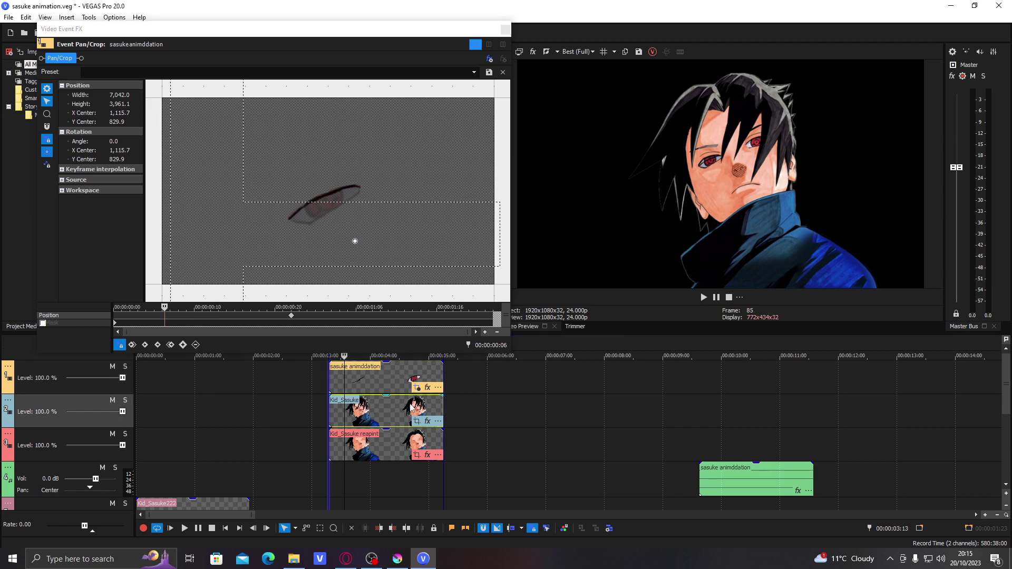
pyautogui.moveTo(369, 414); pyautogui.dragTo(513, 414)
pyautogui.click(380, 446)
pyautogui.press('space')
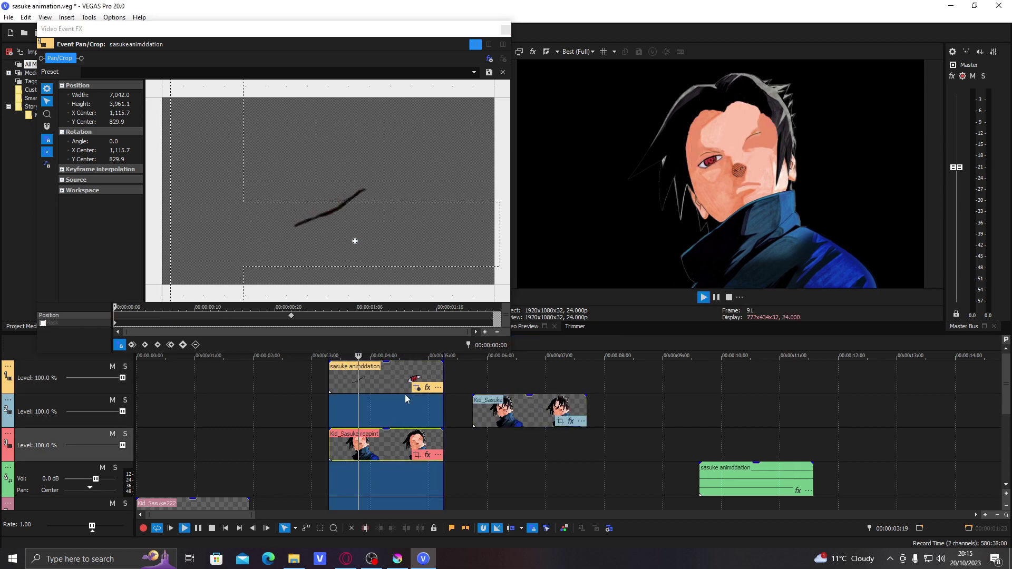
# Close Pan/Crop and loop-play the roughly 3–5 s animation span to check the eye alignment
pyautogui.click(505, 29)
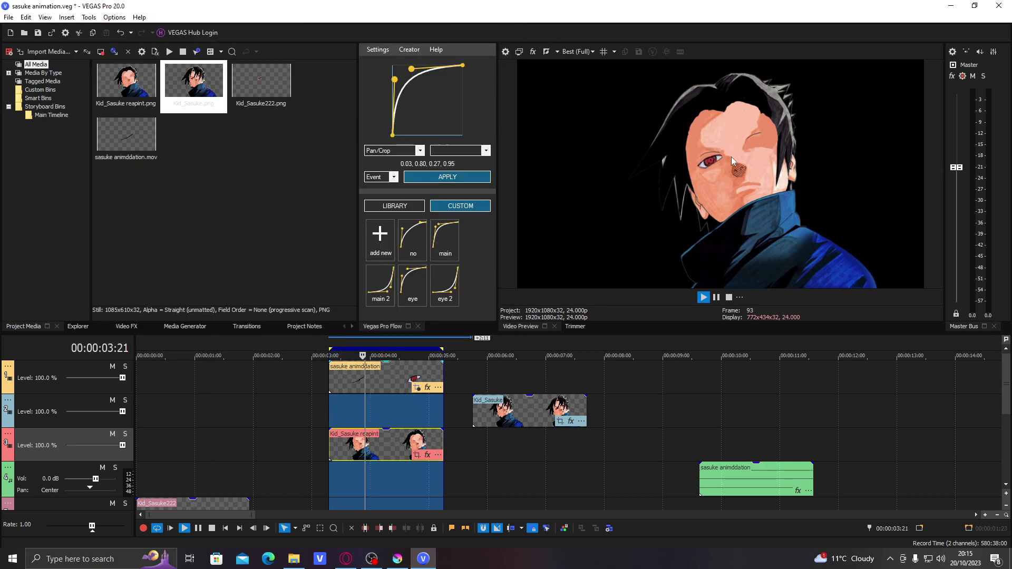
pyautogui.click(335, 369)
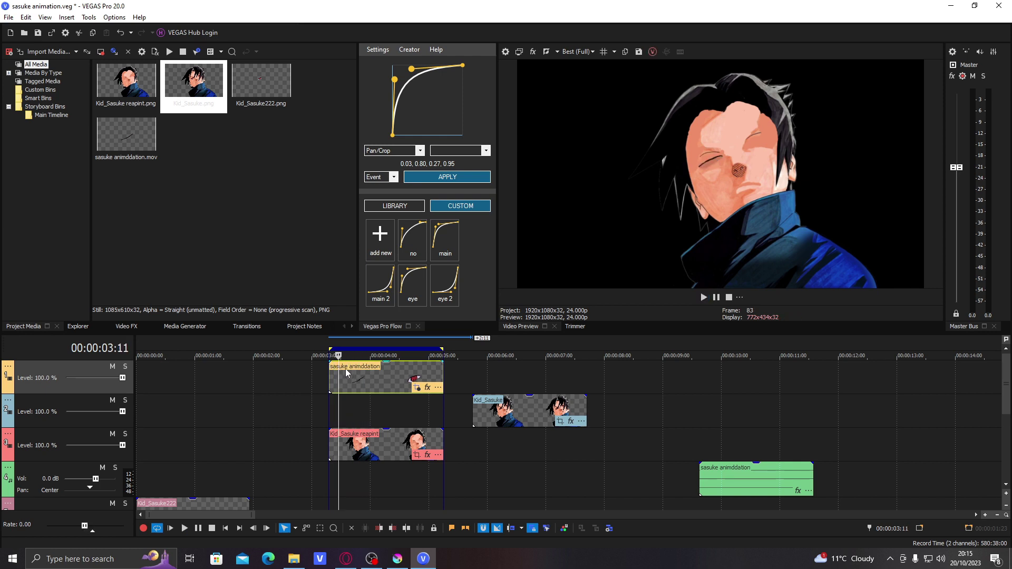
pyautogui.click(371, 374)
pyautogui.press('space')
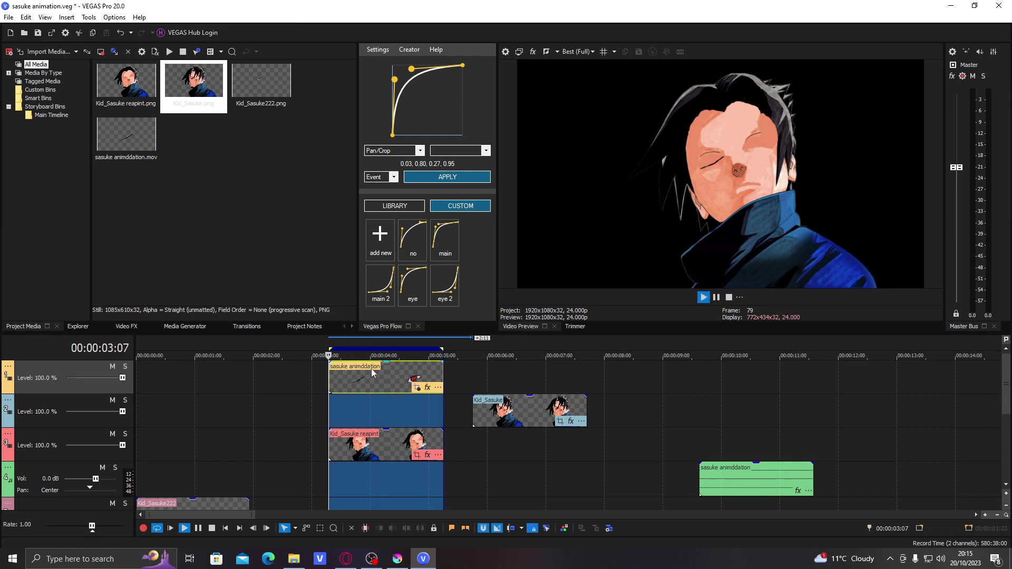
pyautogui.click(398, 372)
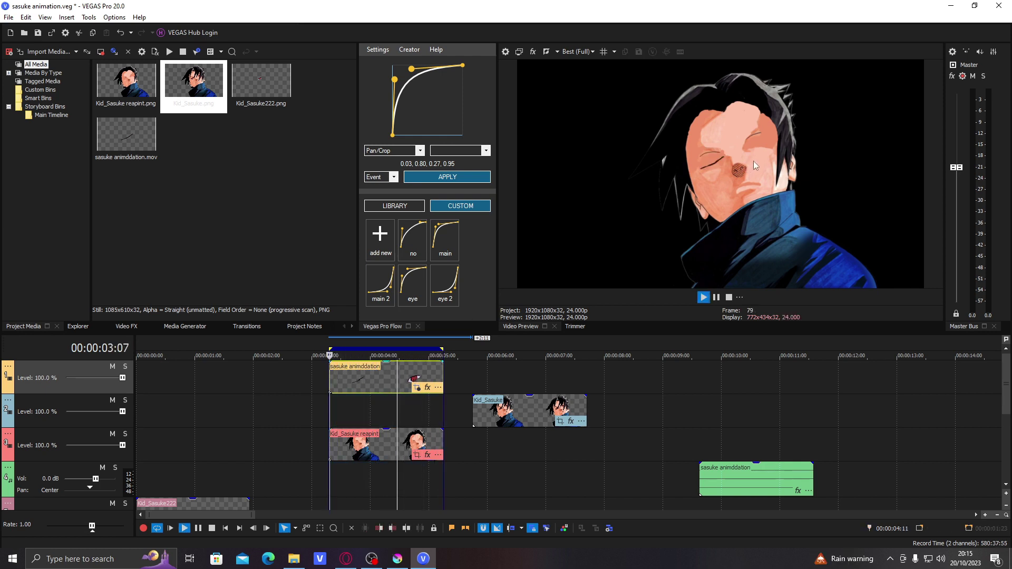
pyautogui.press('space')
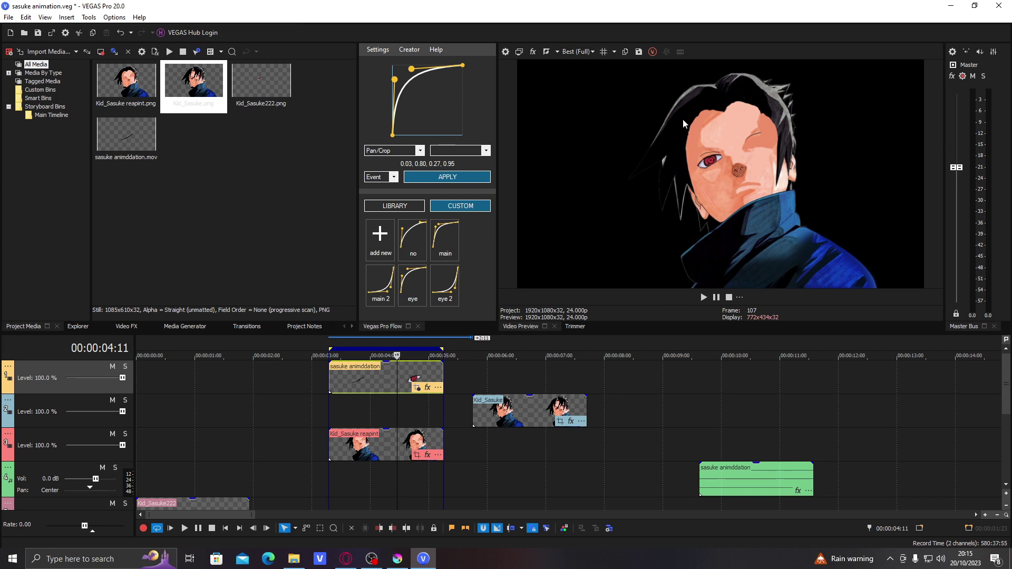
pyautogui.doubleClick(378, 383)
pyautogui.press('space')
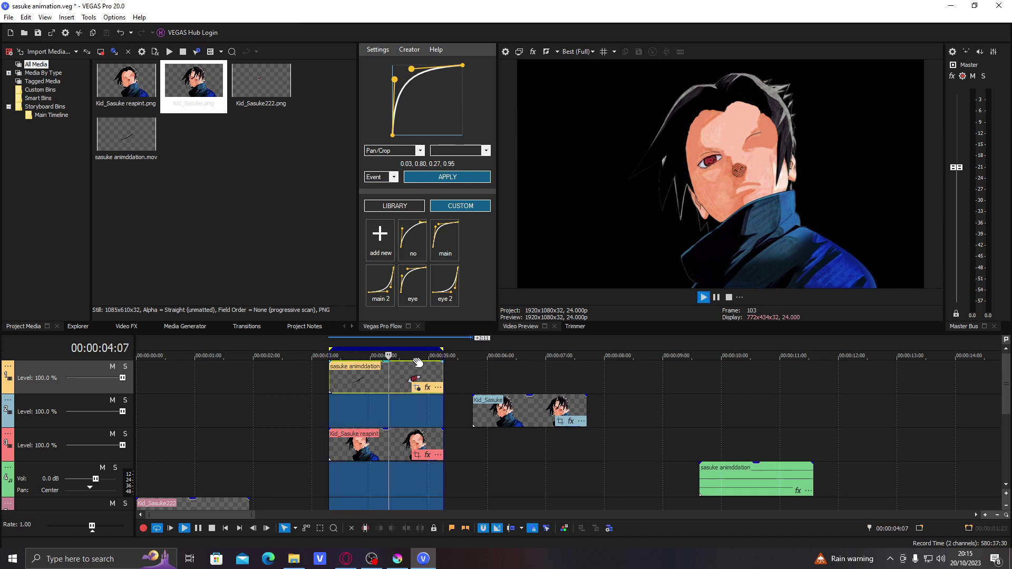
pyautogui.click(390, 377)
pyautogui.press('space')
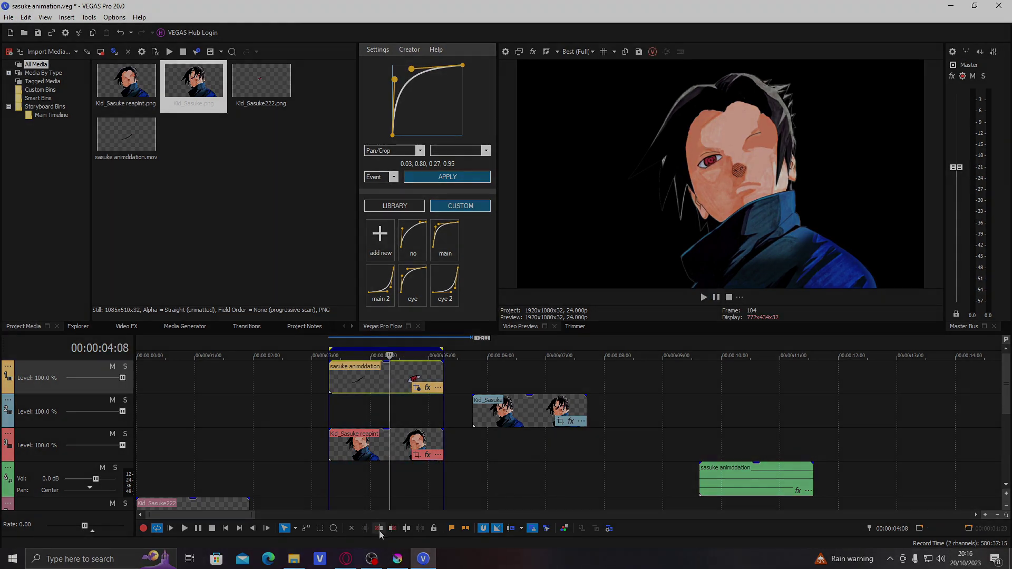